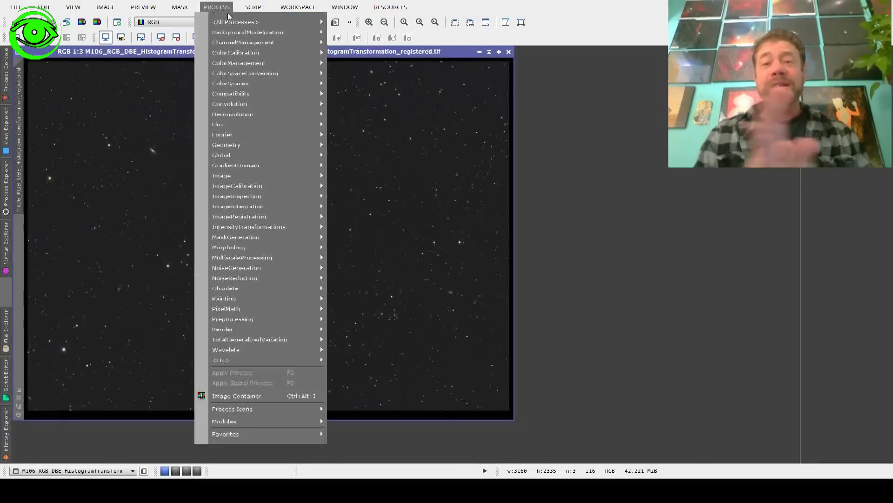
Step: Switch to the browser showing Harry's Astro Shed and open its Pixinsight Video's tutorials page
mouse_move(235, 22)
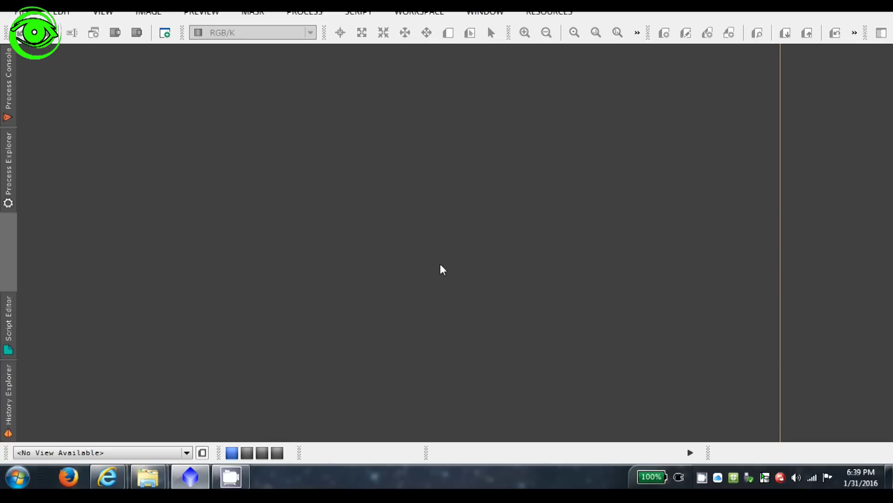
mouse_move(122, 465)
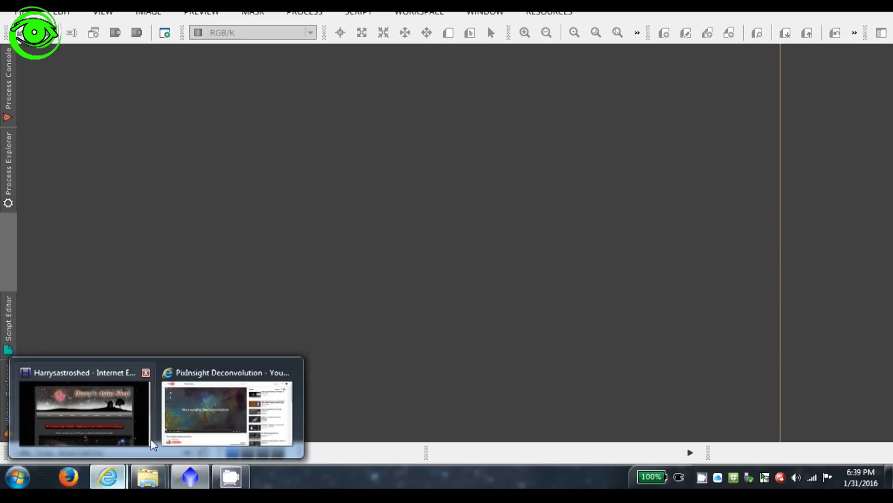
click(107, 405)
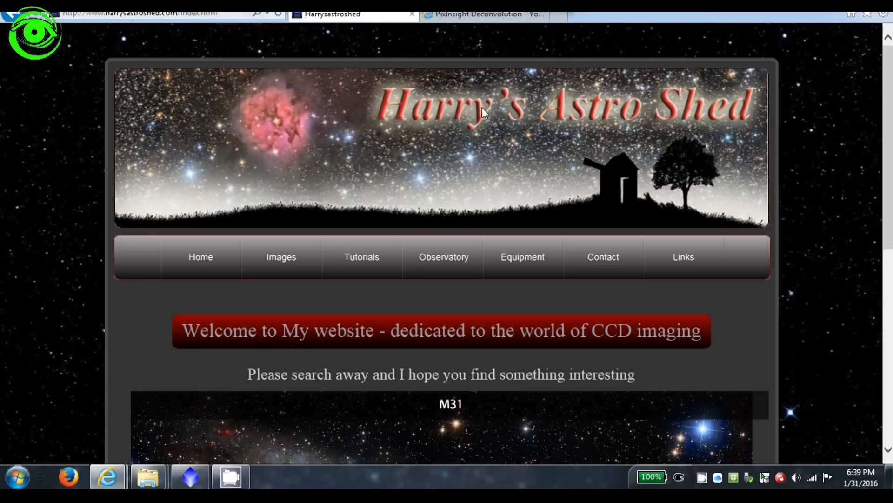
click(353, 264)
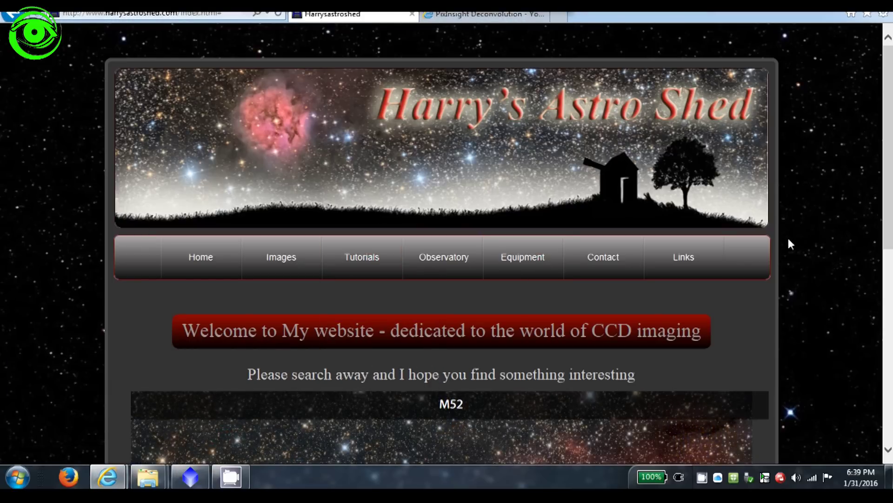
mouse_move(390, 275)
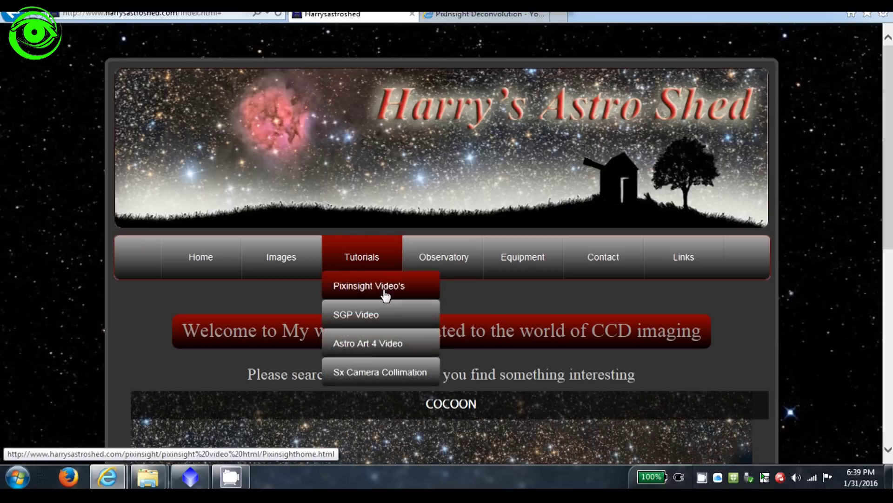
click(385, 294)
Step: Go to the newbie tutorial videos and view the Preprocessing entry
scroll(890, 104, down, 2)
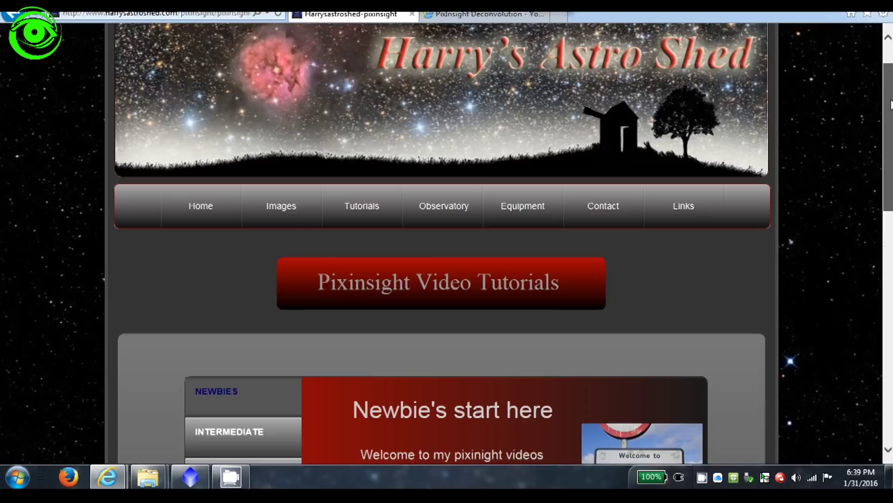
scroll(890, 104, down, 4)
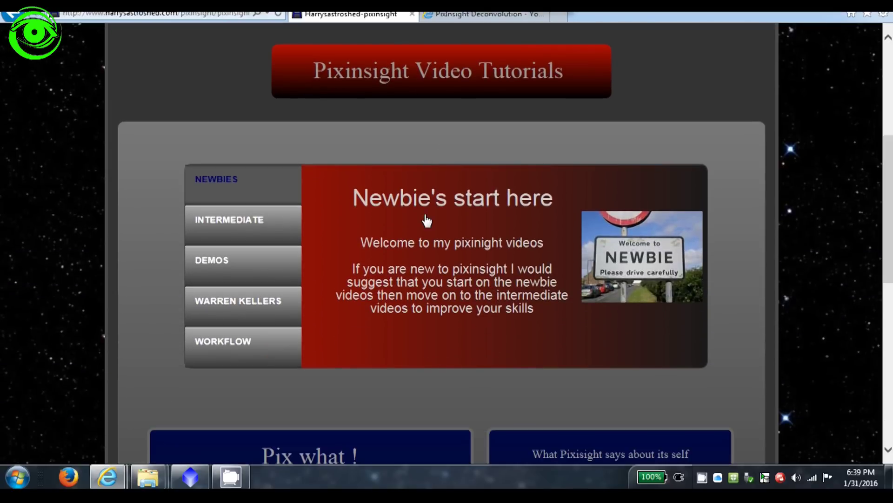
scroll(425, 221, up, 6)
scroll(500, 228, down, 5)
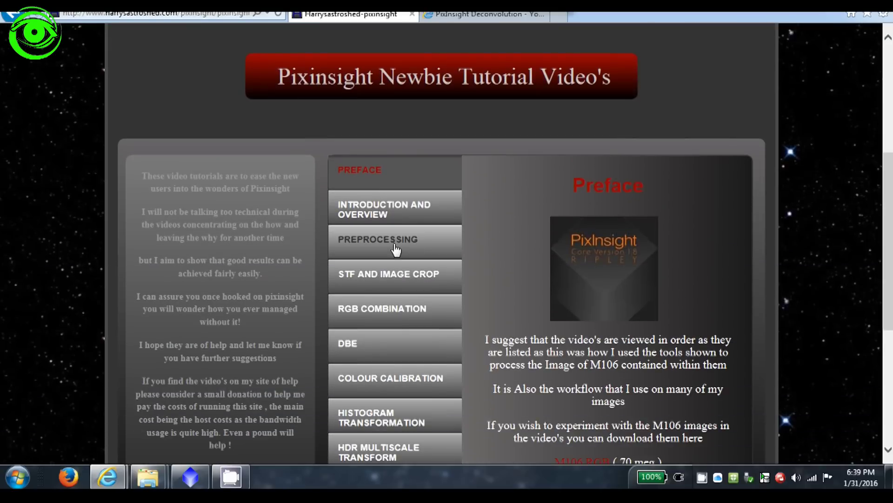
click(395, 252)
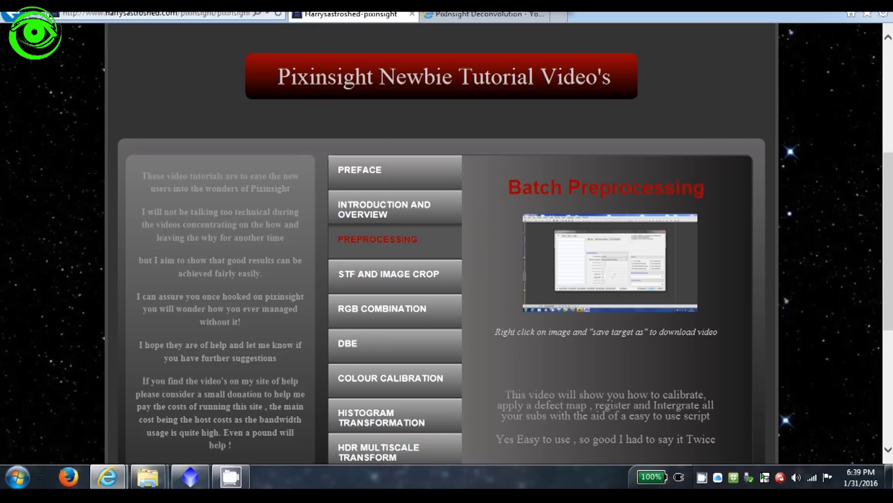
Step: Switch to PixInsight and load light-BINNING_1.xisf from the M81M82 folder, then minimize the folder window
key(alt+Tab)
mouse_move(148, 477)
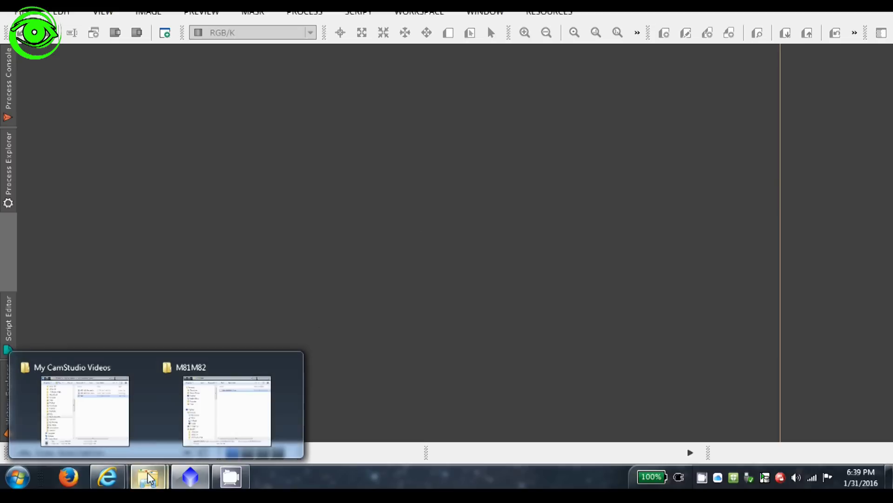
click(221, 414)
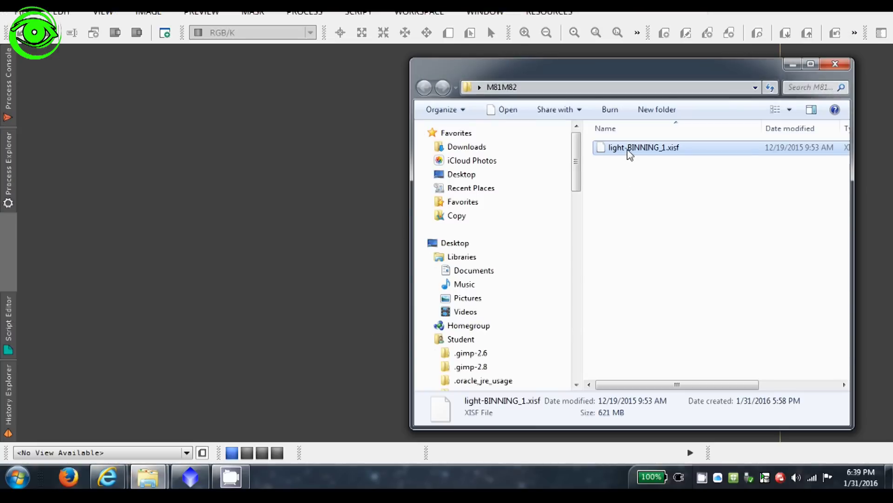
drag(627, 150, 301, 149)
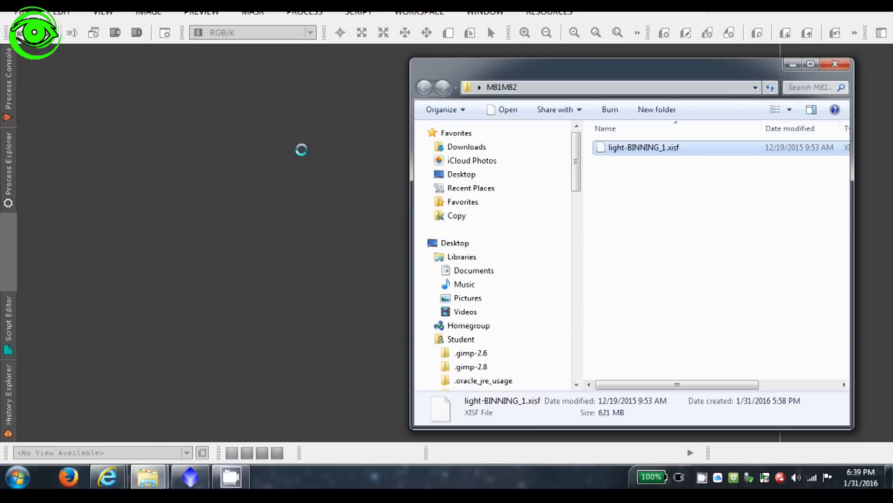
click(792, 65)
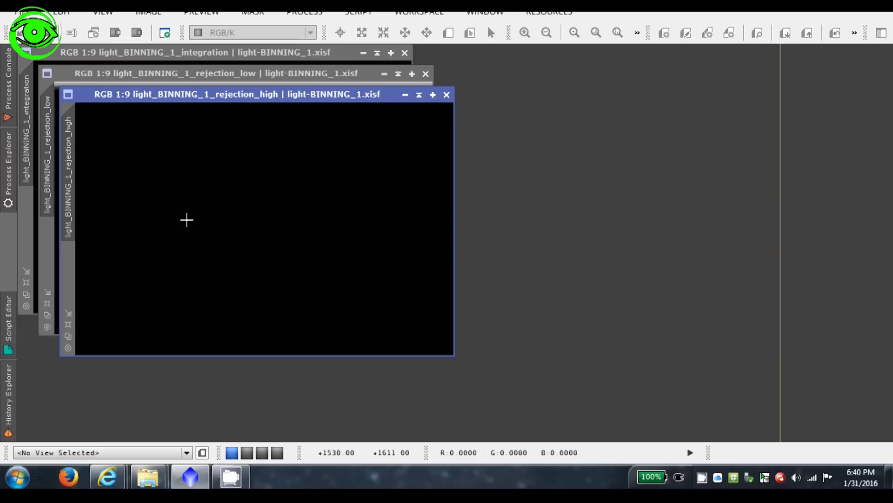
Step: Spread the rejection_high and rejection_low image windows apart so all three loaded images can be seen
drag(251, 95, 409, 162)
drag(305, 72, 312, 96)
click(479, 163)
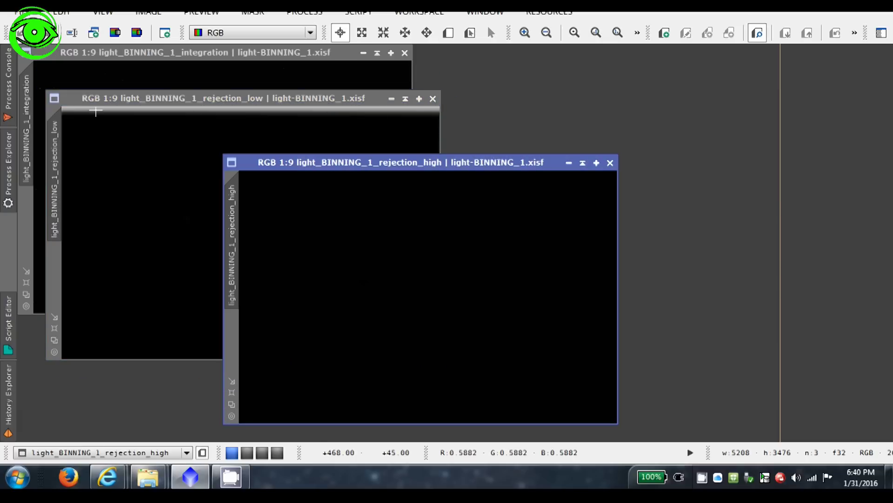
Step: Place a ScreenTransferFunction process icon on the workspace, open it, and move its window beside the images
mouse_move(8, 168)
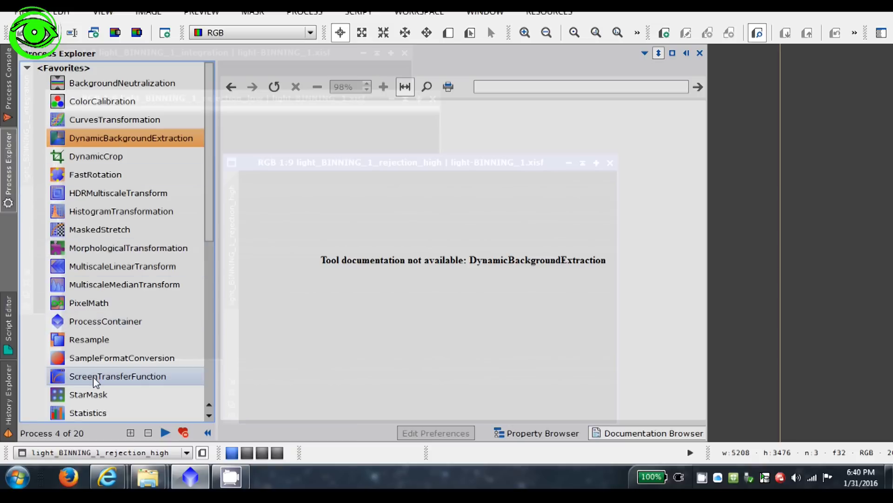
drag(95, 380, 771, 287)
double_click(771, 288)
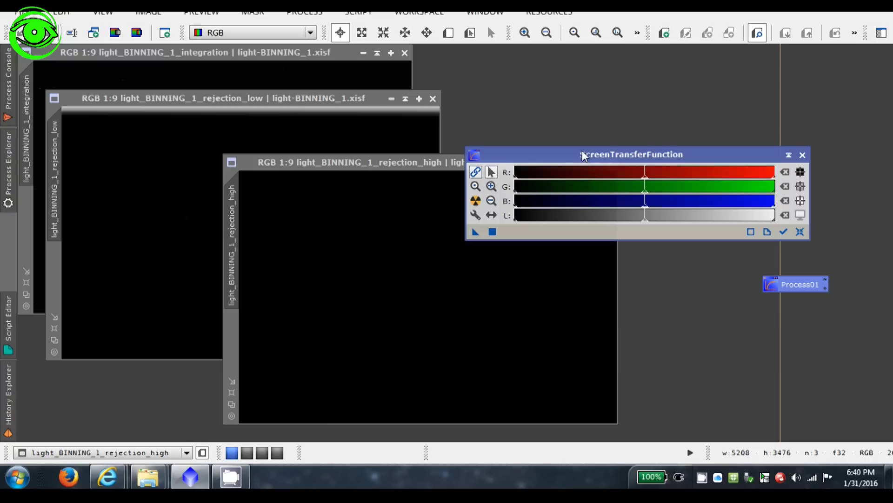
drag(584, 155, 651, 128)
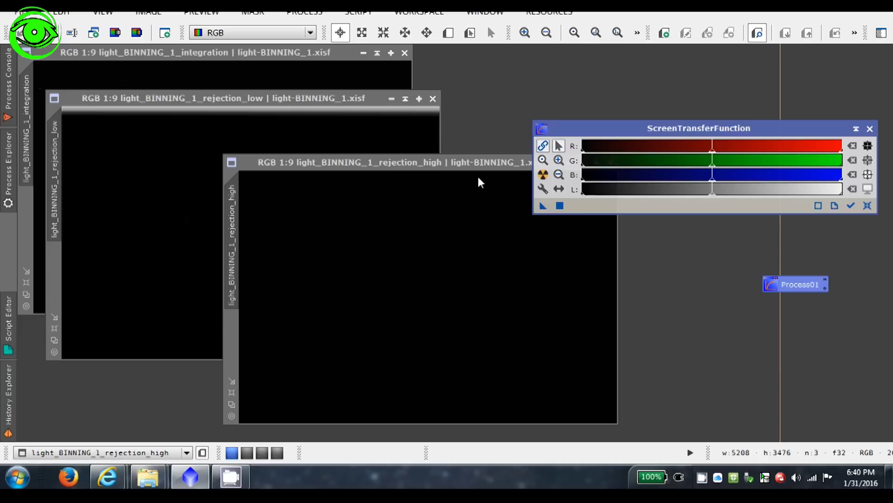
Step: Auto-stretch the rejection_high image with ScreenTransferFunction and magnify it to 1:2 to examine the rejected pixels
click(543, 175)
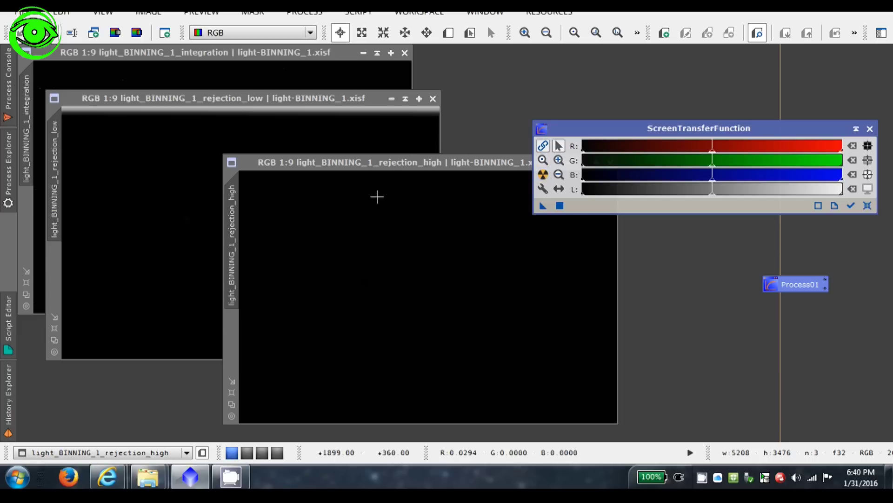
click(543, 176)
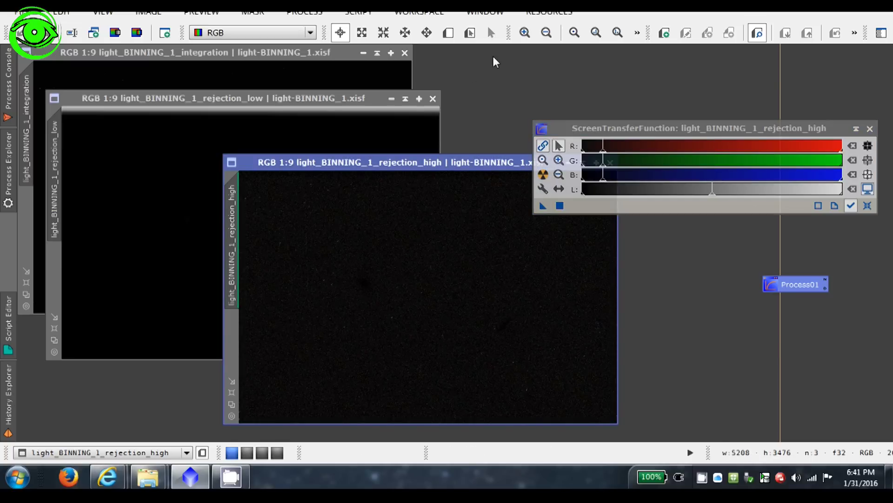
click(525, 32)
click(525, 33)
click(523, 33)
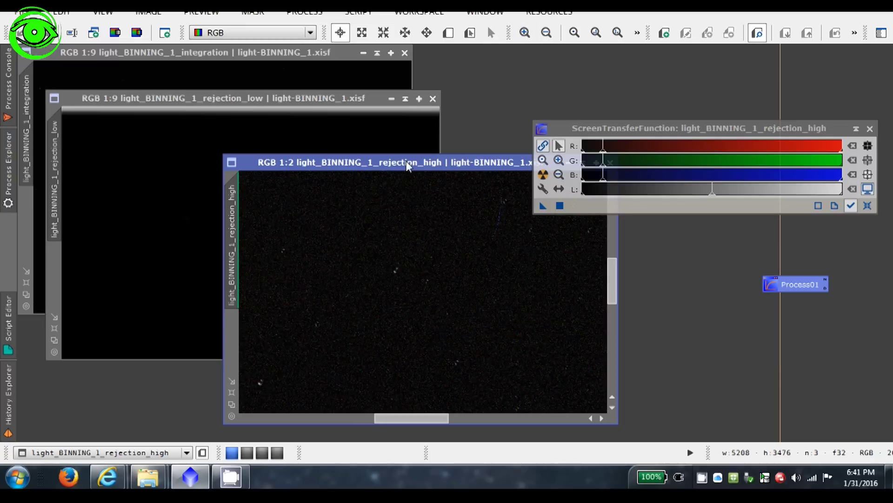
Step: Close the rejection_high and rejection_low images, keeping only the integration image open
drag(400, 167, 267, 149)
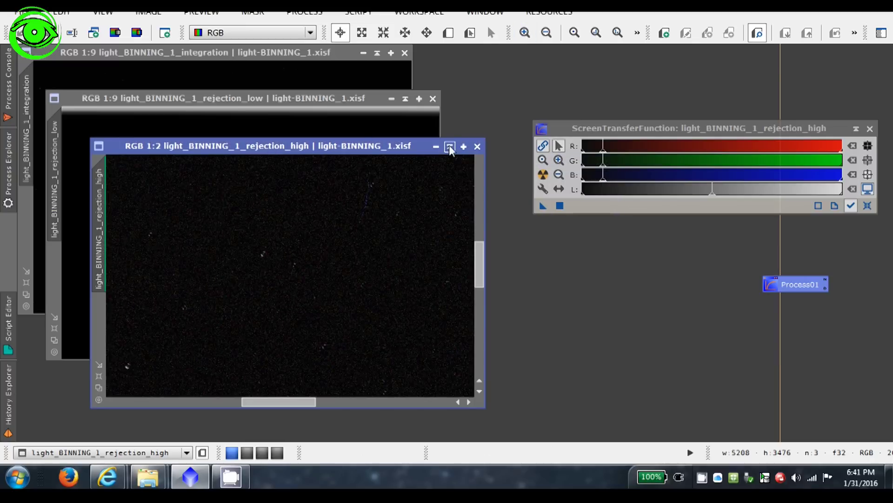
click(477, 147)
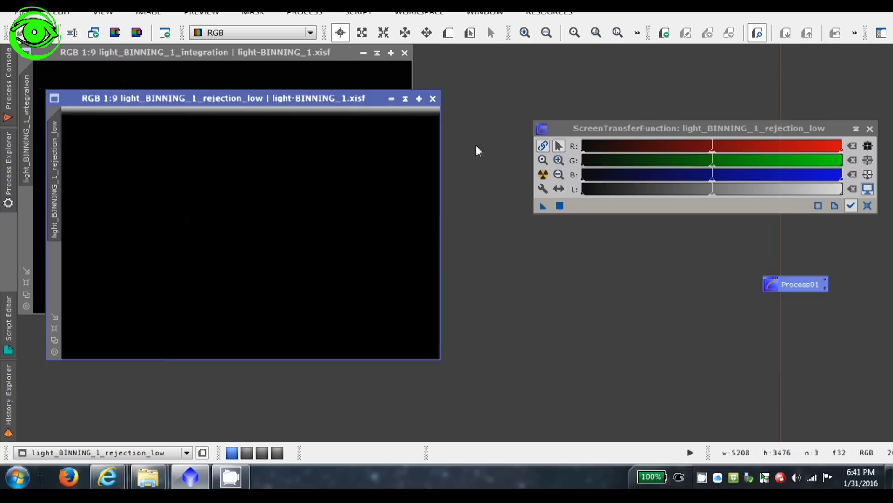
click(433, 99)
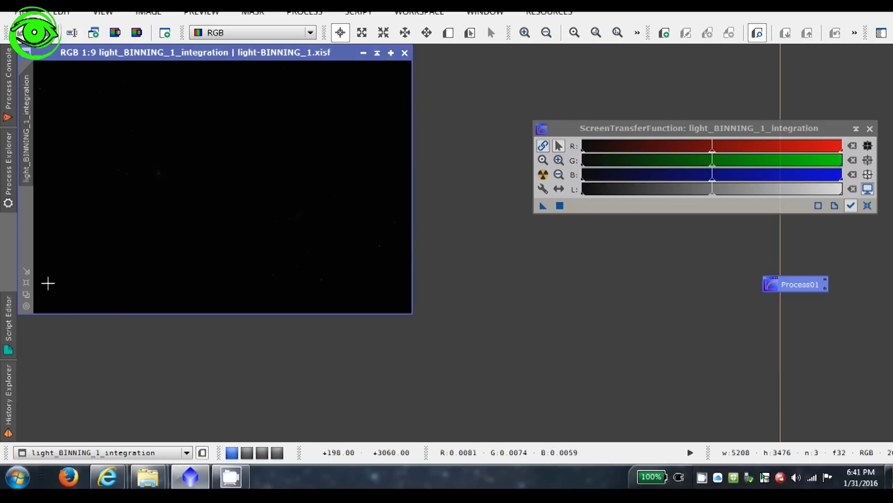
Step: Enlarge the integration image to fit the workspace and auto-stretch it with the RGB channels unlinked
click(26, 282)
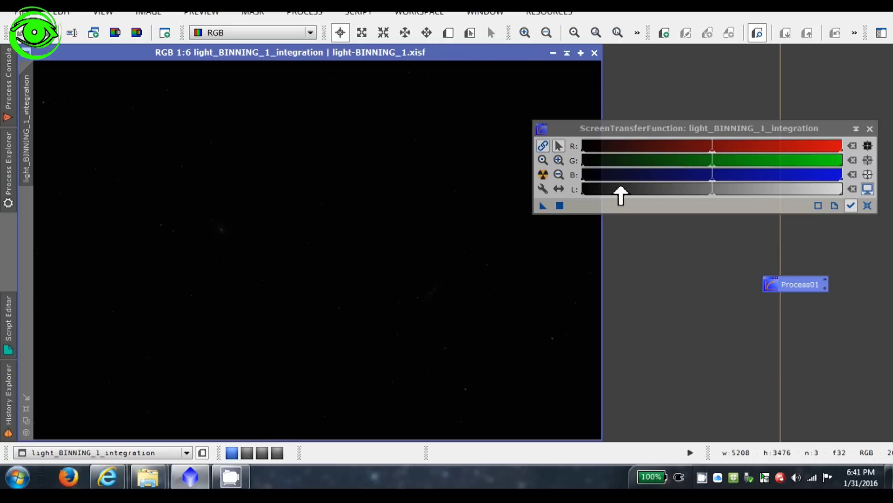
click(543, 177)
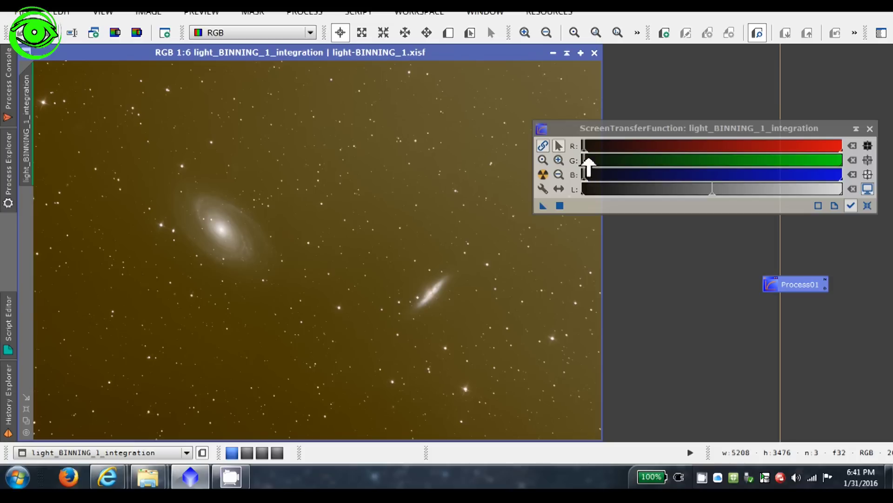
click(545, 153)
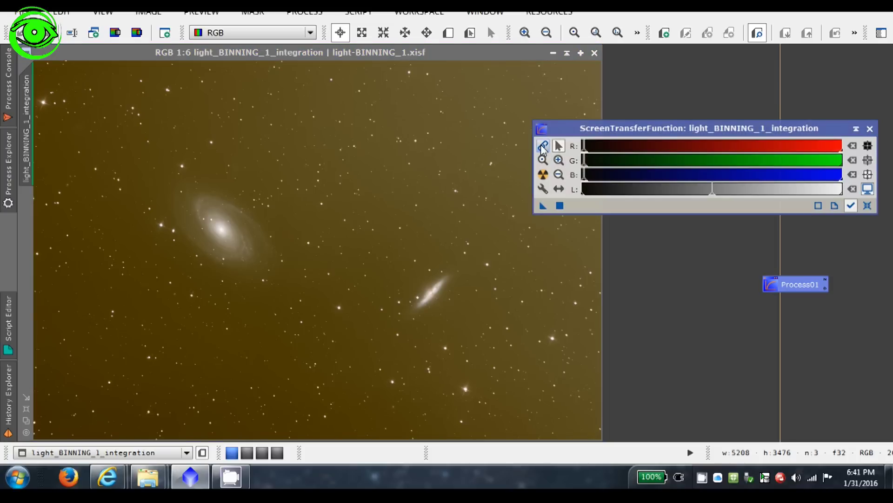
click(544, 177)
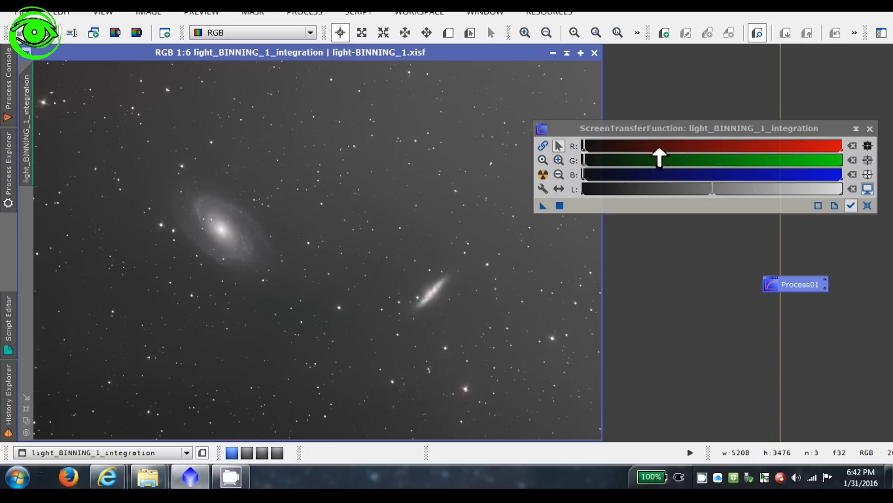
Step: Reset the integration image's screen stretch and auto-stretch it again
click(847, 208)
click(867, 205)
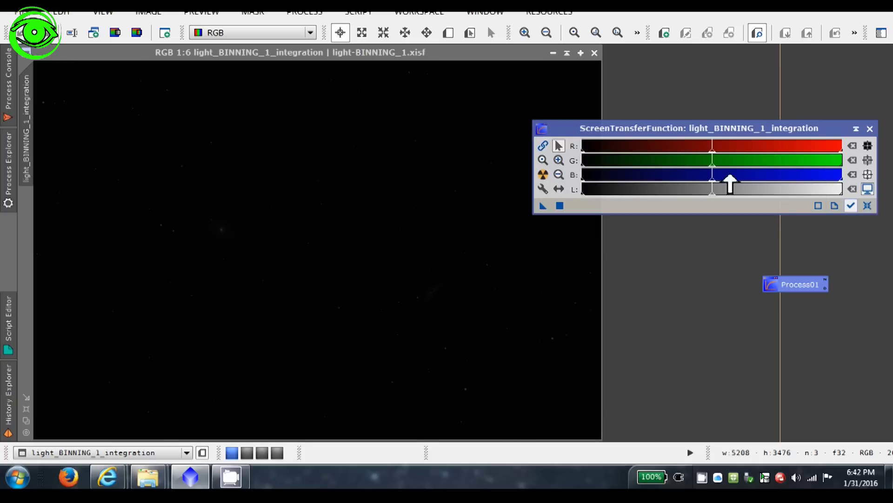
click(543, 175)
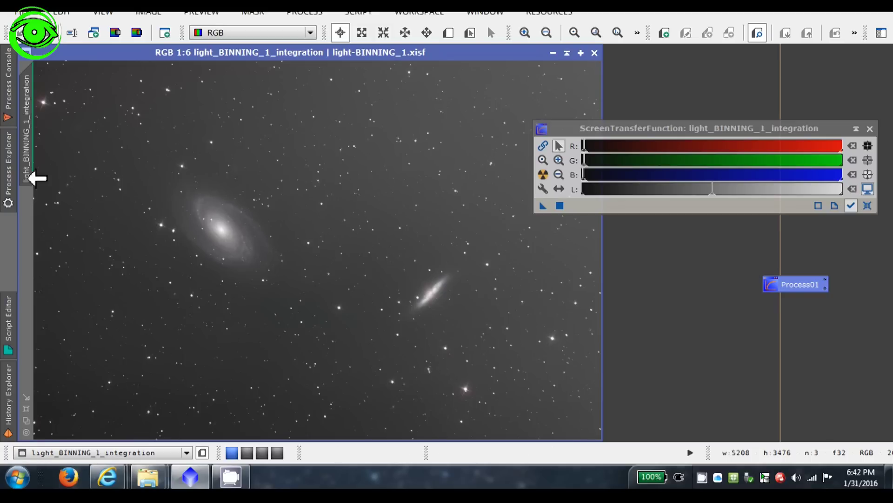
Step: Place a DynamicBackgroundExtraction icon on the workspace and open that process in place of ScreenTransferFunction
click(12, 176)
click(86, 142)
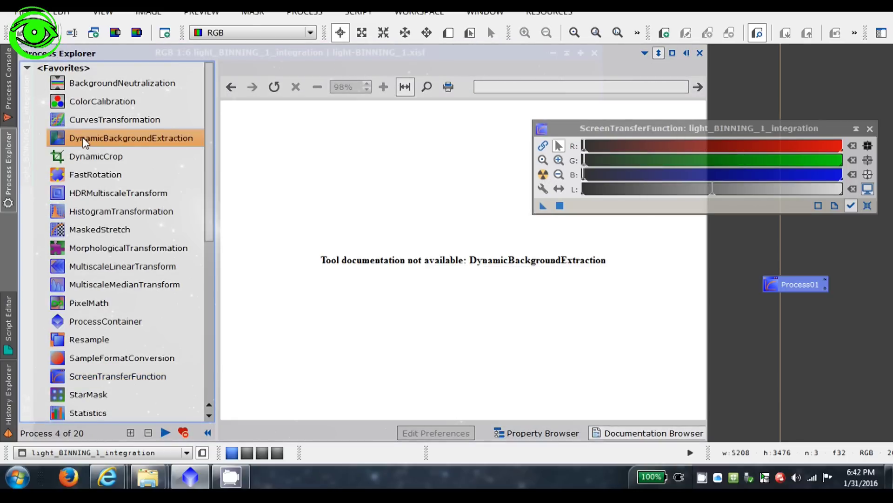
drag(85, 142, 773, 273)
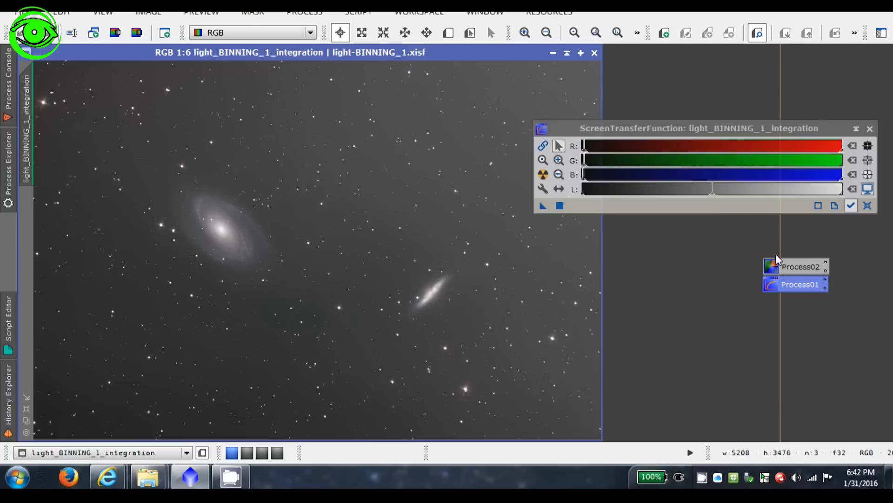
click(869, 129)
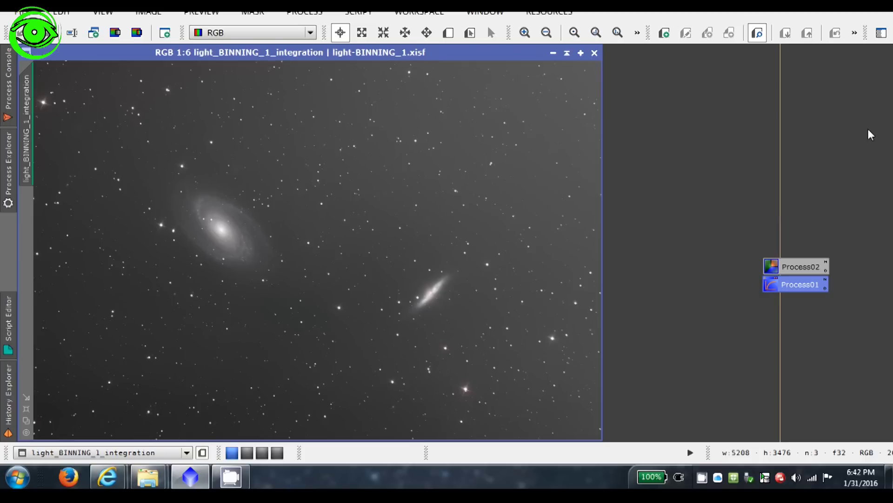
double_click(787, 265)
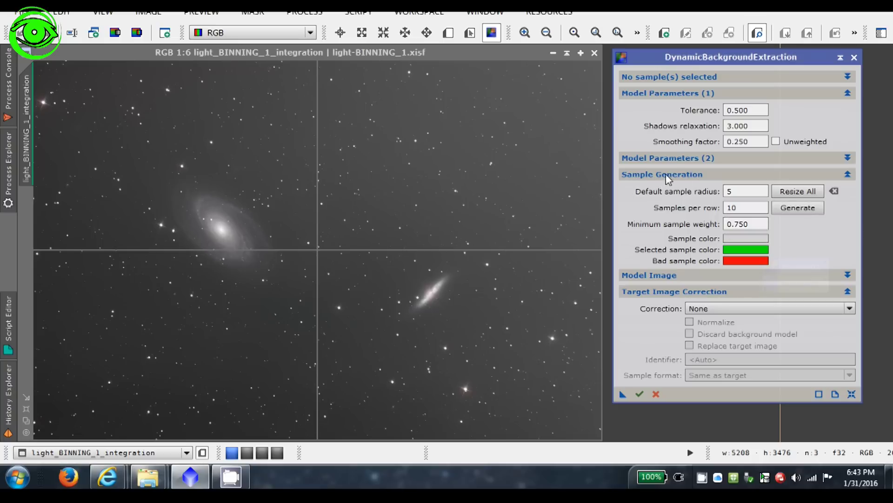
Step: Set the default sample radius to 12 and samples per row to 25, and generate background samples on the integration image
double_click(730, 190)
key(Tab)
click(792, 208)
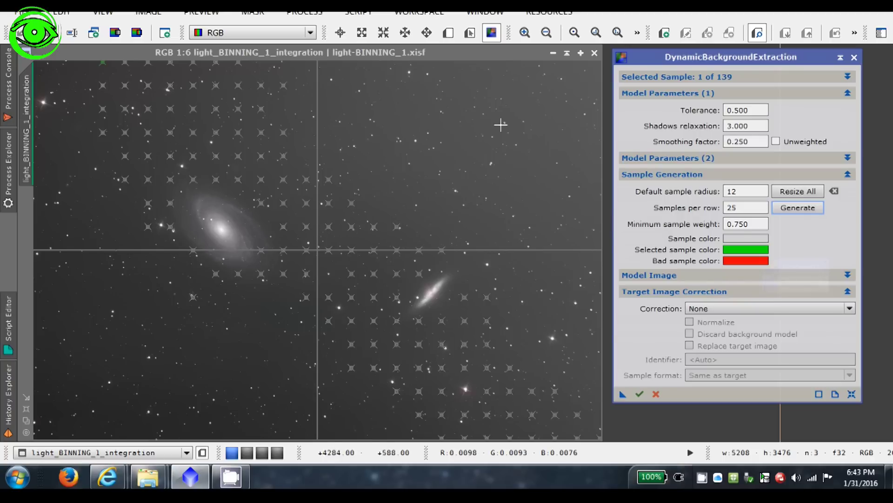
Step: Set the minimum sample weight to 0.050 and the tolerance to 1.700, regenerating the background samples after each change
click(739, 222)
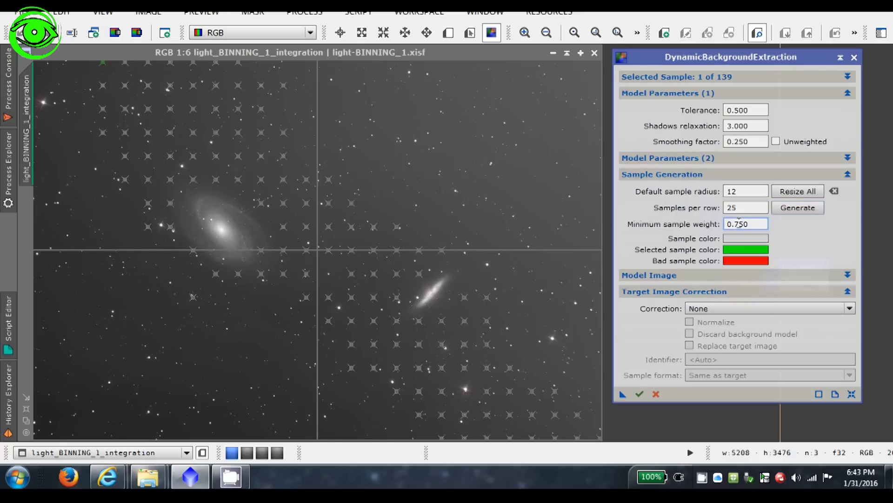
text(0)
click(785, 209)
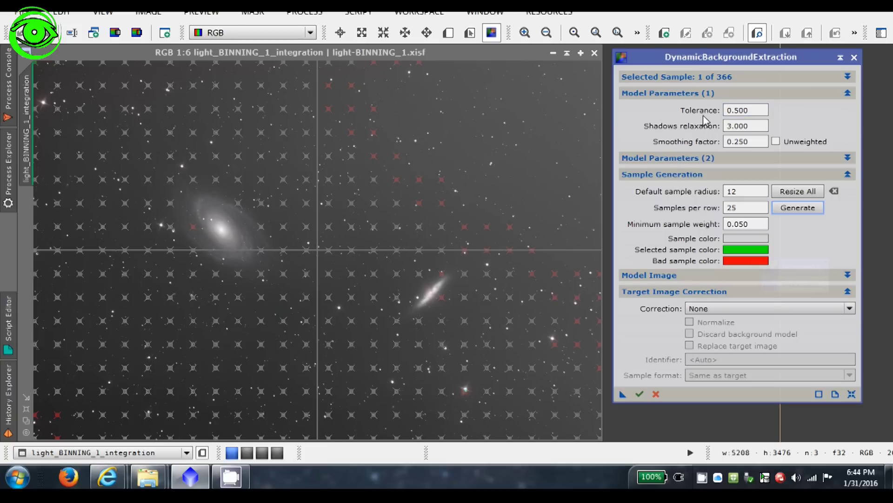
click(732, 111)
click(788, 210)
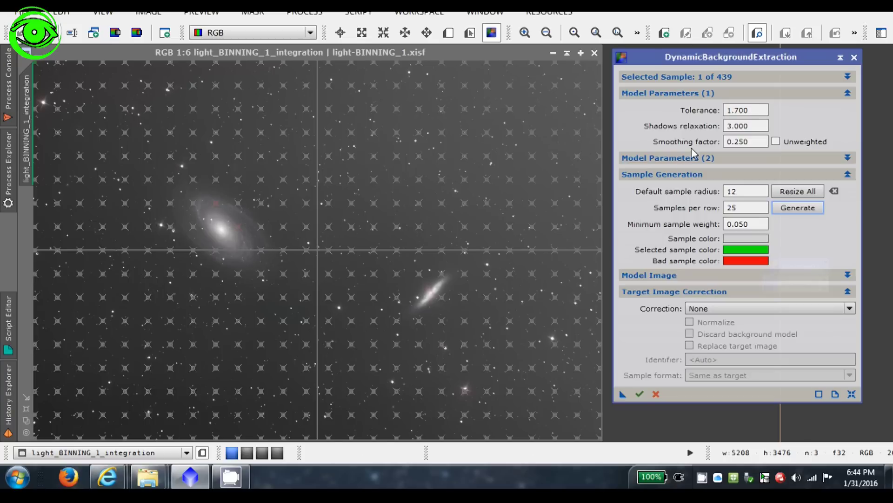
Step: Raise the tolerance to 1.900 and on to 2.100, applying Resize All to the samples after each change
click(737, 112)
key(Delete)
text(9)
click(787, 193)
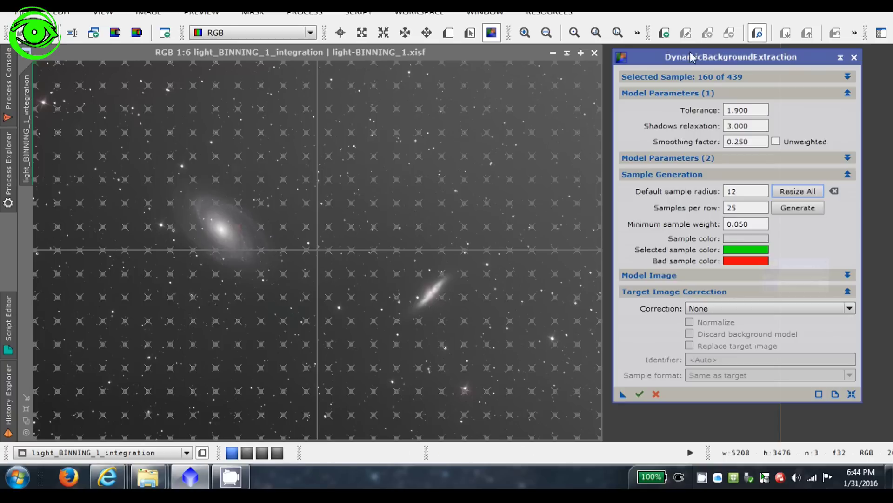
click(740, 109)
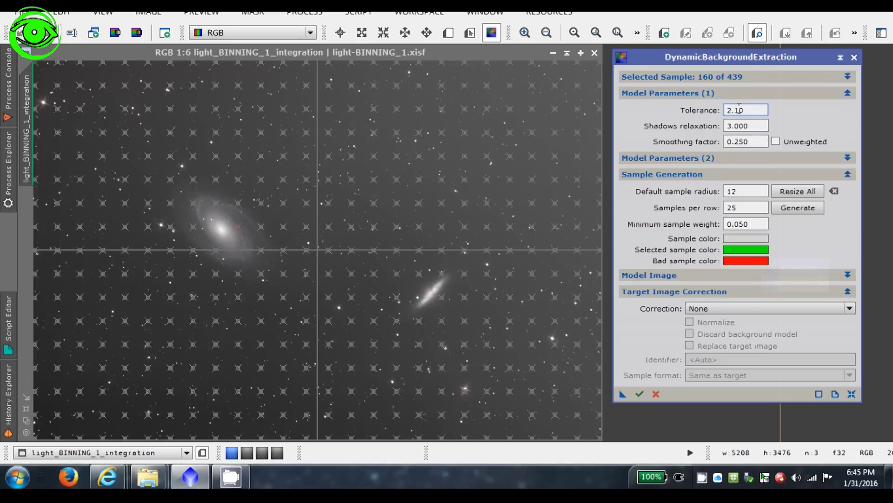
click(807, 195)
Step: Examine the sample placement up close around the galaxies and bright stars in the lower part of the integration image
click(525, 34)
click(525, 33)
click(525, 34)
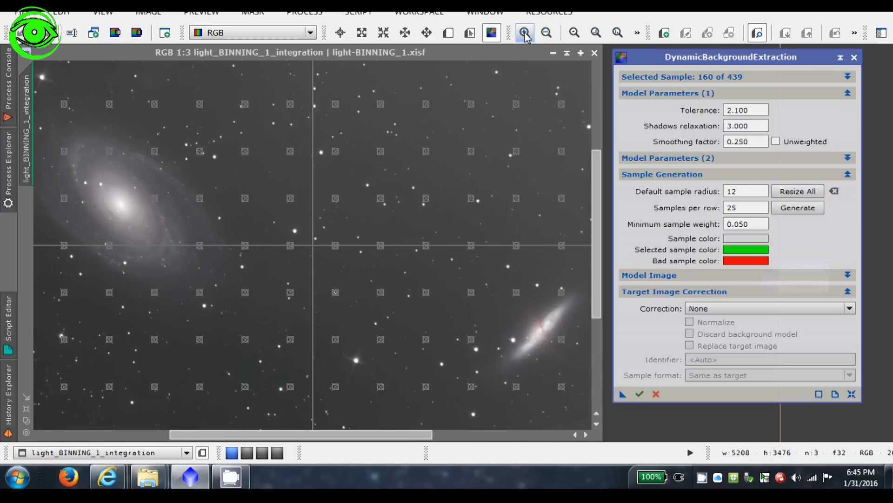
drag(600, 185, 599, 273)
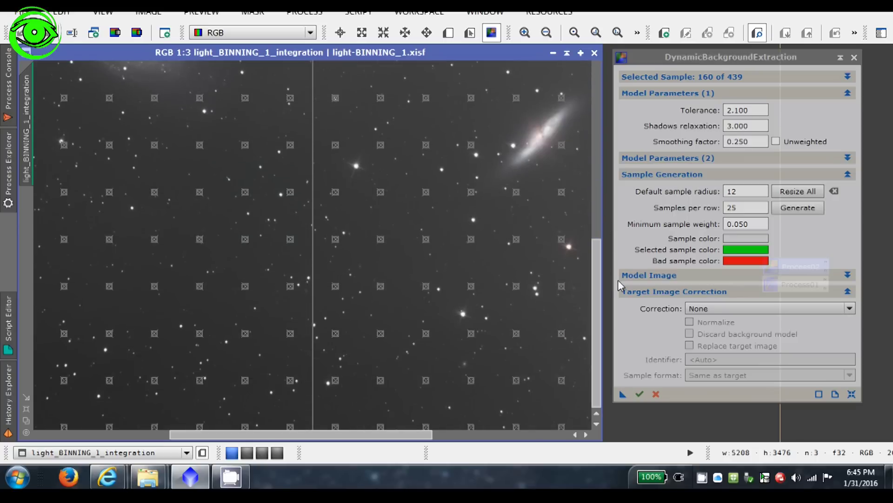
drag(405, 439, 488, 439)
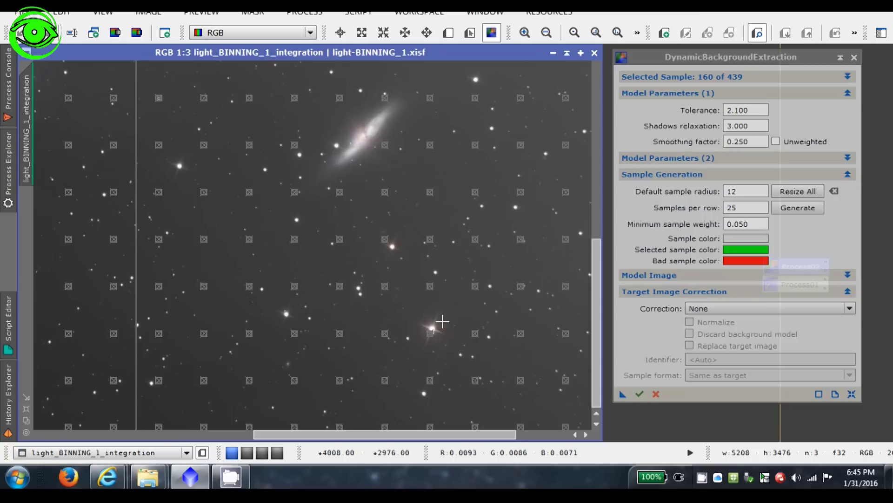
click(547, 33)
click(547, 33)
click(547, 32)
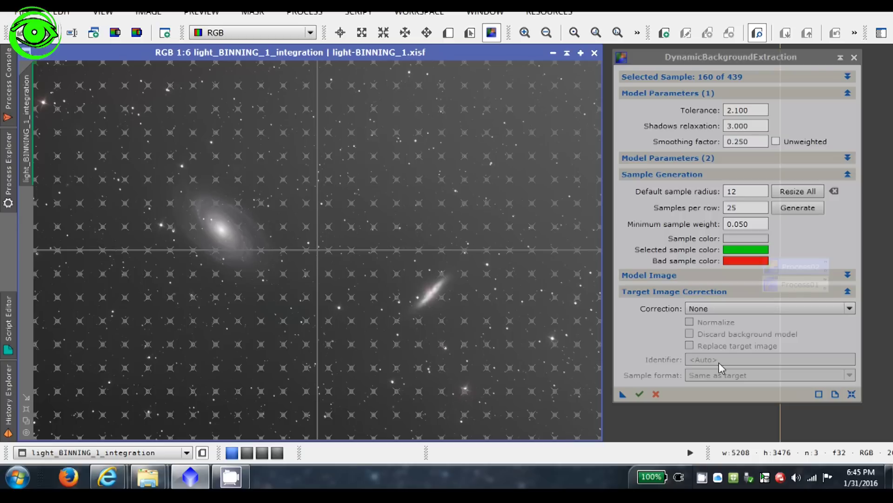
Step: Set the target image correction to Subtraction and run DynamicBackgroundExtraction on the integration image
click(848, 309)
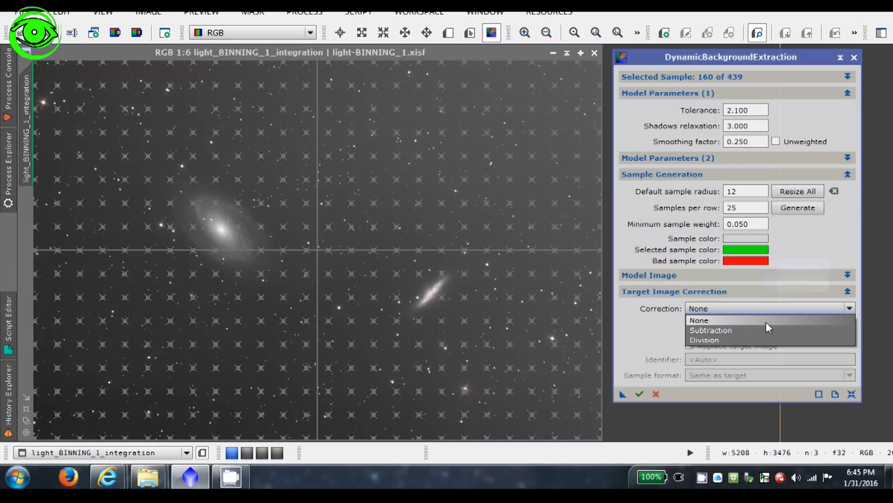
click(737, 331)
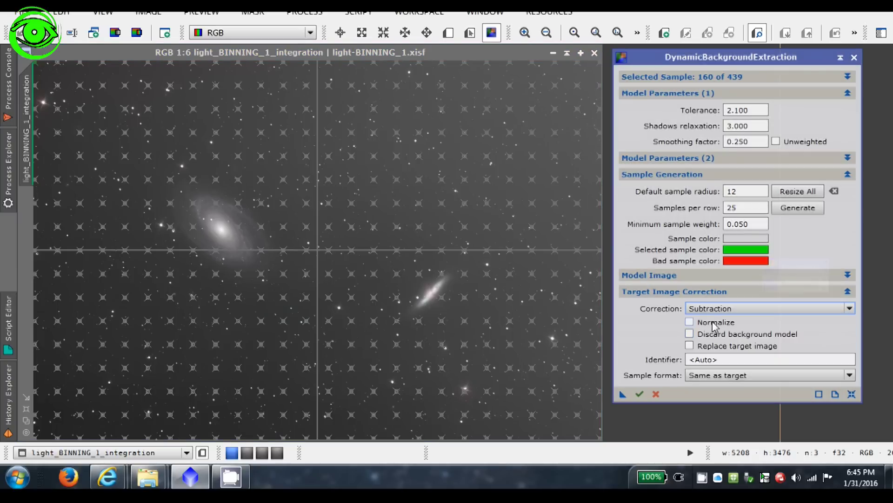
mouse_move(716, 311)
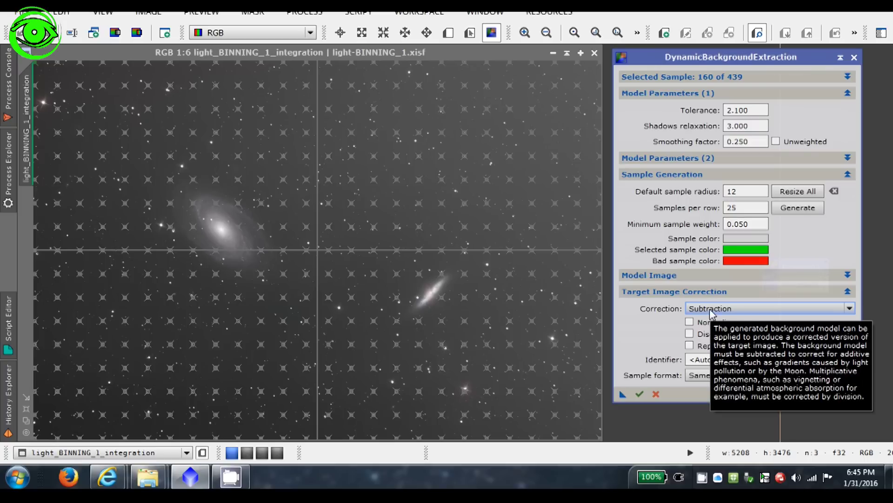
click(641, 393)
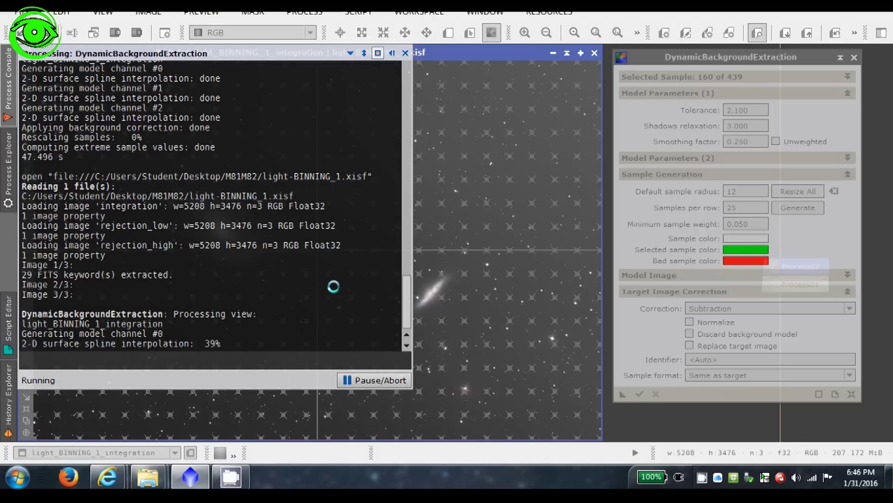
click(701, 479)
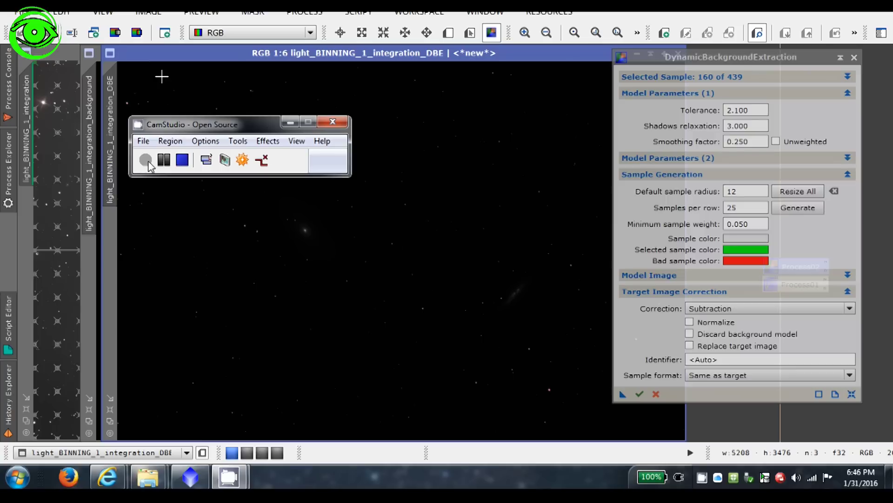
click(289, 126)
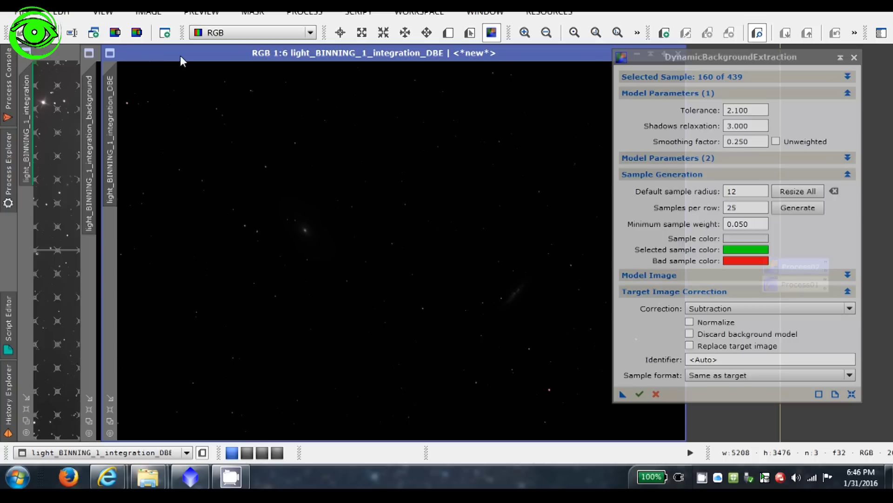
Step: Auto-stretch the extracted background model with ScreenTransferFunction, inspect it for galaxy traces, and close that image
drag(181, 55, 200, 66)
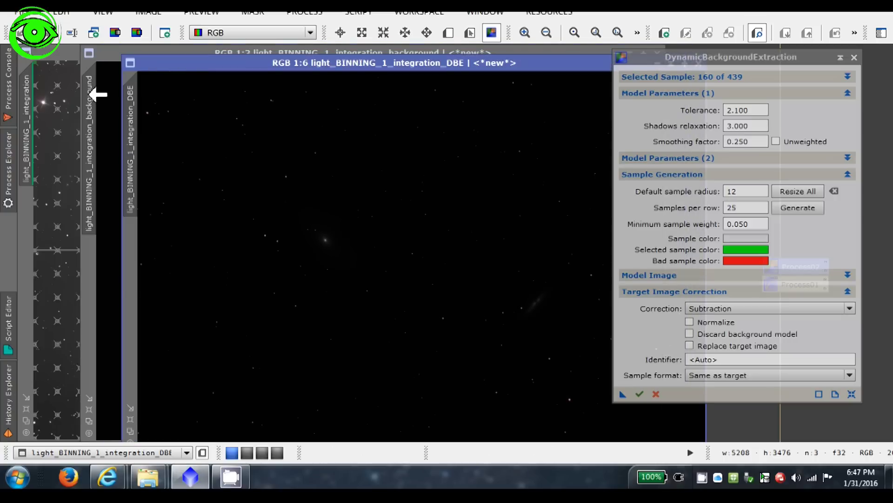
click(97, 95)
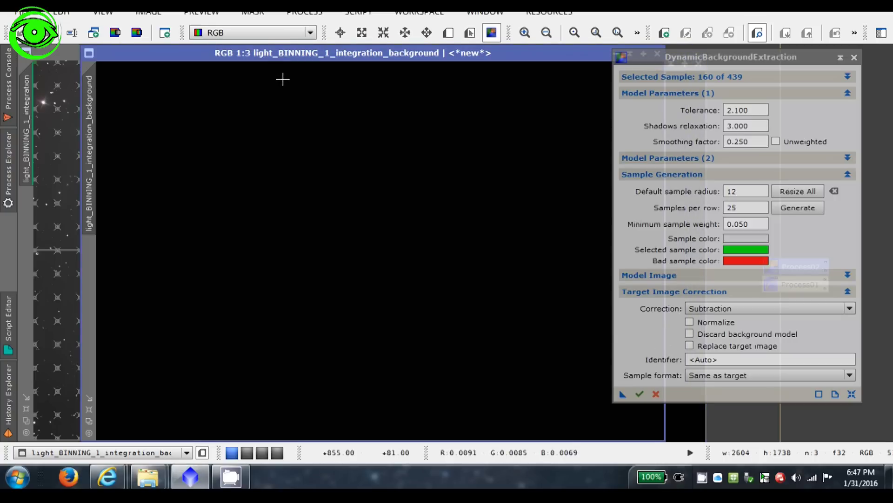
drag(682, 56, 627, 62)
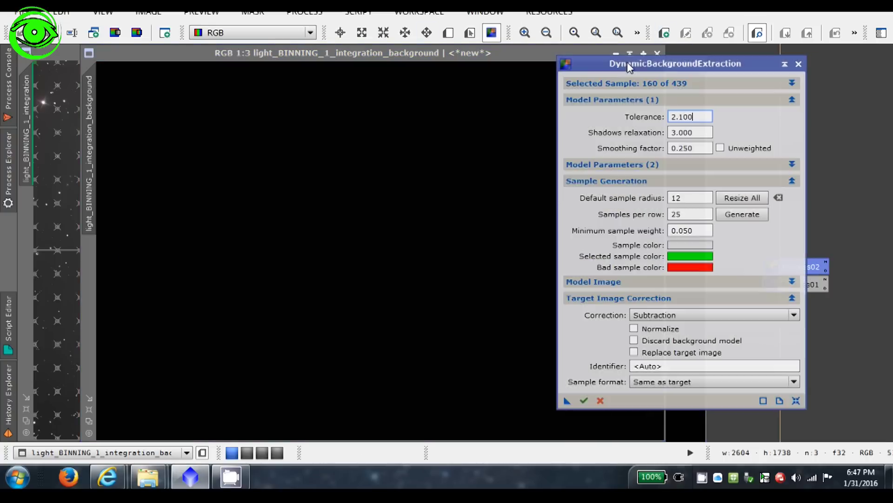
click(811, 282)
double_click(811, 283)
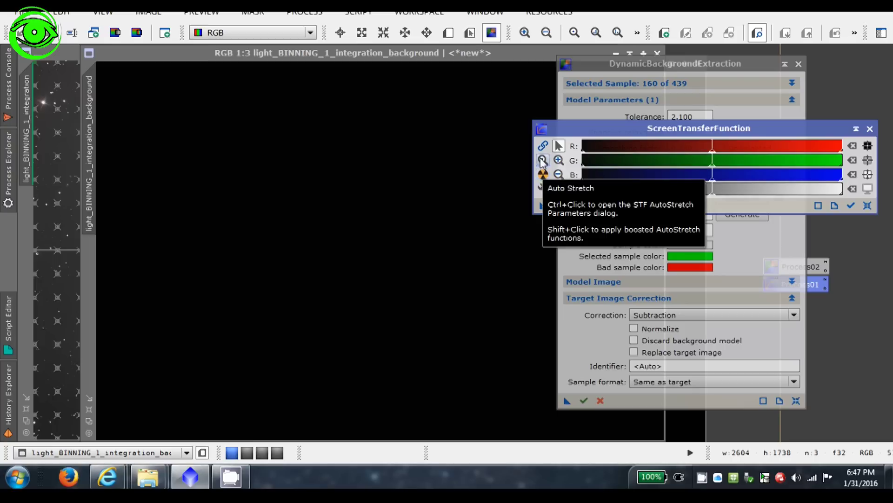
click(543, 179)
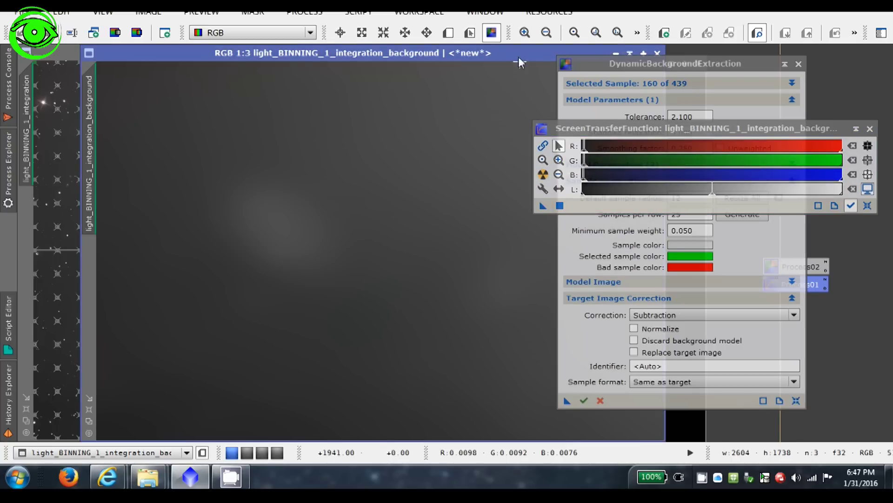
drag(517, 53, 473, 46)
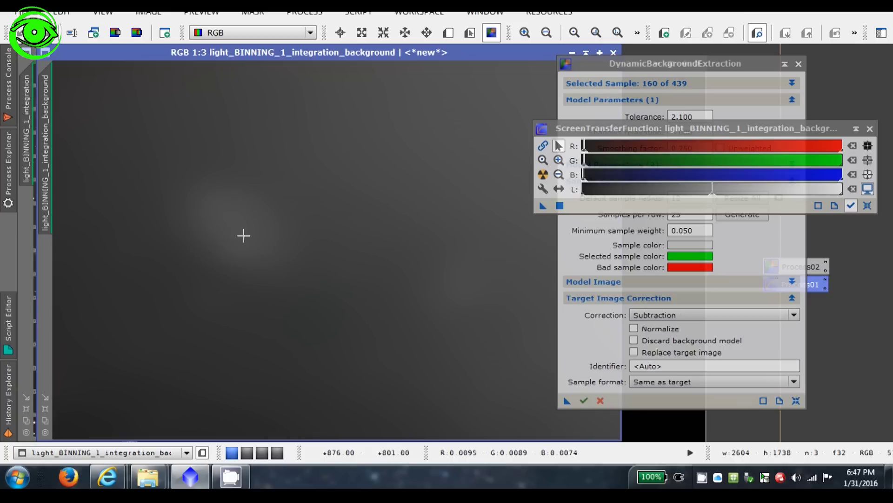
double_click(446, 58)
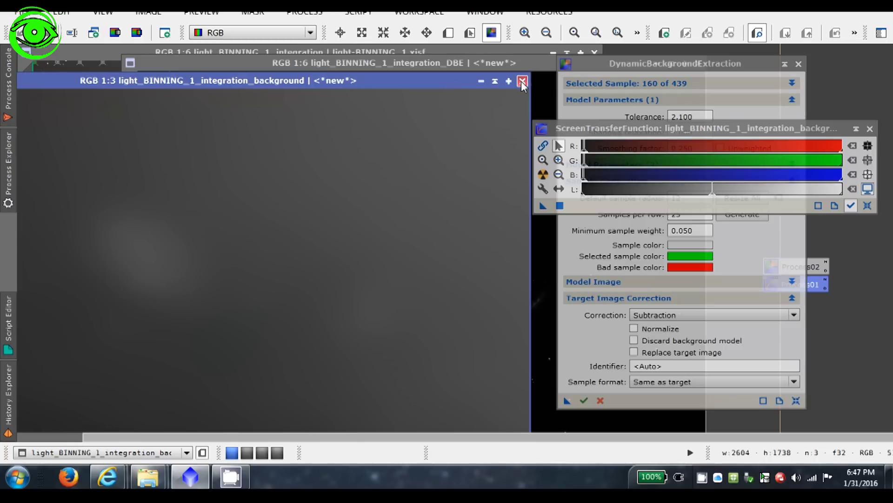
click(522, 81)
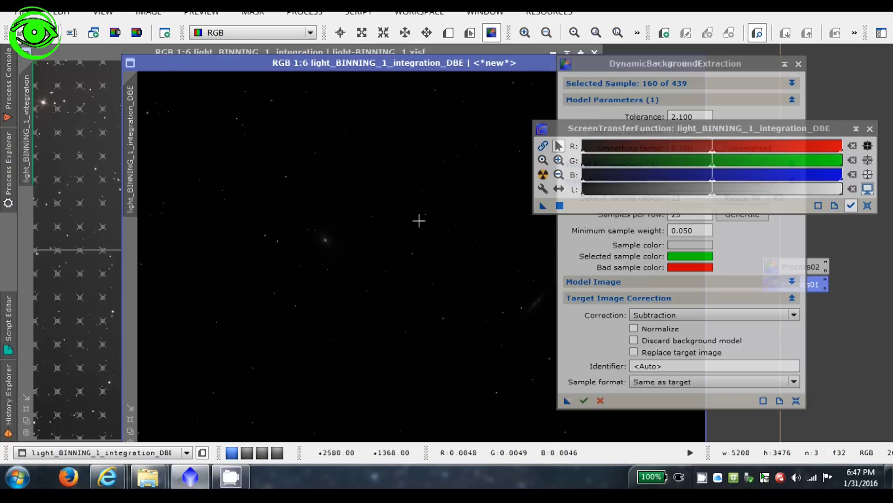
Step: Auto-stretch the background-subtracted DBE image to inspect it, and close both that image and ScreenTransferFunction
click(542, 177)
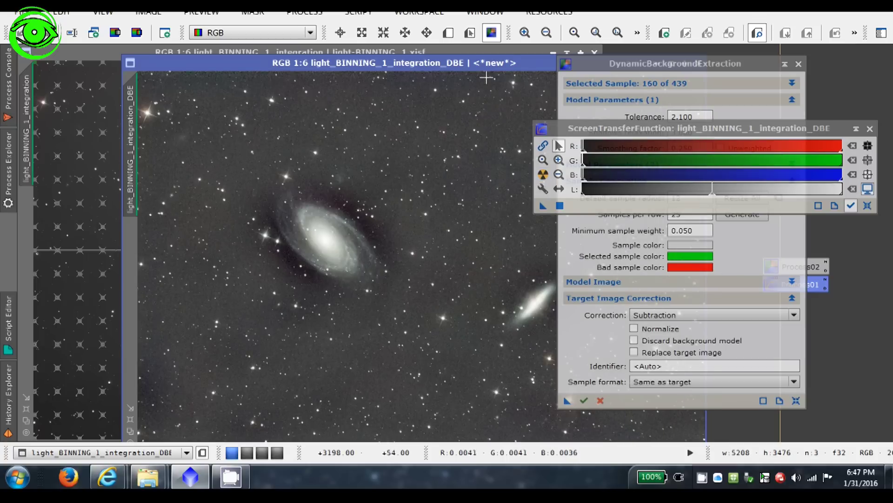
drag(482, 63, 407, 54)
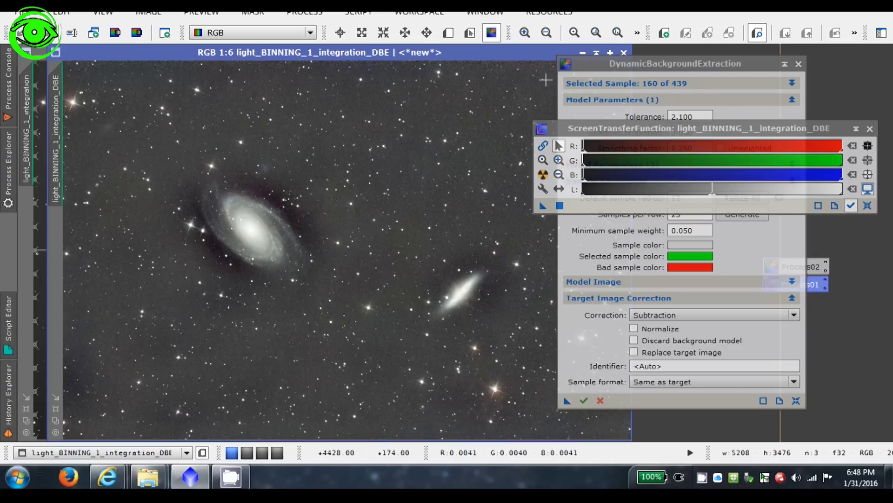
click(623, 50)
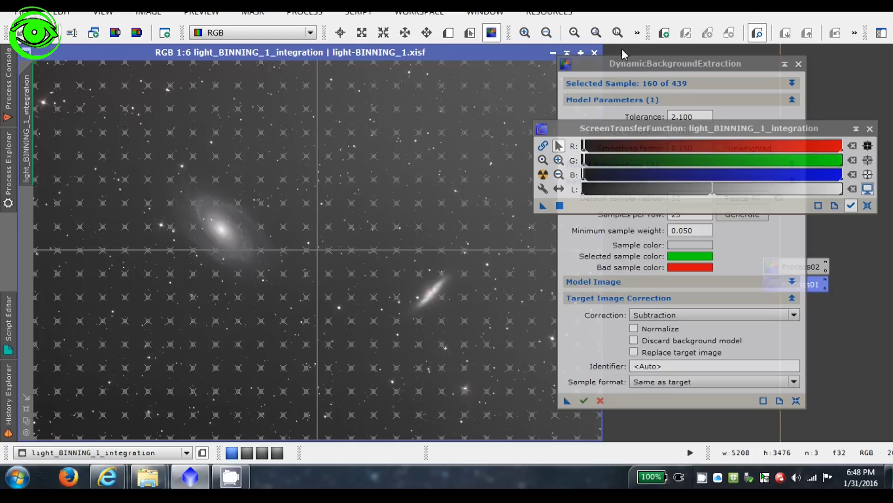
click(870, 128)
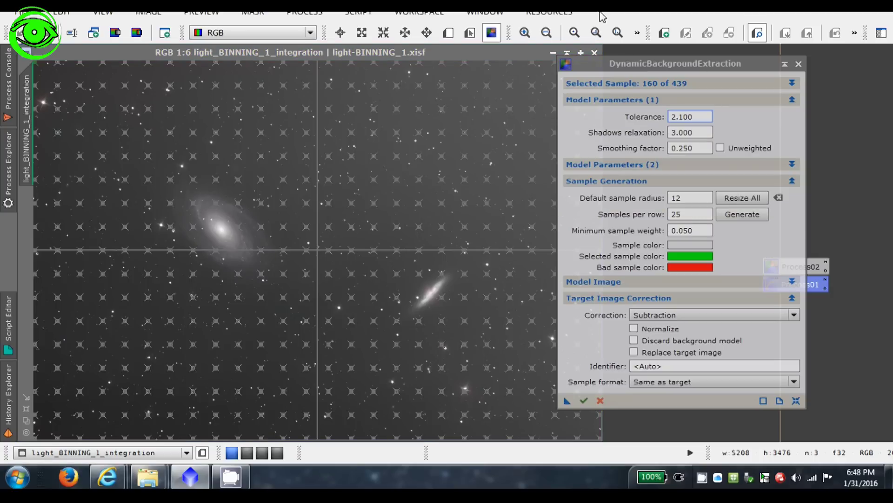
Step: Reposition the DBE samples along the upper edge of the integration image at irregular spacing
click(524, 35)
click(524, 36)
click(525, 36)
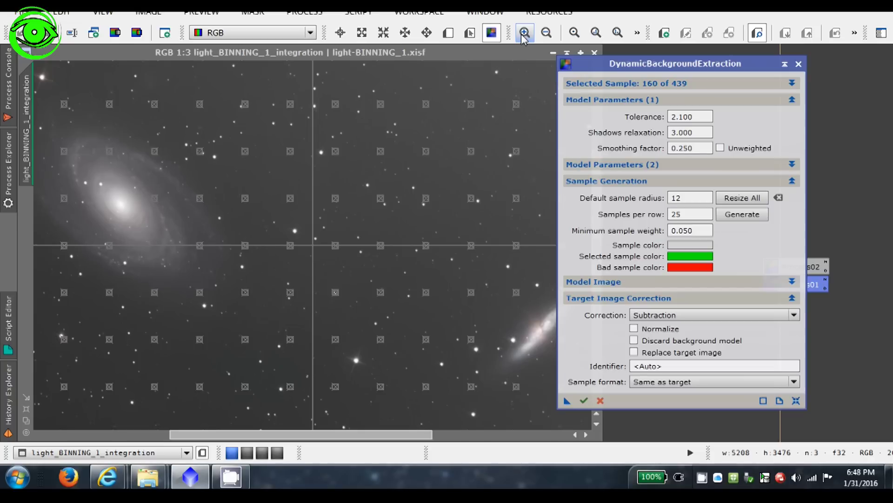
drag(298, 434, 96, 427)
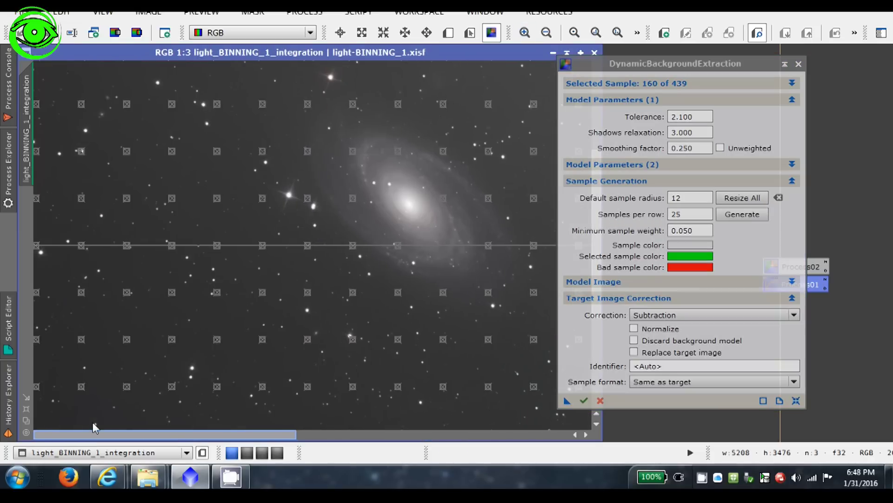
drag(691, 67, 791, 68)
drag(597, 224, 607, 66)
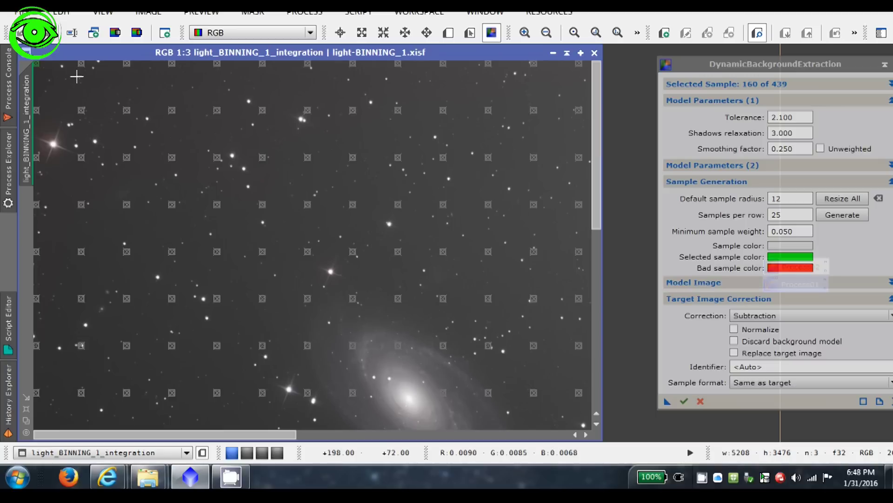
click(38, 66)
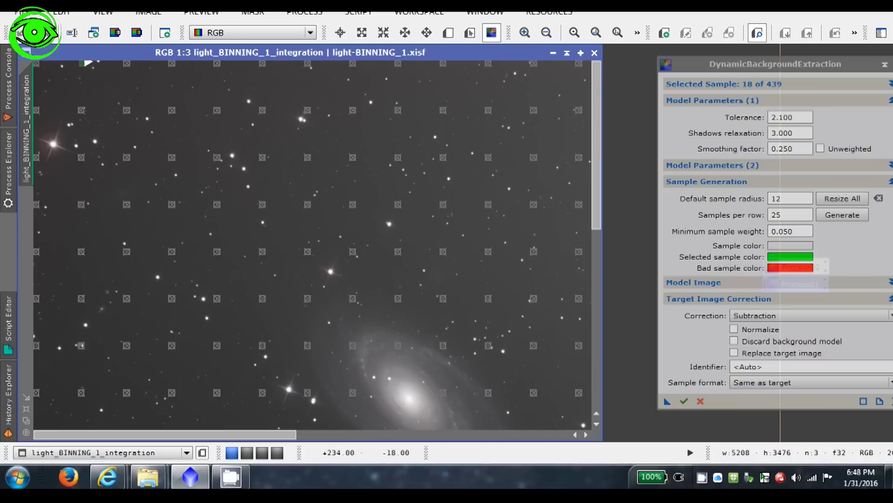
click(127, 65)
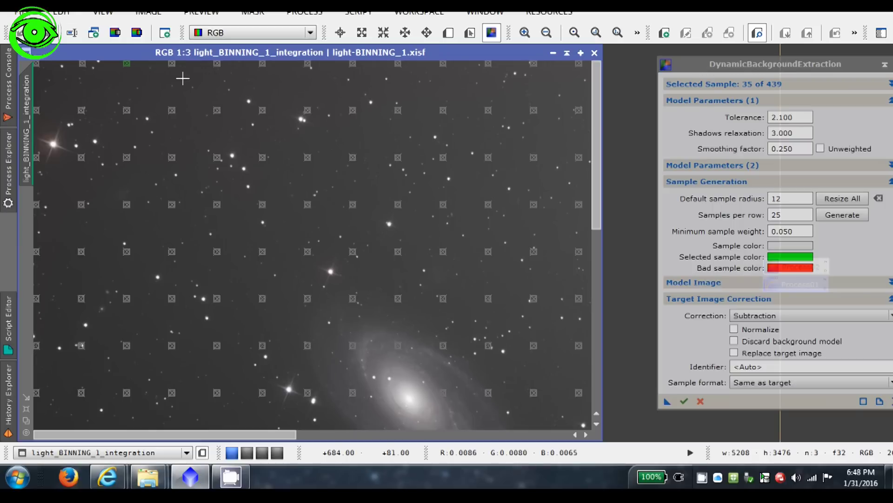
click(174, 65)
click(264, 65)
click(300, 65)
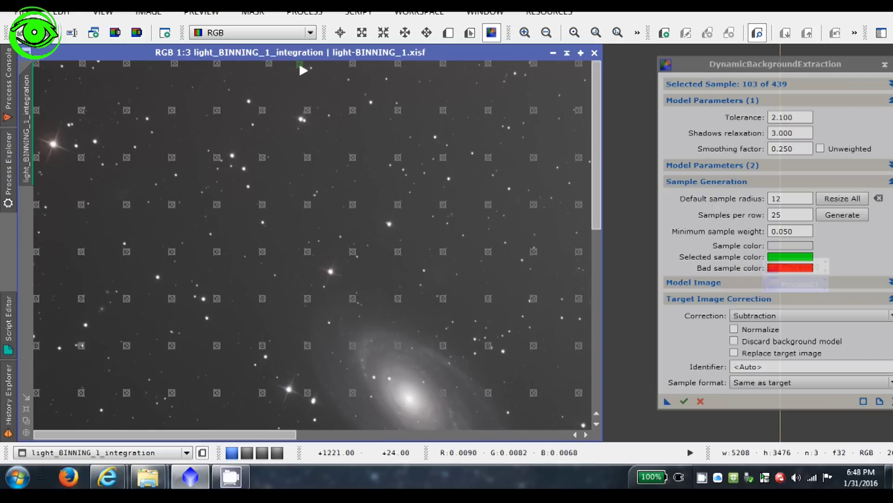
click(346, 65)
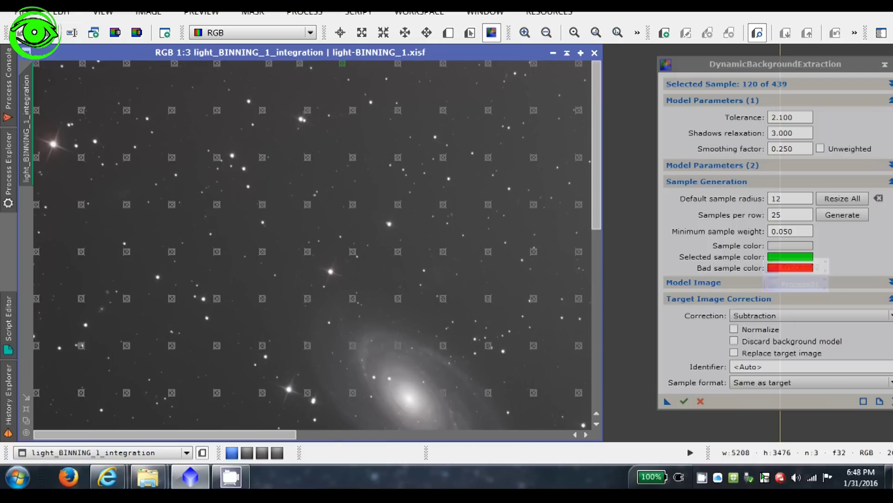
click(399, 65)
click(439, 65)
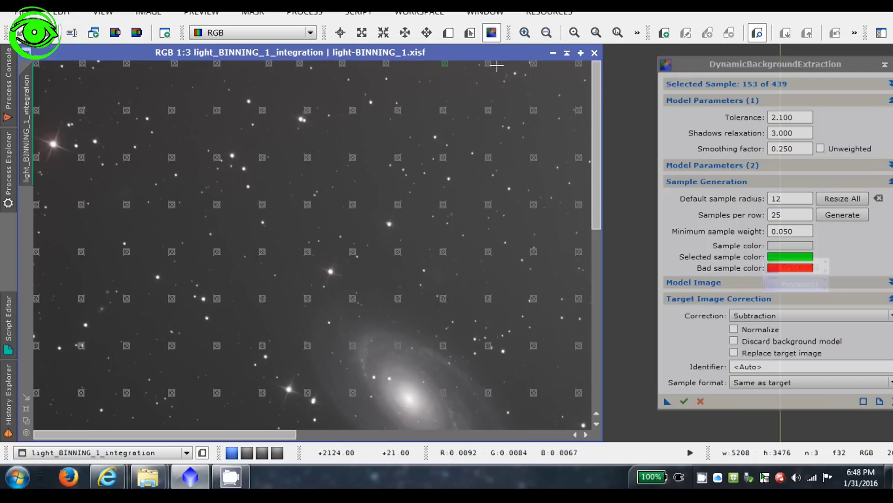
click(540, 64)
Step: Shift the samples in the second row out of their regular grid positions, keeping them clear of stars
click(581, 111)
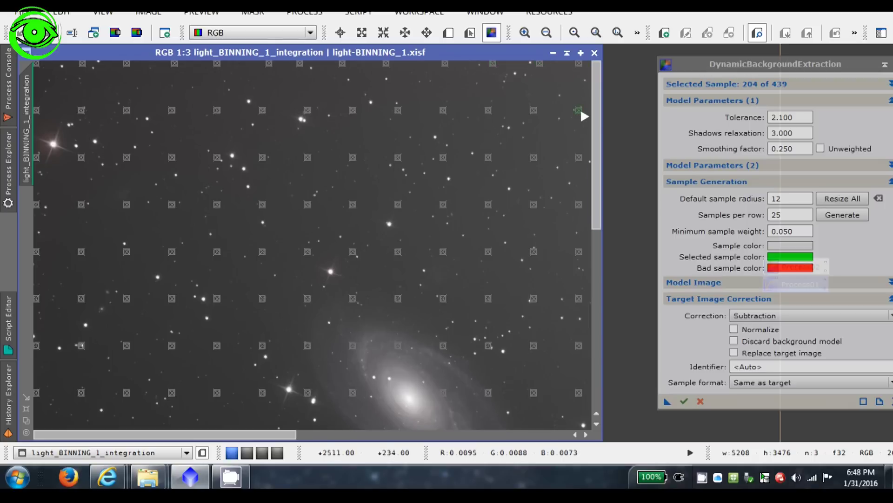
drag(535, 111, 433, 111)
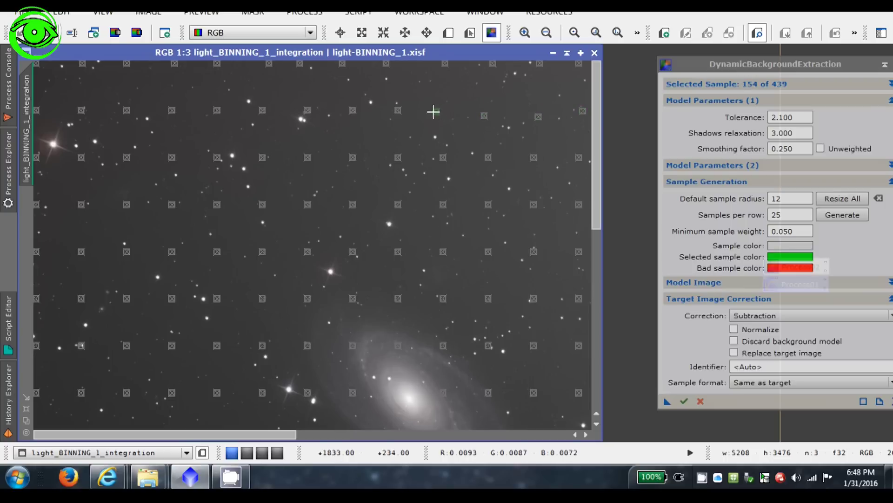
click(395, 113)
drag(355, 114, 307, 103)
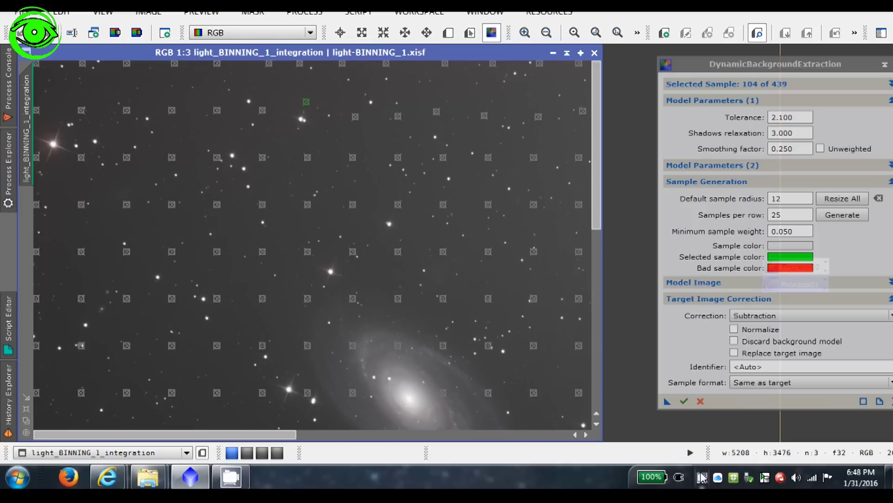
click(703, 477)
click(164, 159)
click(145, 160)
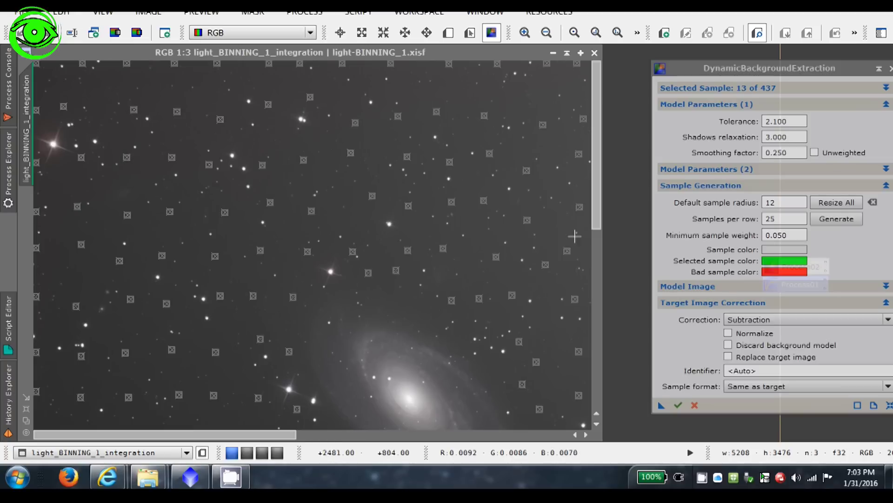
Step: Check the repositioned samples around both galaxies and run DynamicBackgroundExtraction on the integration image
scroll(599, 217, down, 5)
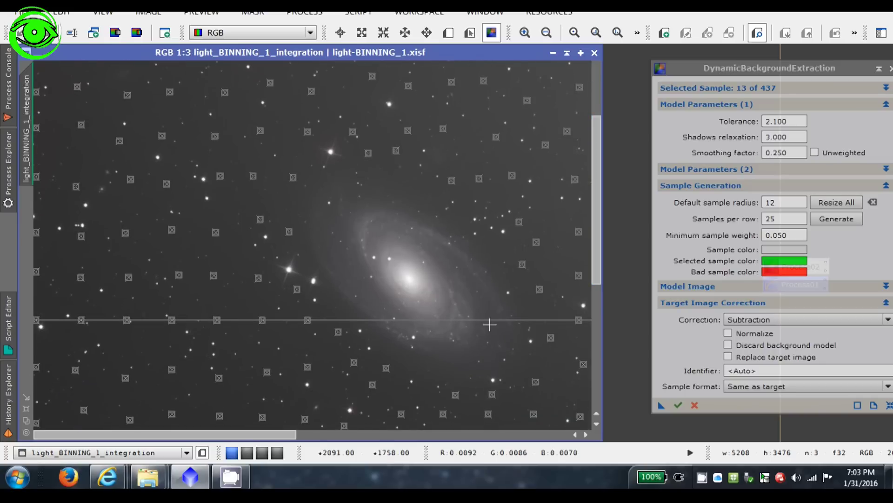
drag(277, 440, 481, 440)
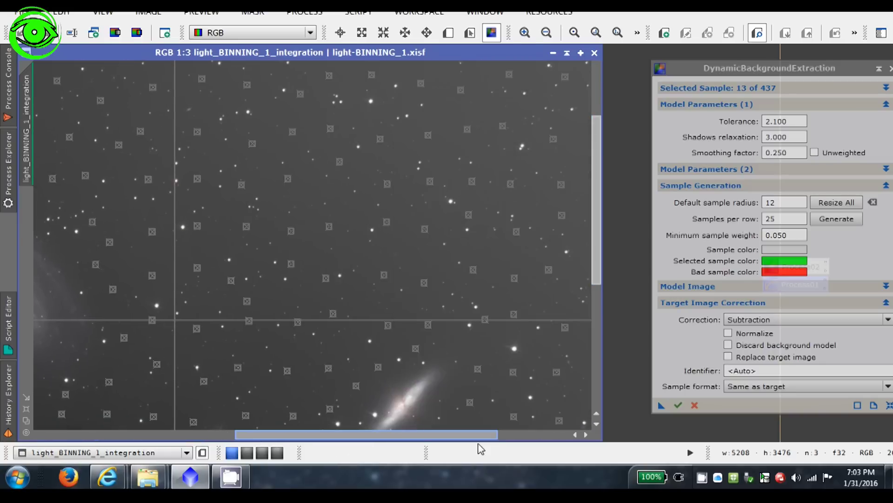
drag(594, 215, 606, 266)
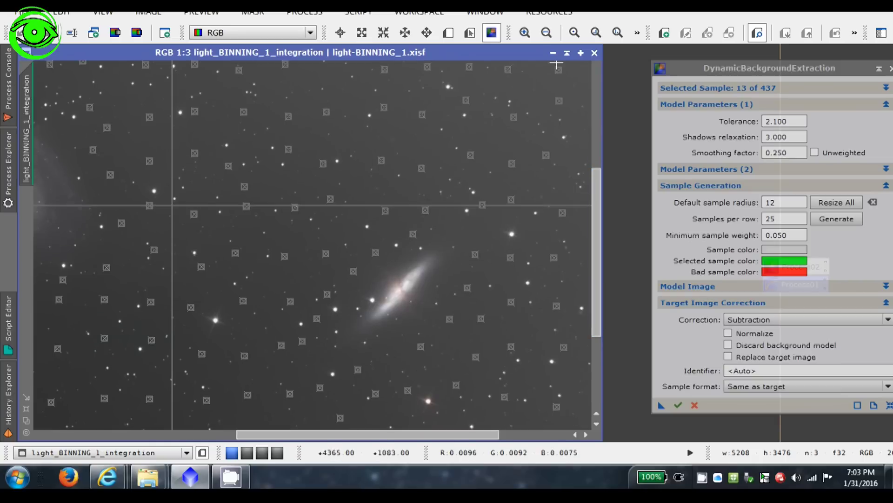
click(547, 35)
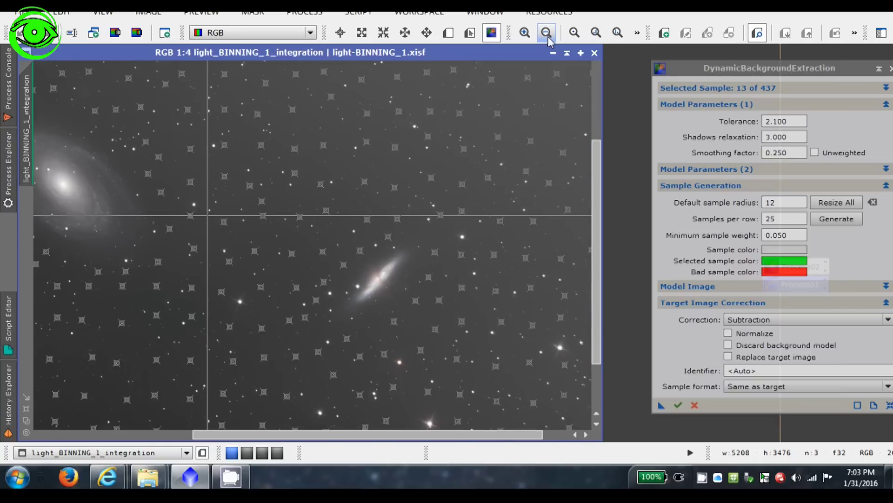
click(548, 37)
click(548, 37)
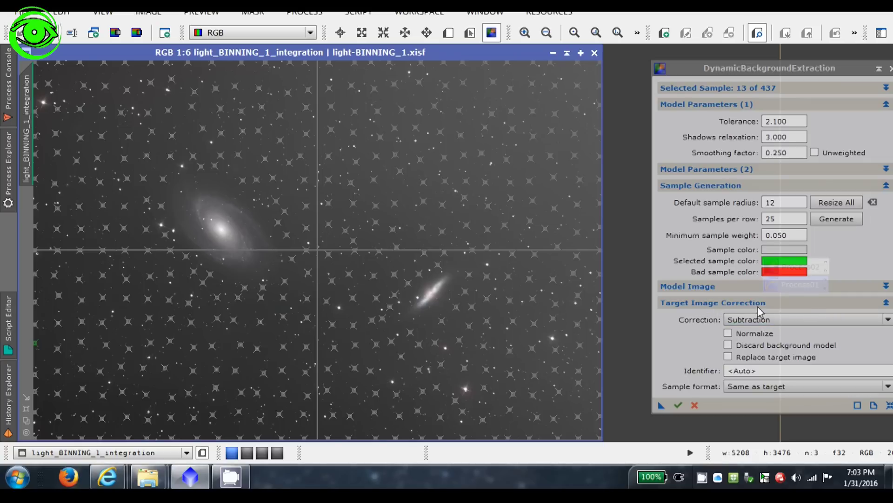
drag(754, 68, 698, 65)
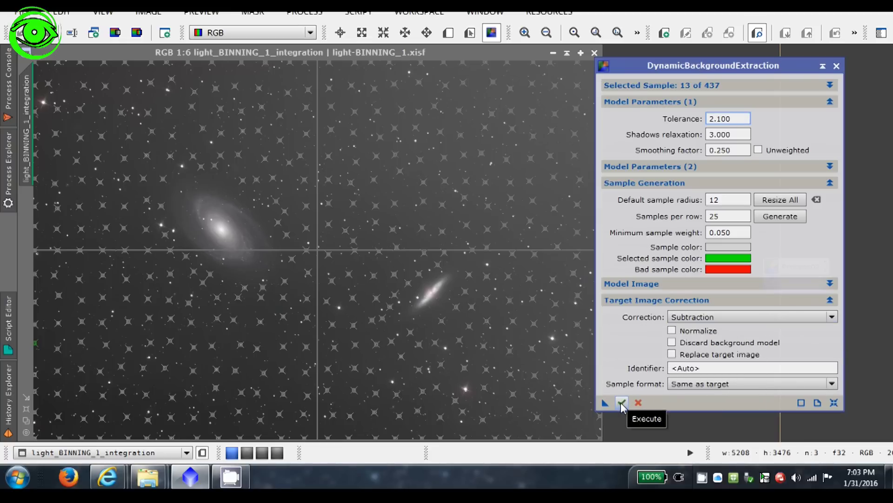
click(621, 403)
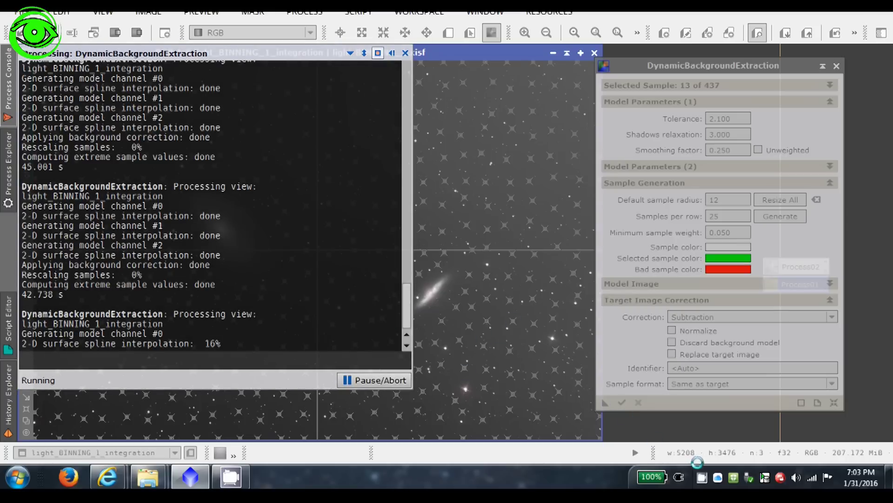
click(701, 477)
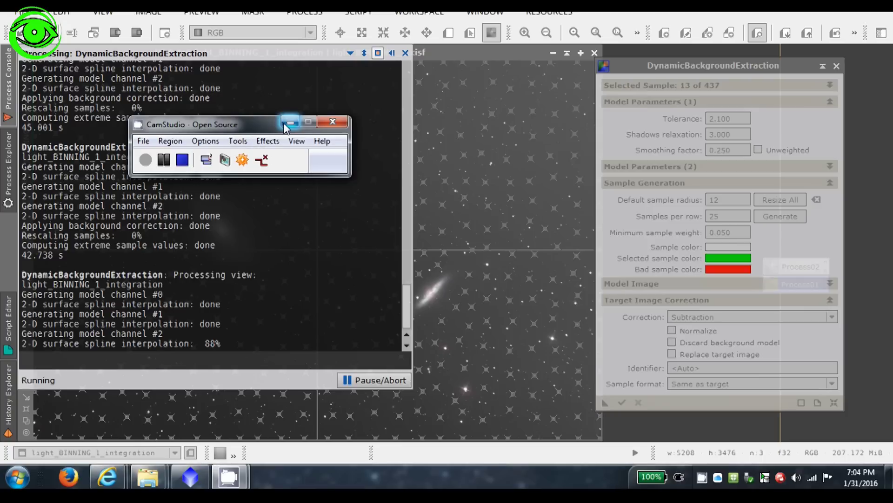
click(285, 125)
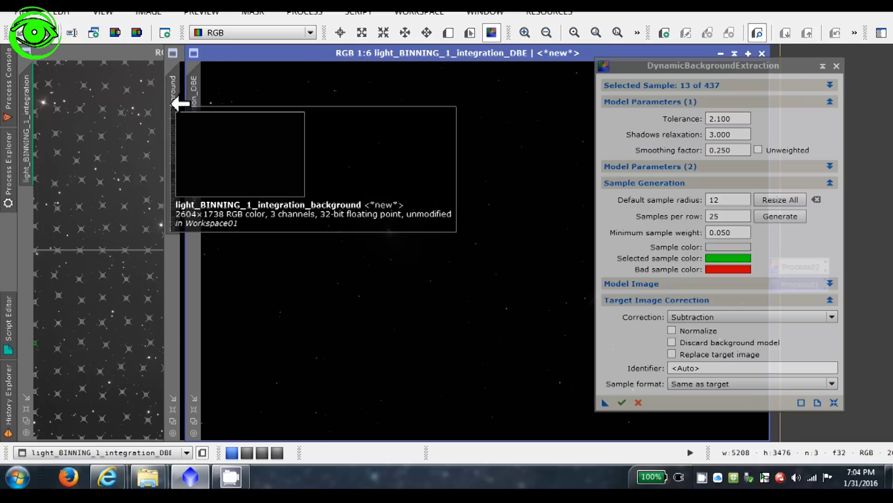
Step: Auto-stretch the new background model with ScreenTransferFunction, inspect it for galaxy traces, and close that image
double_click(179, 103)
drag(798, 65, 727, 67)
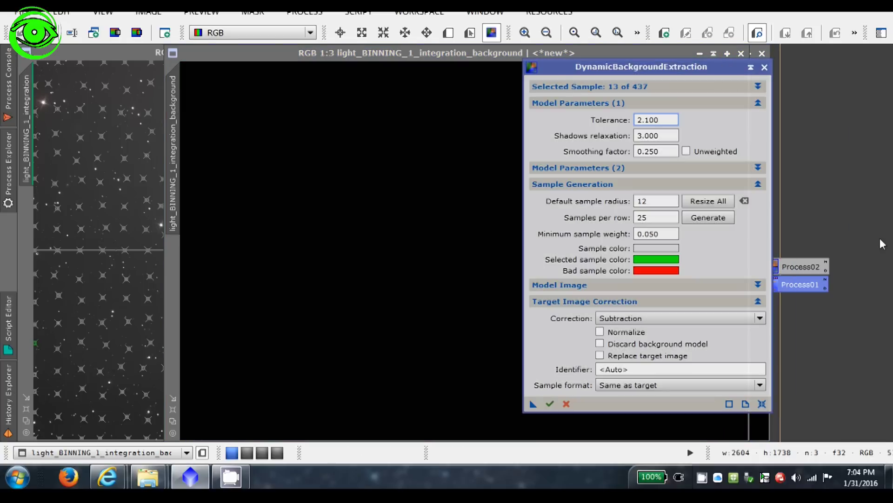
double_click(799, 285)
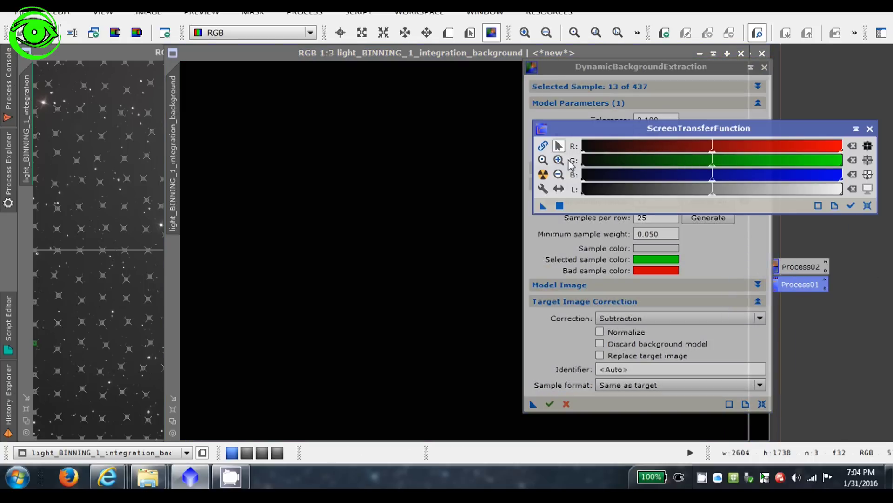
click(543, 175)
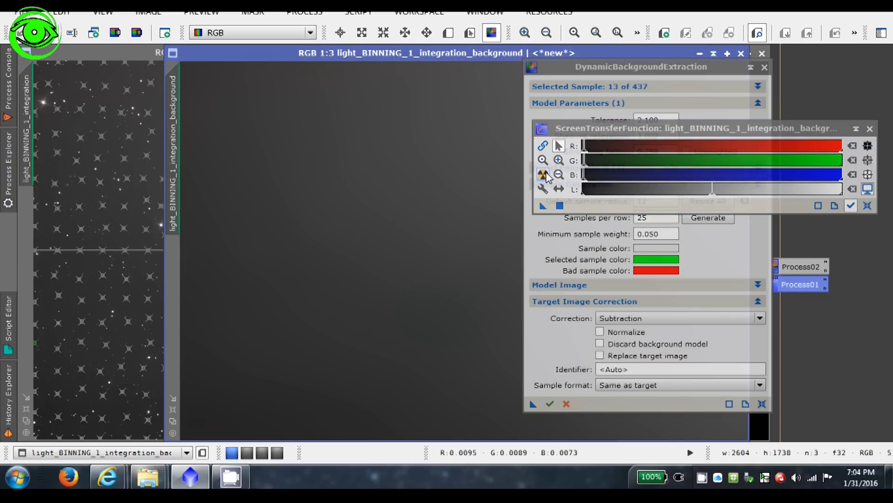
drag(441, 56, 274, 56)
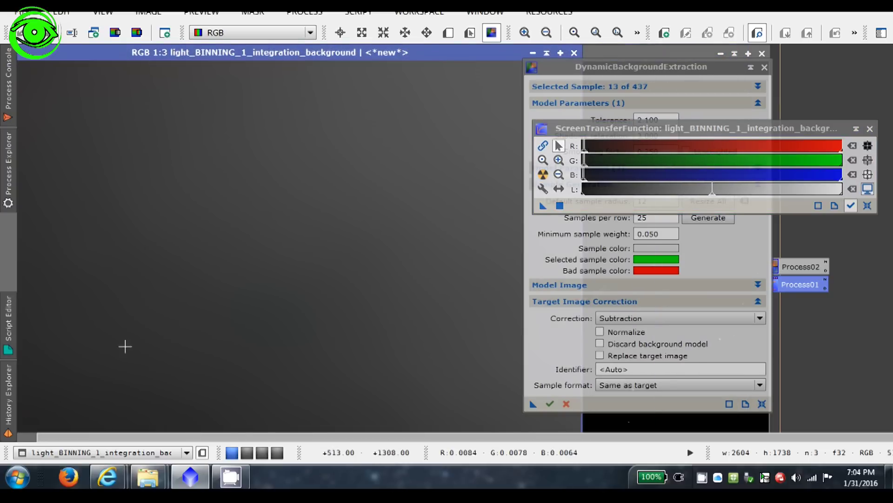
drag(468, 57, 388, 88)
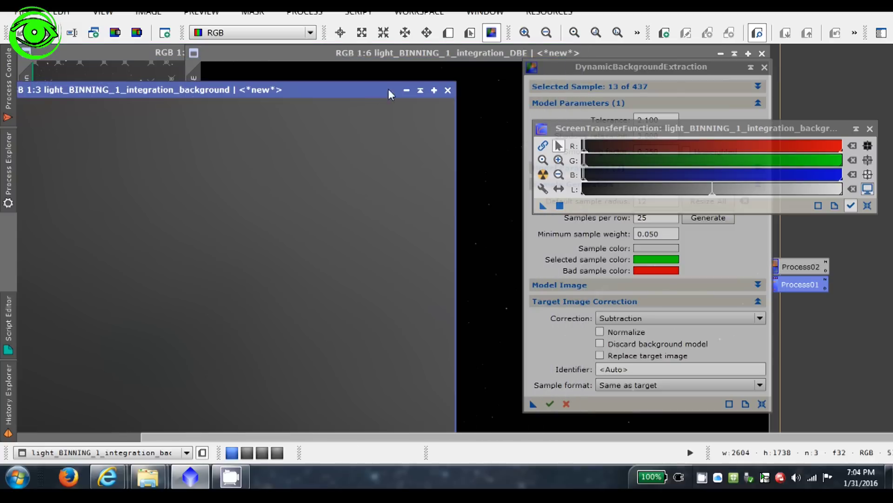
click(447, 90)
Step: Auto-stretch the new DBE image and examine its background up close around both galaxies
drag(446, 52, 305, 54)
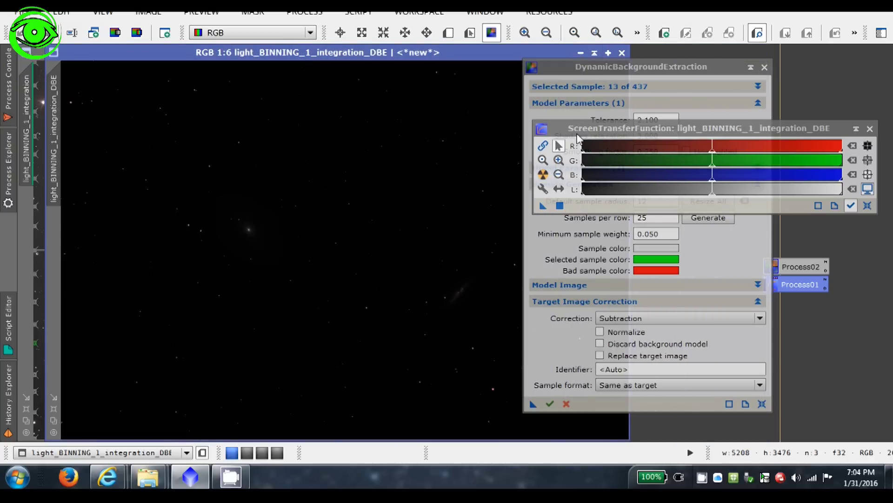
click(543, 175)
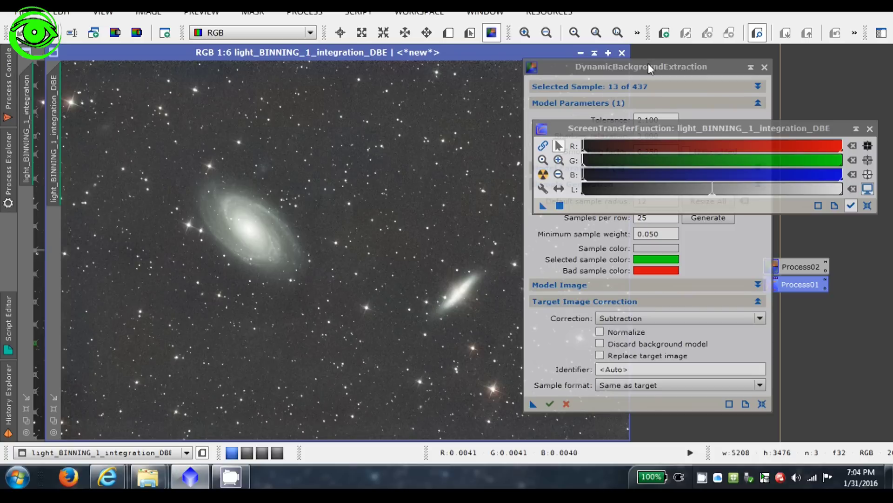
drag(648, 63, 743, 60)
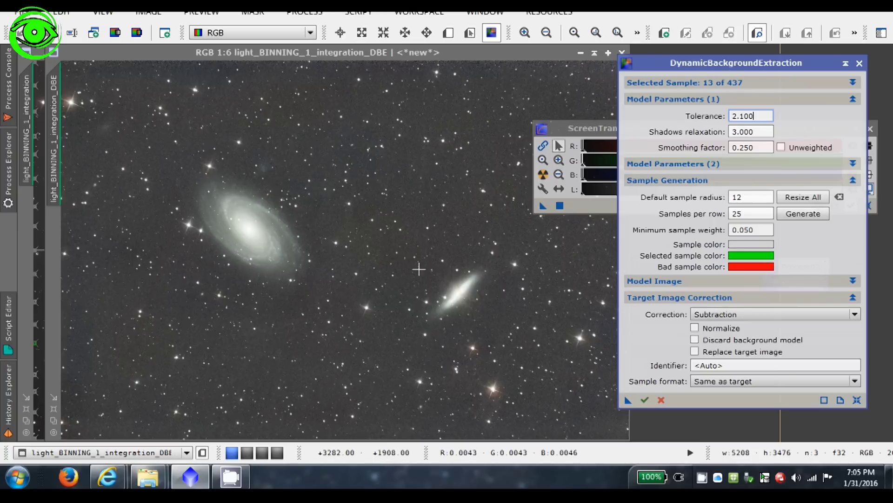
click(525, 33)
click(525, 34)
click(524, 33)
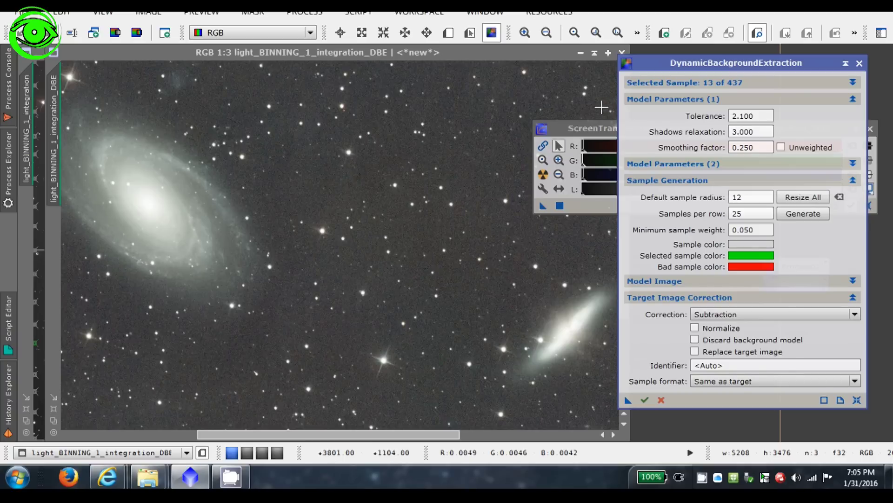
Step: End the DynamicBackgroundExtraction session and reset the screen stretch on the DBE image
click(859, 63)
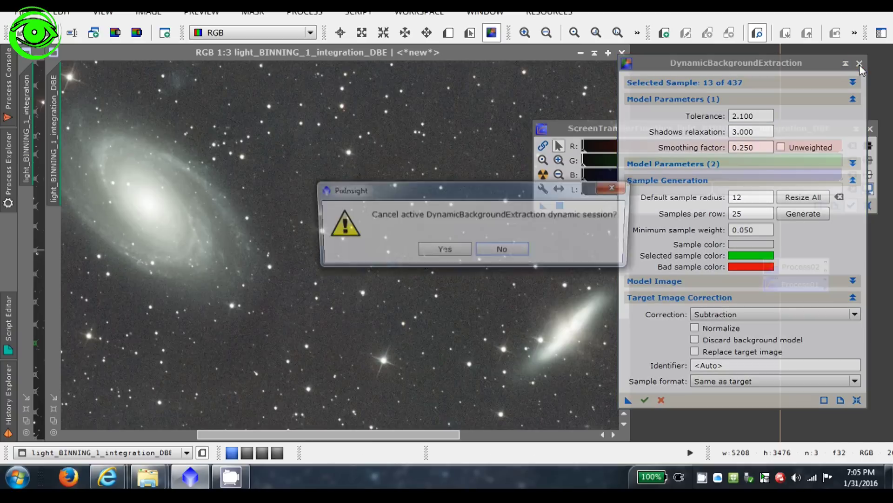
click(451, 255)
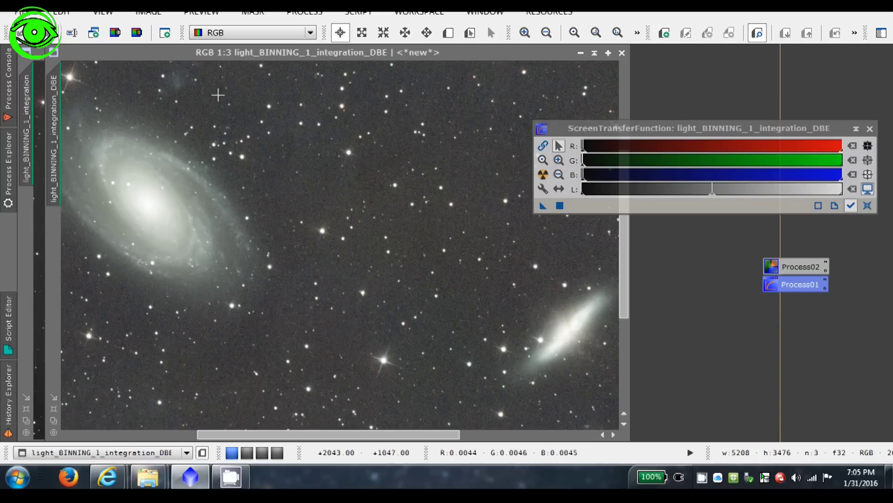
click(869, 207)
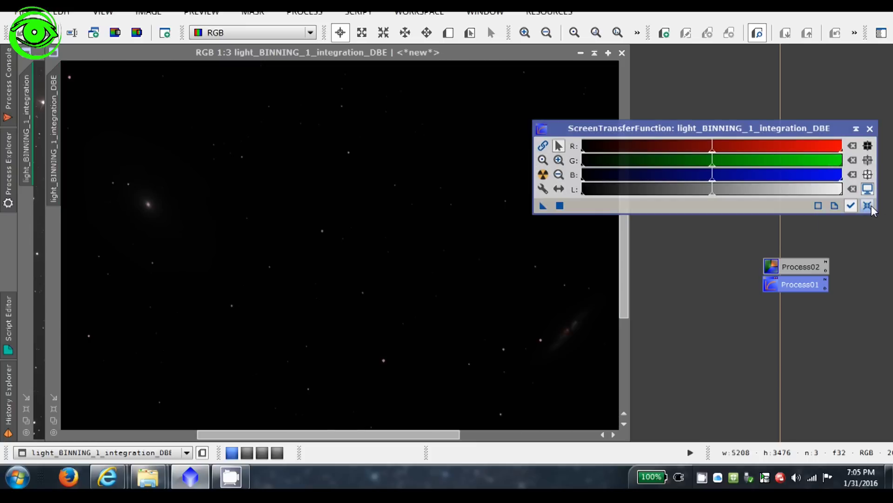
Step: Minimize the original integration image so the DBE image remains in the workspace
click(45, 57)
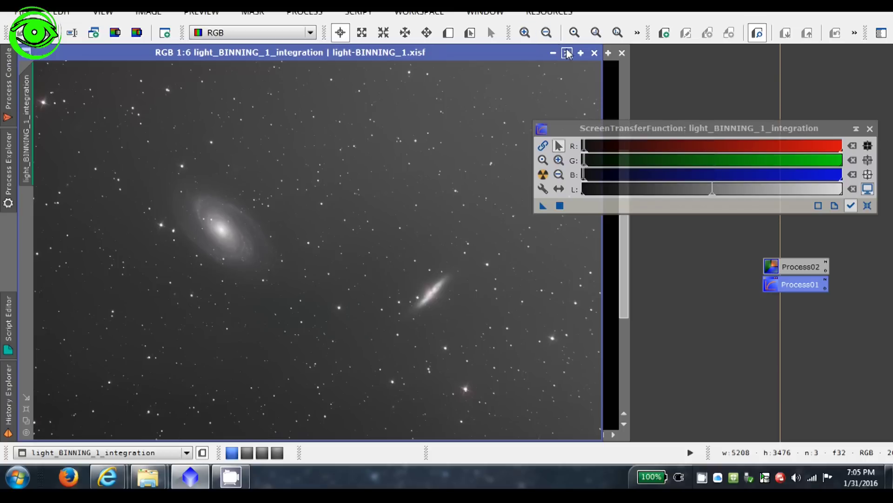
click(553, 54)
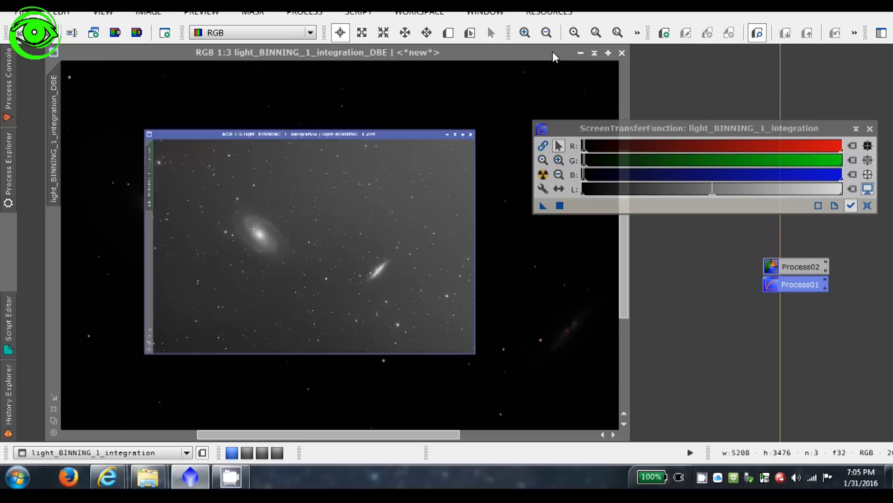
Step: Park the minimized original integration image clear of the DBE image, shift the DBE image over, and close ScreenTransferFunction
click(342, 254)
drag(342, 255, 753, 56)
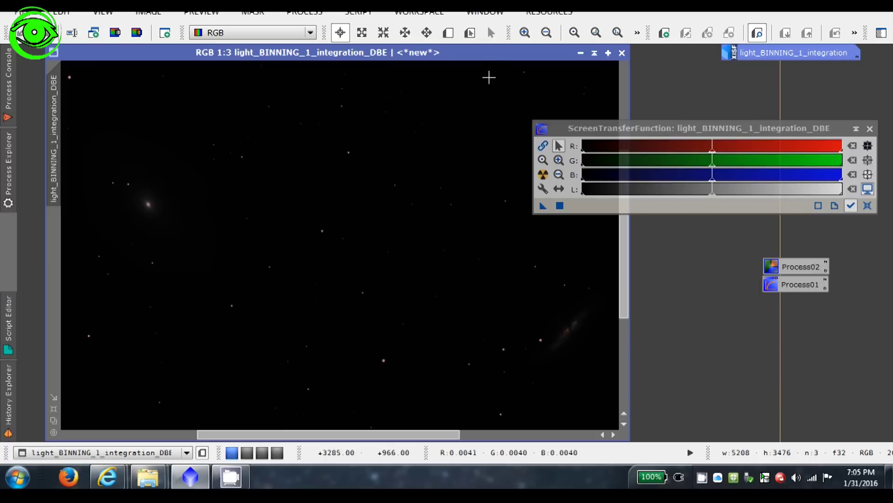
drag(479, 60, 450, 57)
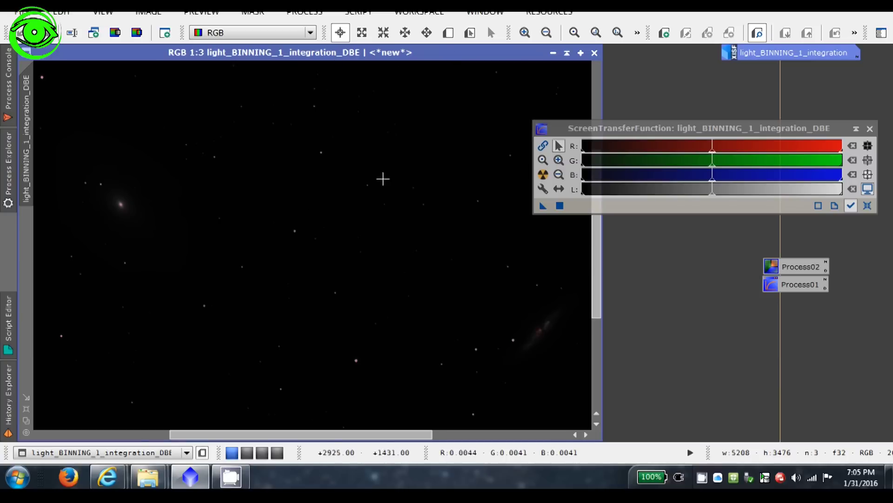
click(869, 130)
Step: Add a HistogramTransformation process icon to the workspace, open it, and choose light_BINNING_1_integration_DBE as its view
click(8, 179)
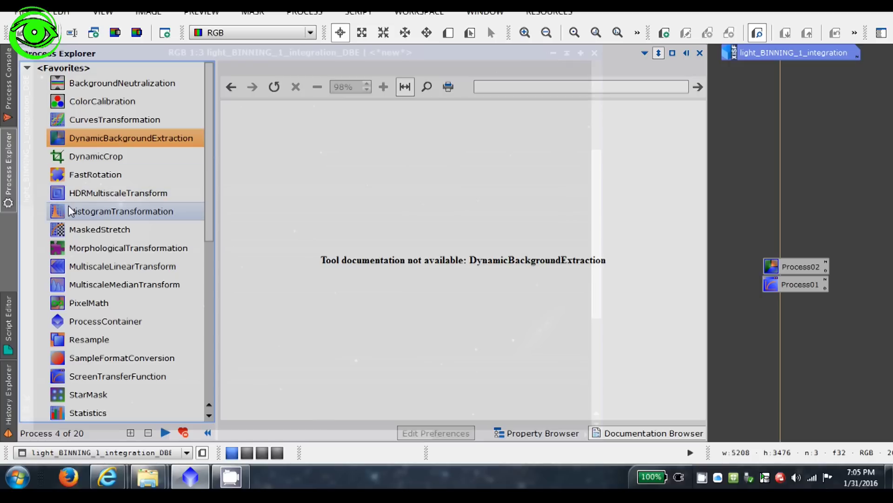
drag(84, 211, 771, 253)
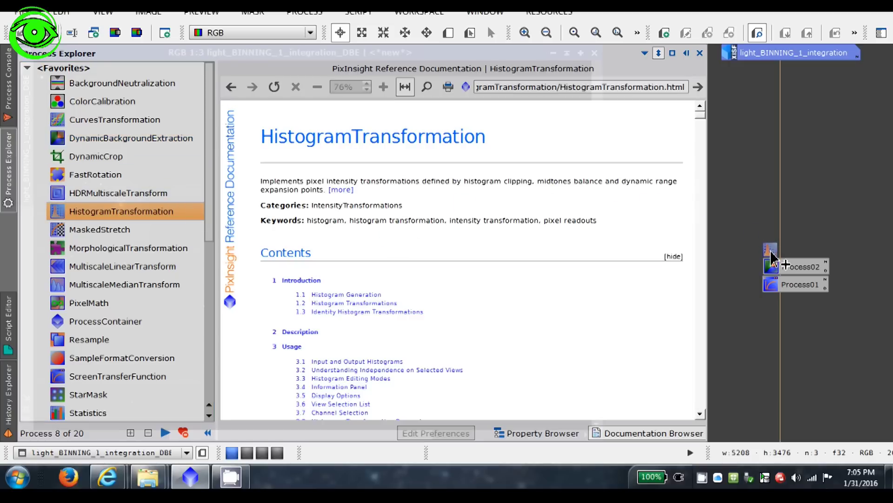
double_click(771, 252)
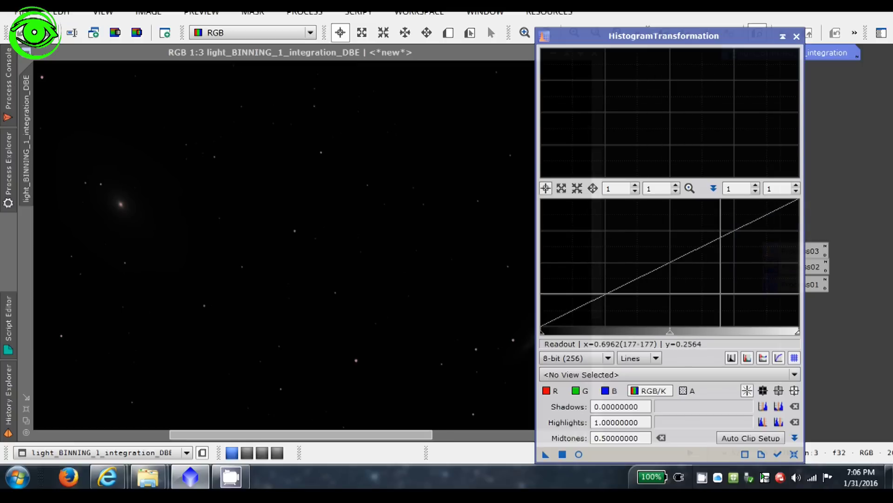
click(631, 375)
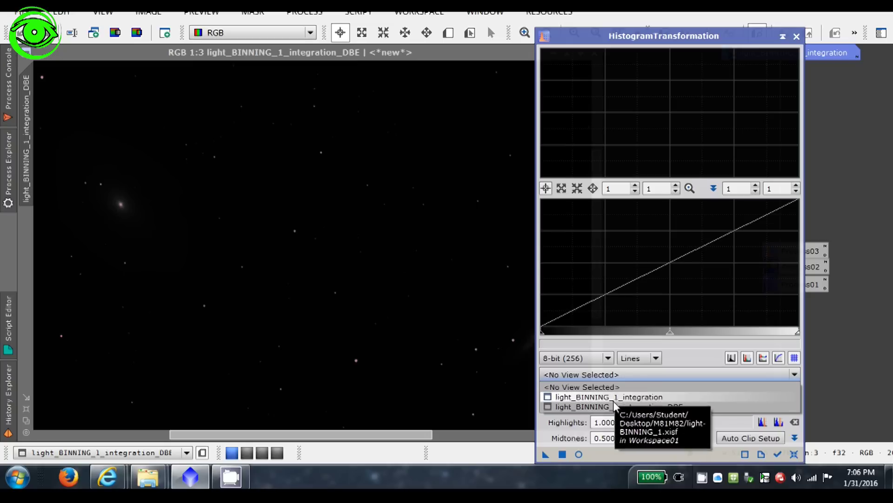
click(615, 407)
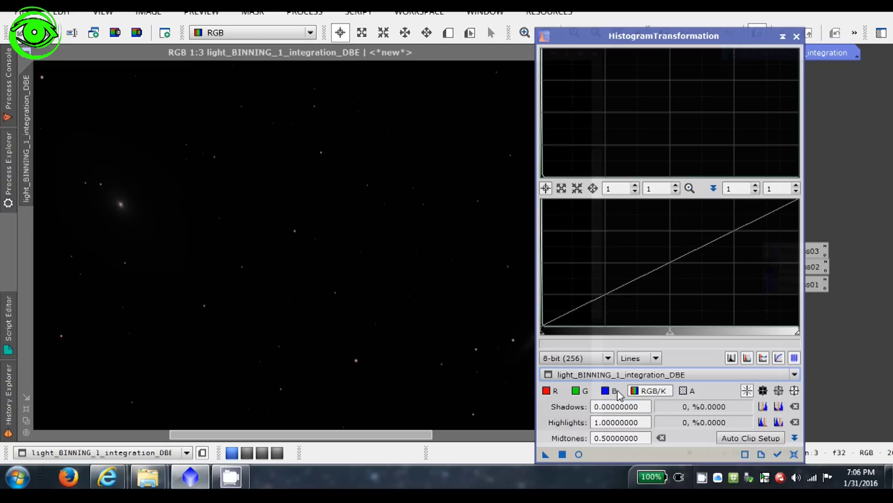
Step: Apply a first histogram stretch to the DBE image with midtones at about 0.0709, and fit the whole image in view
mouse_move(676, 376)
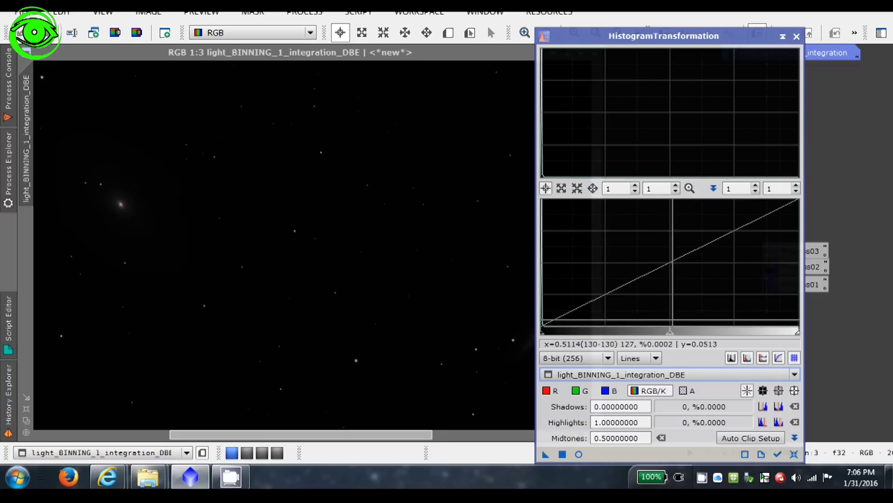
drag(674, 343, 551, 343)
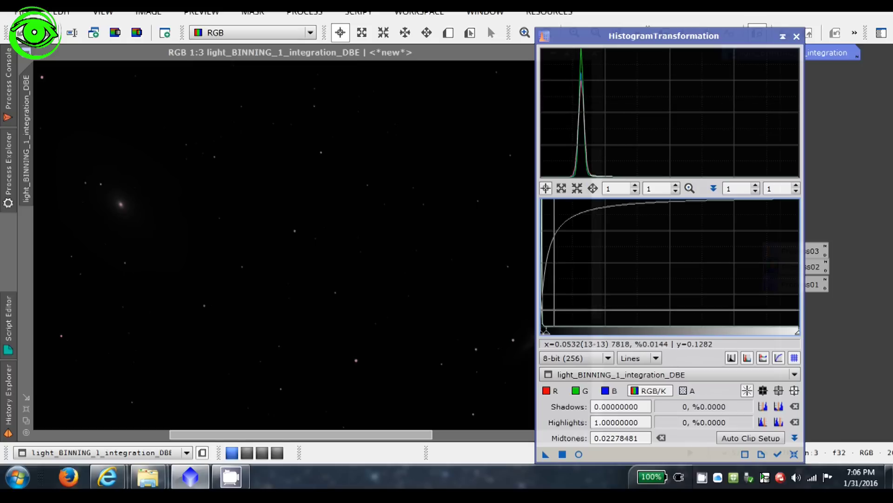
mouse_move(553, 343)
mouse_down()
mouse_move(608, 352)
mouse_move(547, 352)
mouse_move(586, 352)
mouse_move(561, 353)
mouse_up()
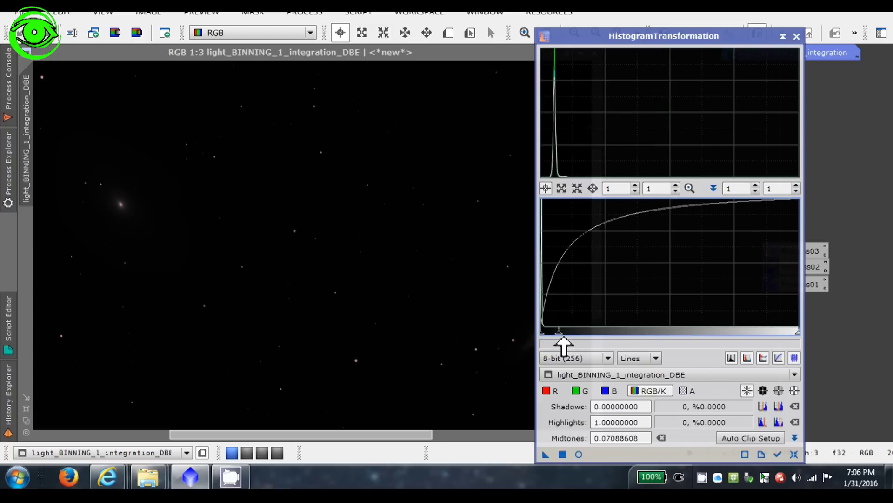
click(563, 454)
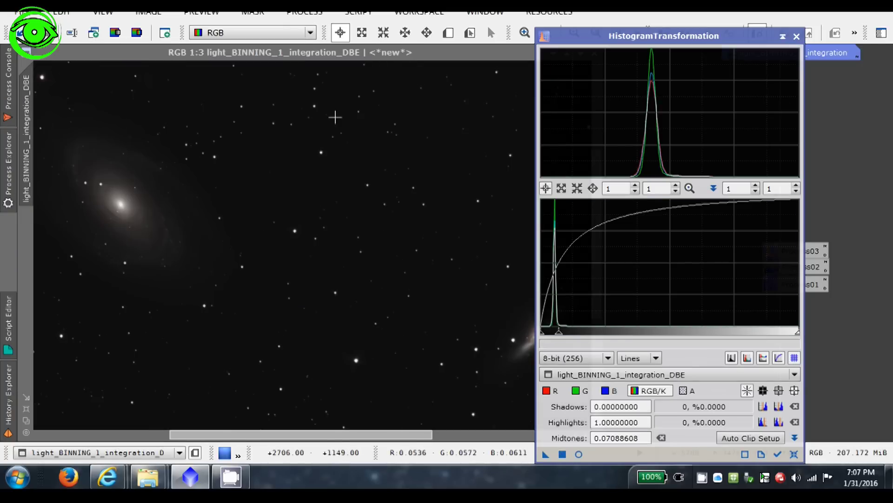
click(27, 410)
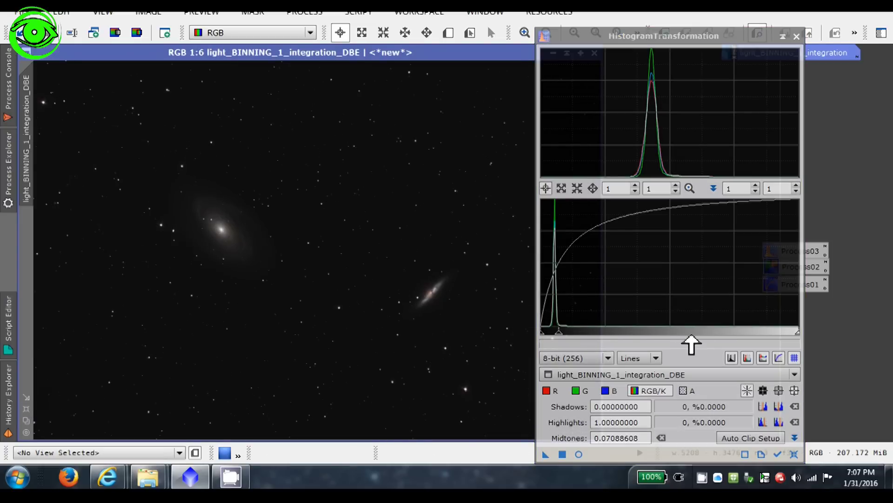
Step: Reset HistogramTransformation and apply a second stretch to the DBE image with midtones at about 0.2025
click(794, 454)
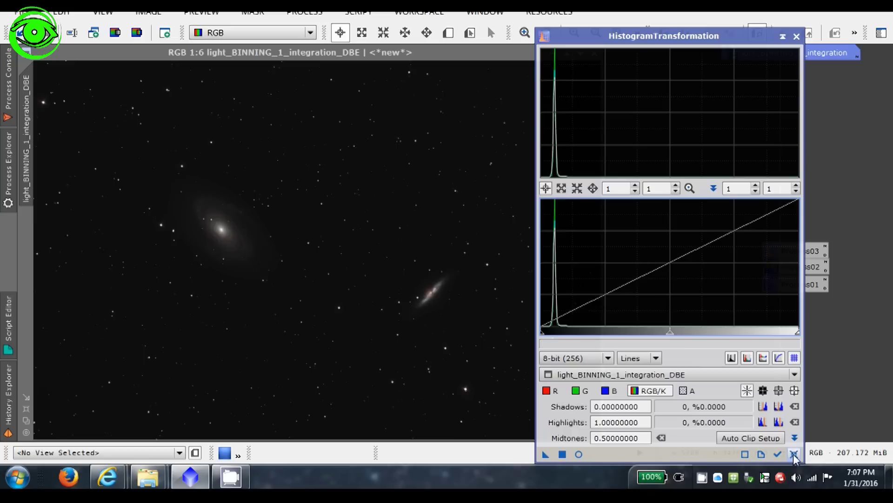
drag(670, 333, 599, 333)
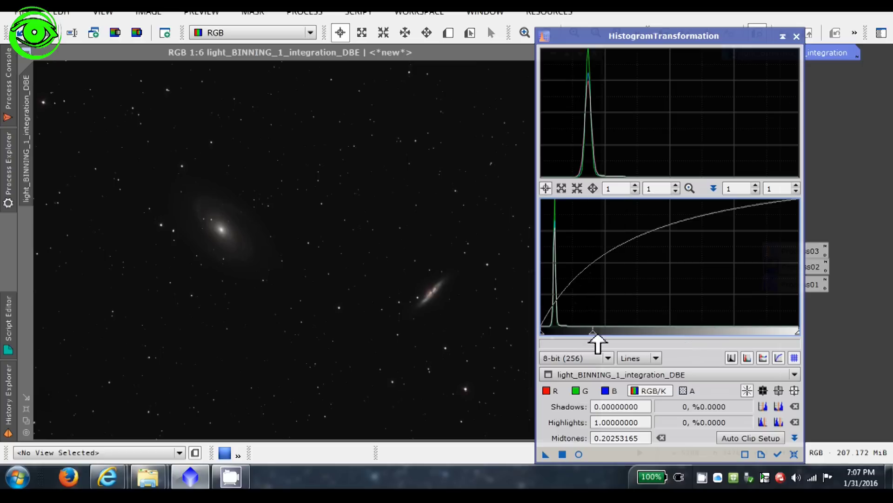
click(562, 454)
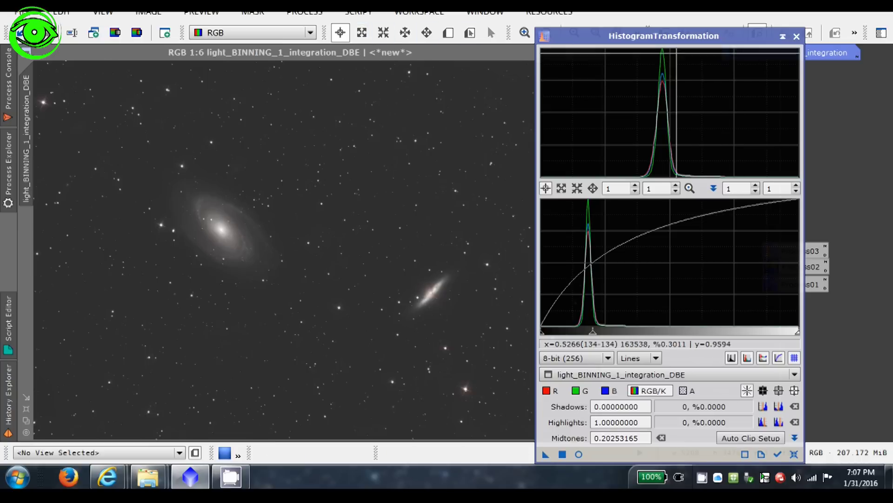
Step: Examine the stretched DBE image's stars and galaxies up close, with the HistogramTransformation dialog moved aside
click(525, 33)
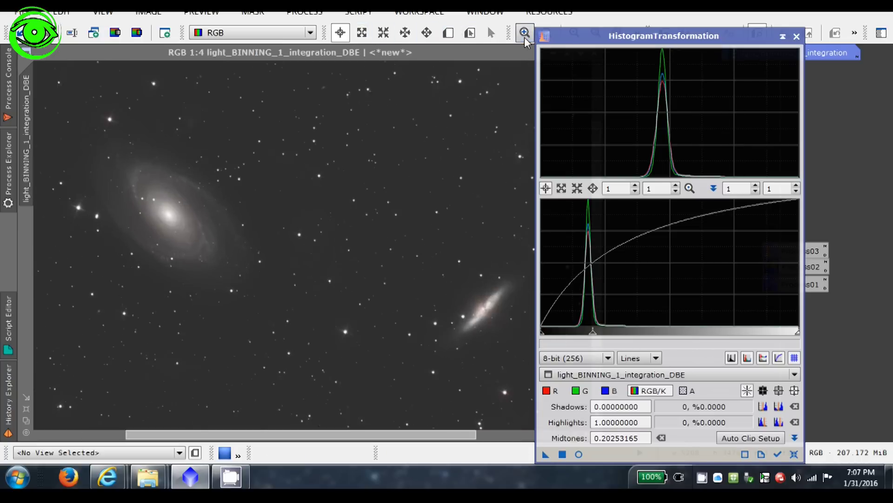
click(525, 33)
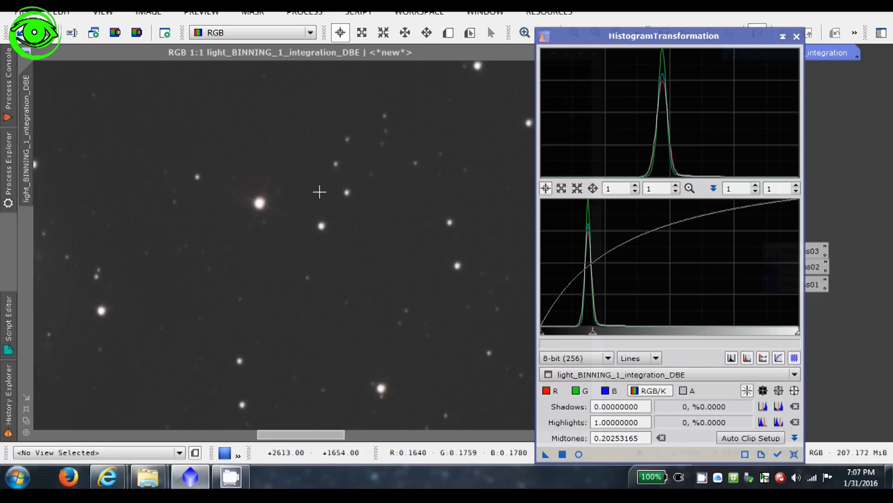
drag(591, 34, 697, 35)
drag(594, 238, 603, 150)
click(546, 33)
click(547, 33)
click(546, 32)
click(546, 32)
click(546, 32)
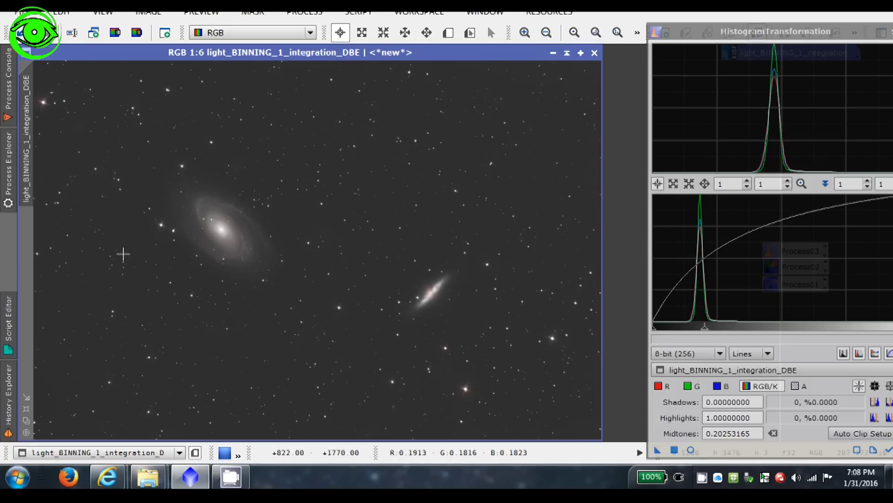
Step: Save the stretched DBE image as a TIFF file named "M81 M82 PI Background" in the M81M82 desktop folder
click(16, 12)
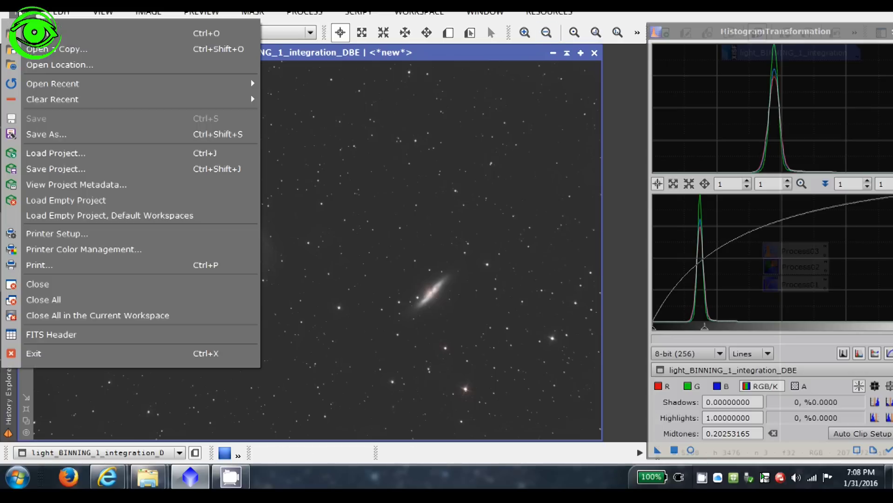
click(54, 134)
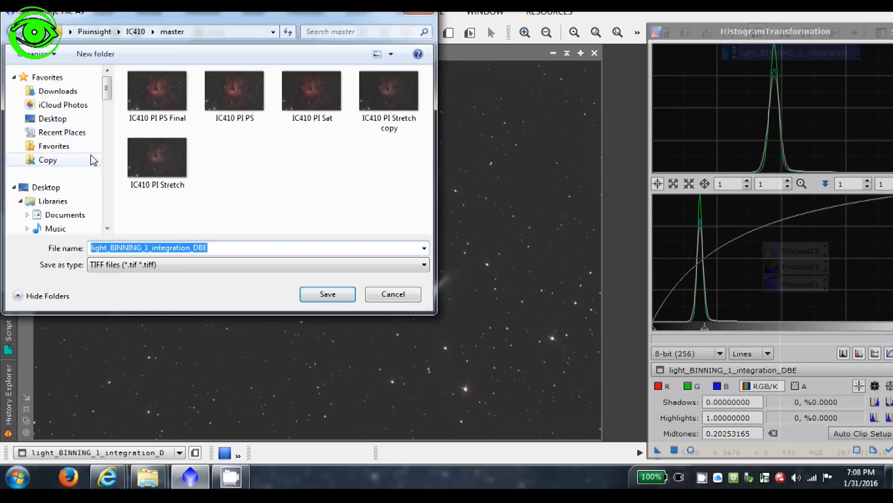
mouse_move(107, 87)
mouse_down()
mouse_move(114, 205)
mouse_move(115, 150)
mouse_move(95, 105)
mouse_move(110, 89)
mouse_up()
click(46, 188)
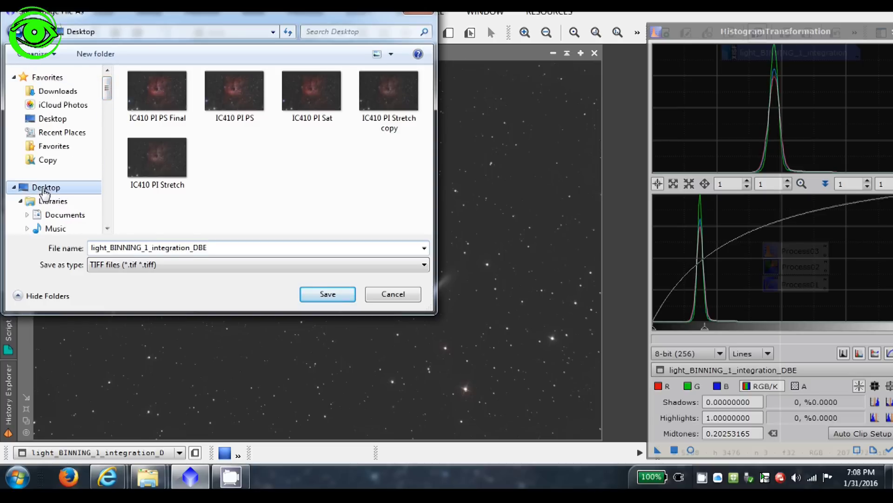
drag(430, 75, 440, 168)
double_click(186, 134)
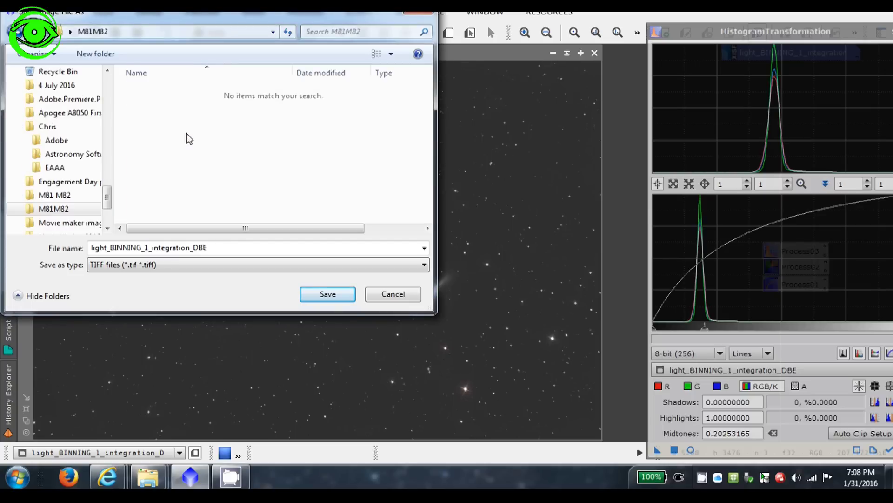
double_click(249, 248)
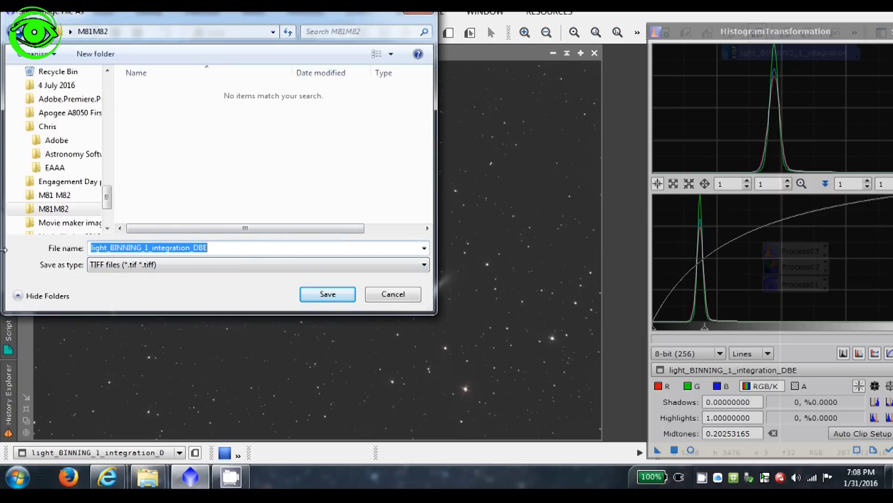
text(M81 M82 PI Background)
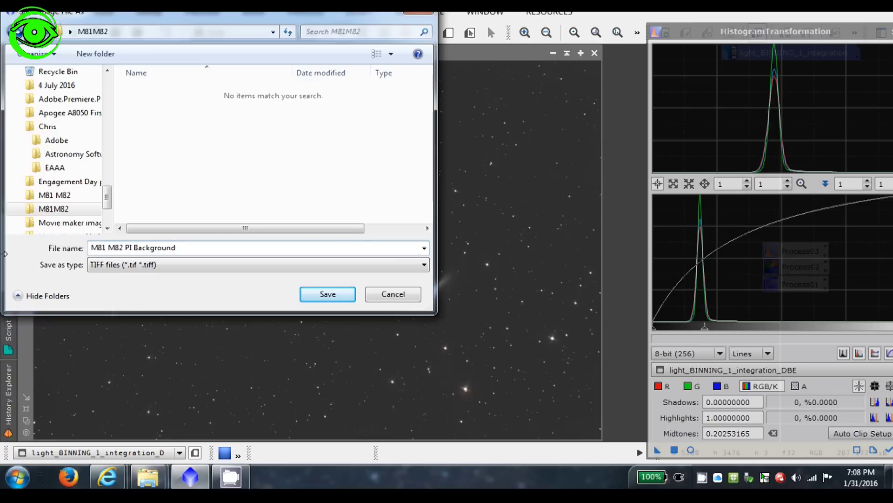
click(326, 293)
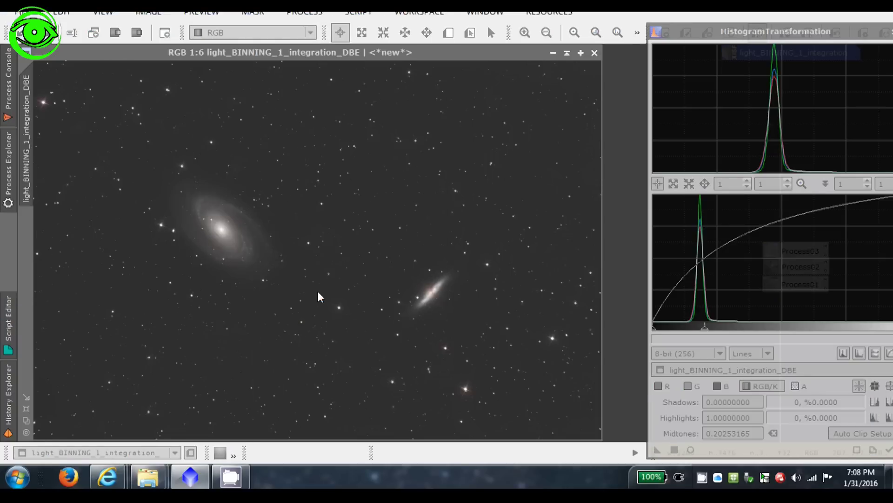
Step: Complete the TIFF export with the ICC profile and associated alpha channel options turned off
click(564, 267)
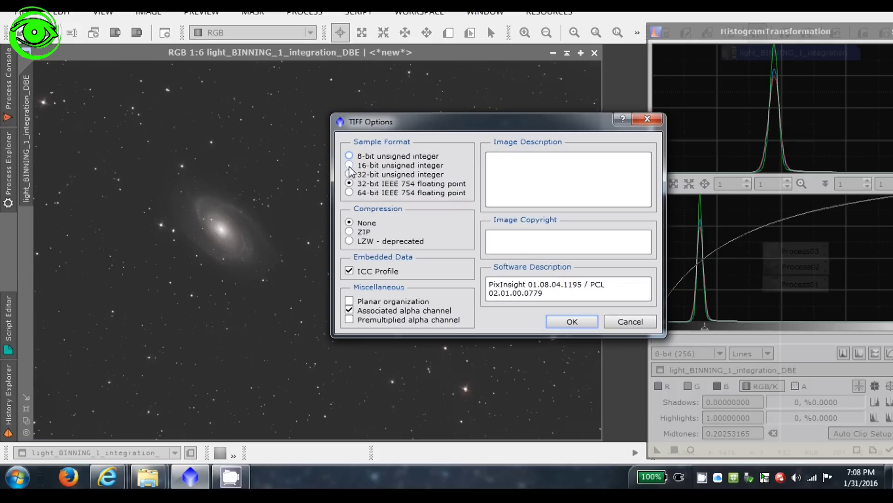
click(349, 271)
click(350, 310)
click(567, 323)
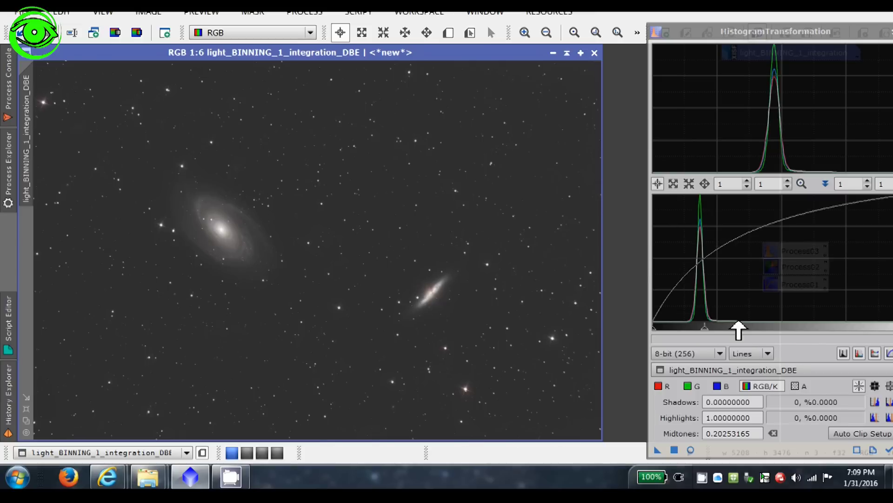
Step: Reset HistogramTransformation and set midtones to about 0.3398 and shadows to about 0.0886, just short of the histogram peak
drag(718, 32, 645, 31)
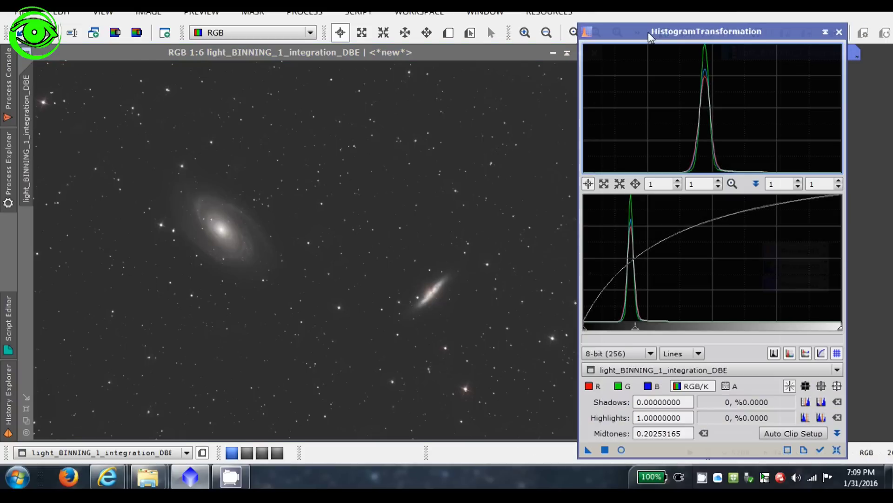
click(841, 452)
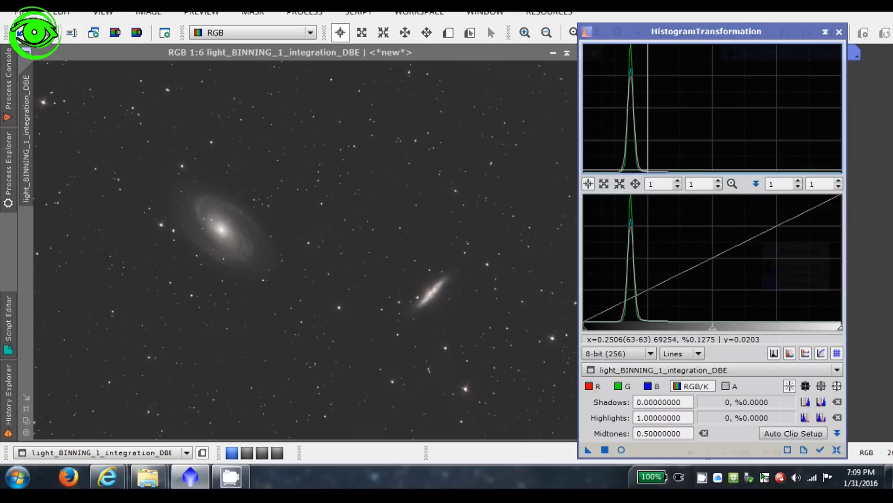
drag(716, 328, 673, 328)
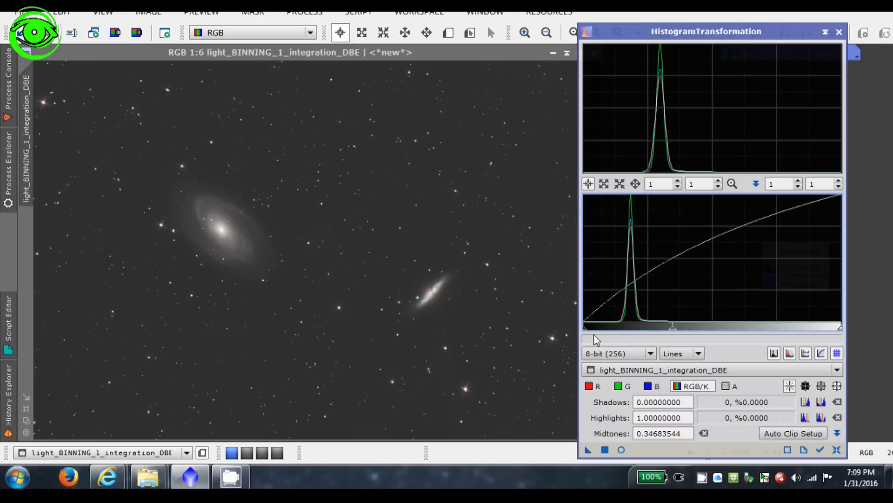
drag(586, 328, 609, 328)
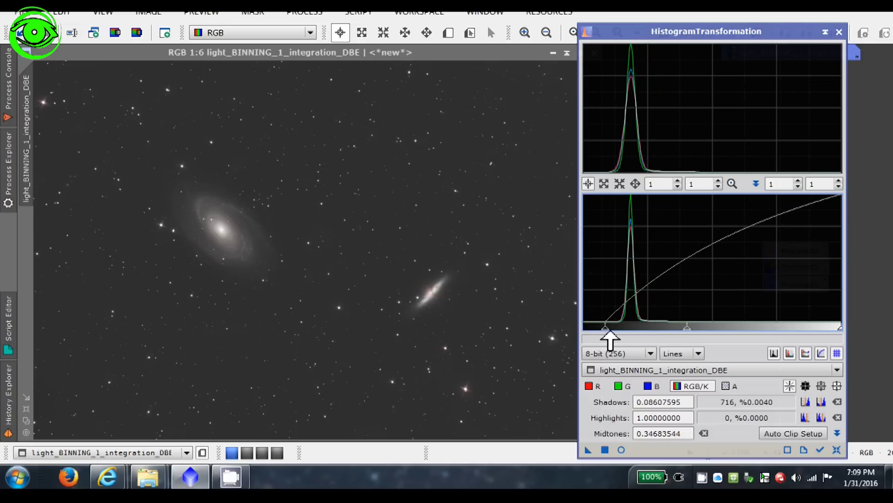
drag(610, 331, 609, 331)
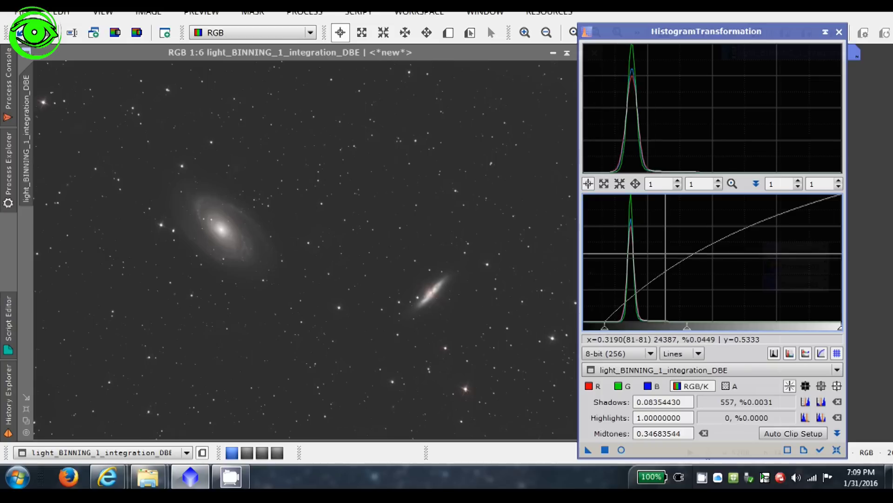
drag(692, 330, 689, 331)
drag(604, 331, 610, 331)
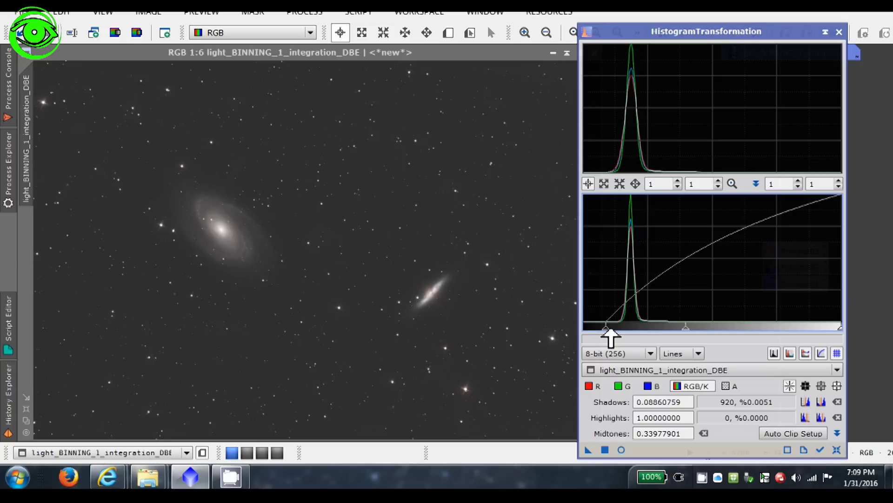
Step: Preview the pending HistogramTransformation settings in real time and compare them with the current DBE image
click(622, 450)
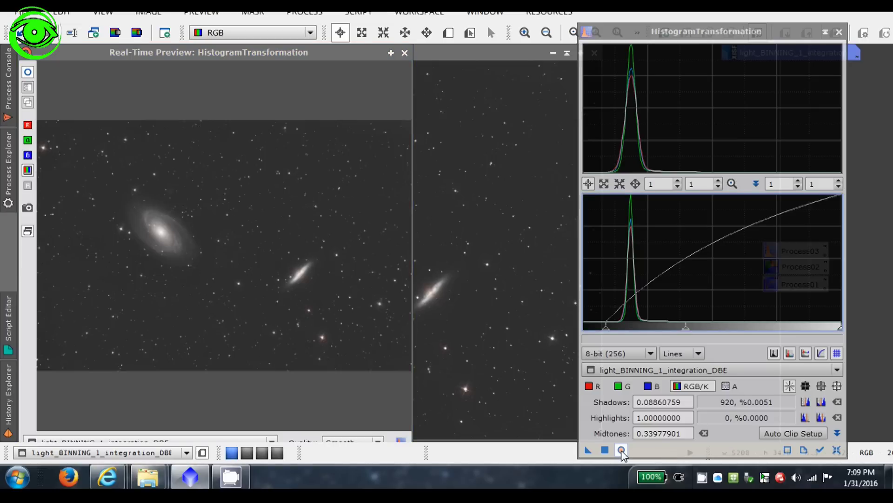
click(622, 450)
click(622, 450)
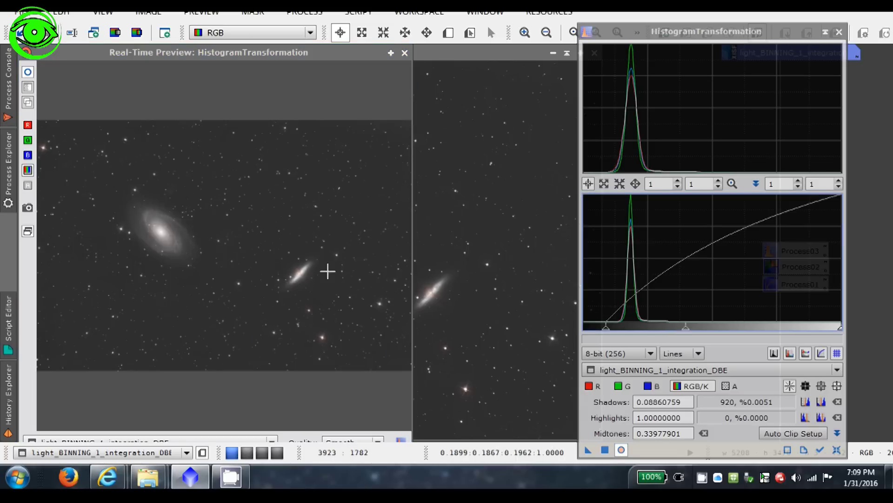
Step: Set the HistogramTransformation midtones to about 0.3417, close the real-time preview, and apply the stretch to the DBE image
mouse_move(692, 334)
mouse_down()
mouse_move(736, 334)
mouse_move(637, 332)
mouse_move(691, 334)
mouse_up()
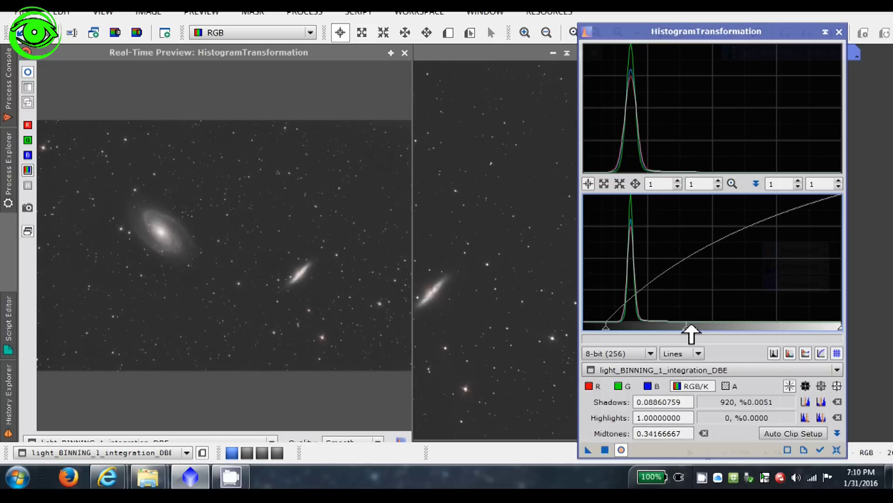
click(403, 54)
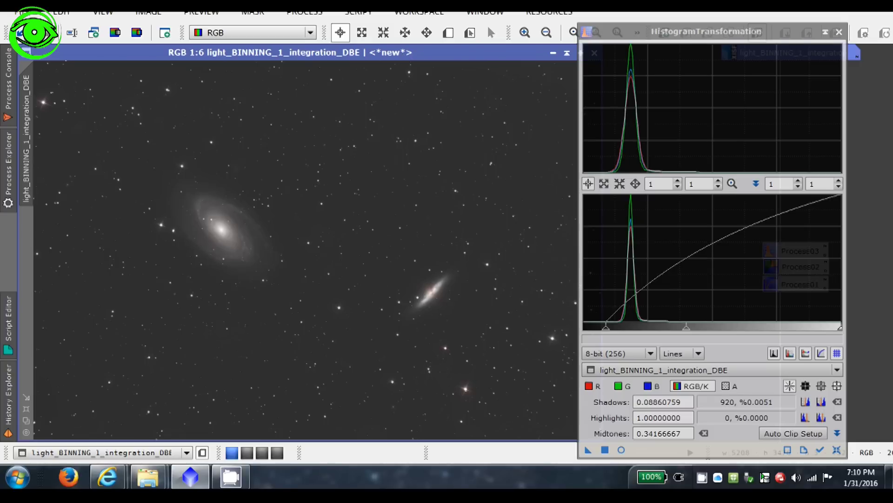
click(604, 450)
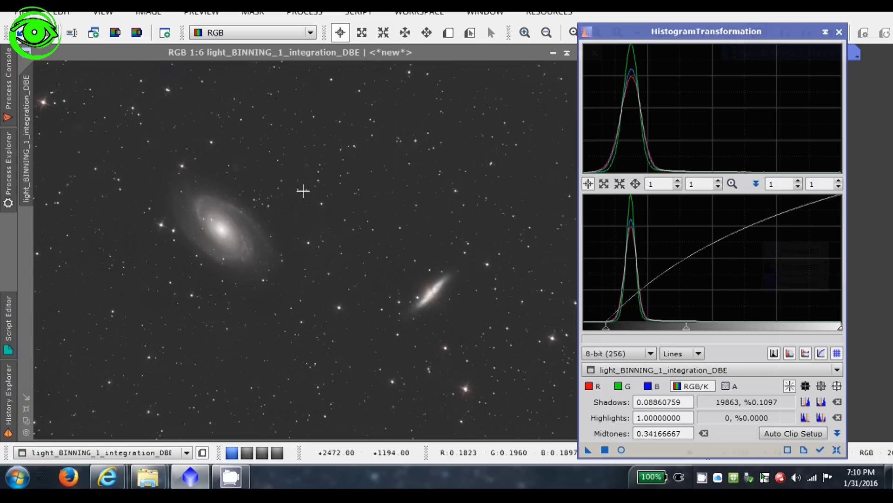
Step: Examine the background, stars and M81 in the stretched DBE image at 1:1 and 1:2 zoom, then the whole frame
click(525, 32)
click(524, 32)
click(525, 32)
click(524, 33)
click(525, 33)
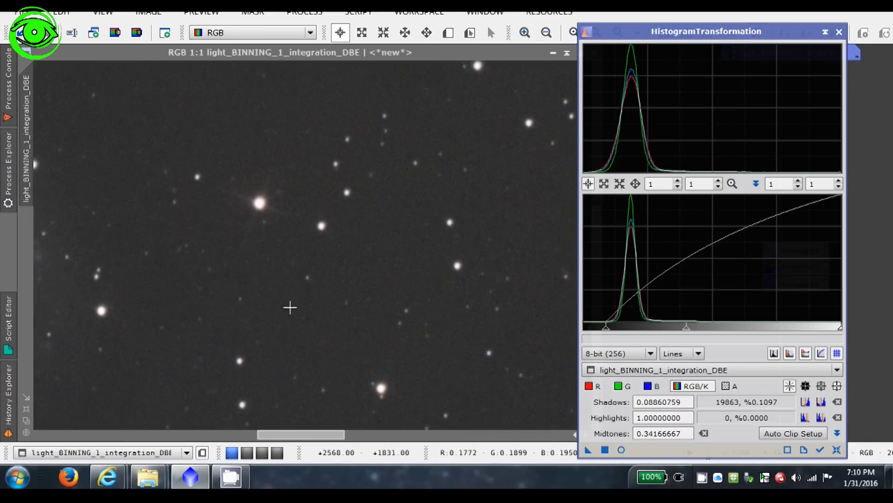
drag(315, 437, 236, 421)
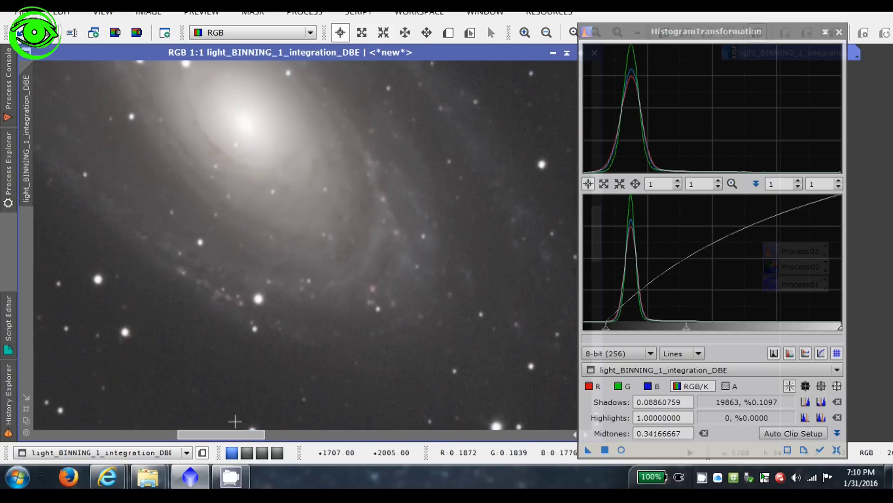
click(546, 34)
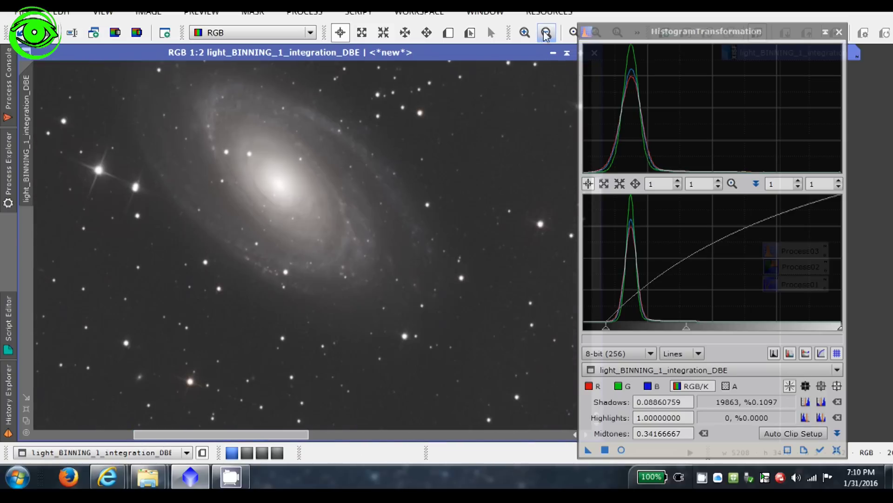
drag(266, 434, 358, 454)
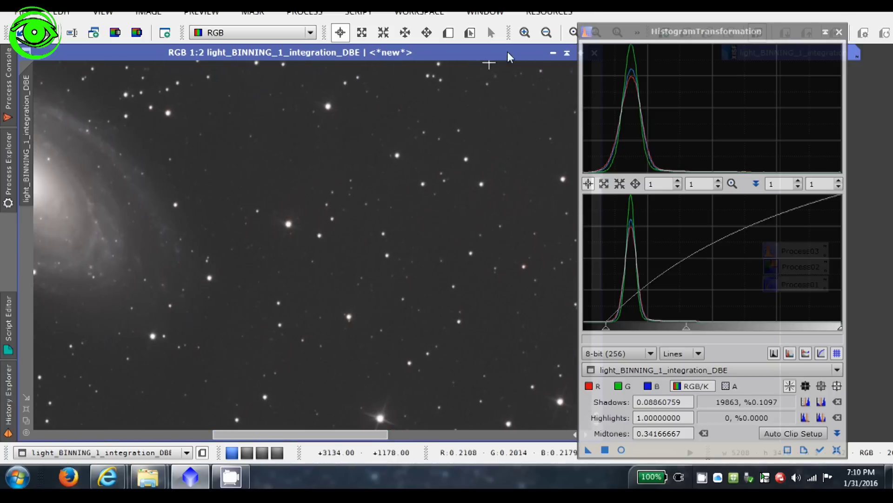
click(547, 34)
click(545, 37)
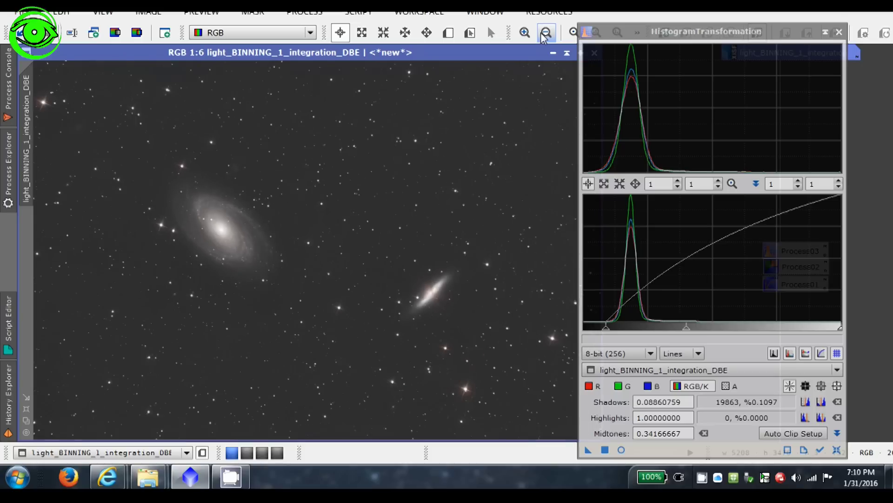
click(545, 37)
click(526, 33)
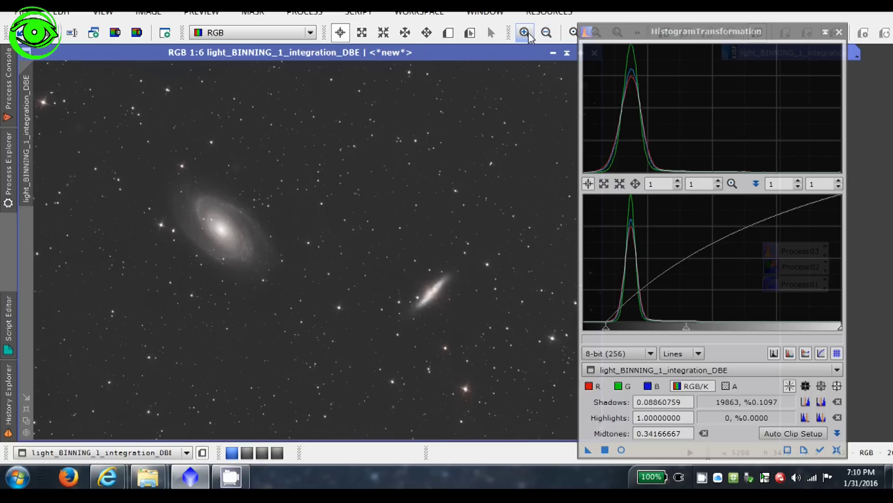
Step: Reset HistogramTransformation, apply a milder stretch with midtones about 0.4354 and shadows about 0.0380, and close the tool
click(837, 449)
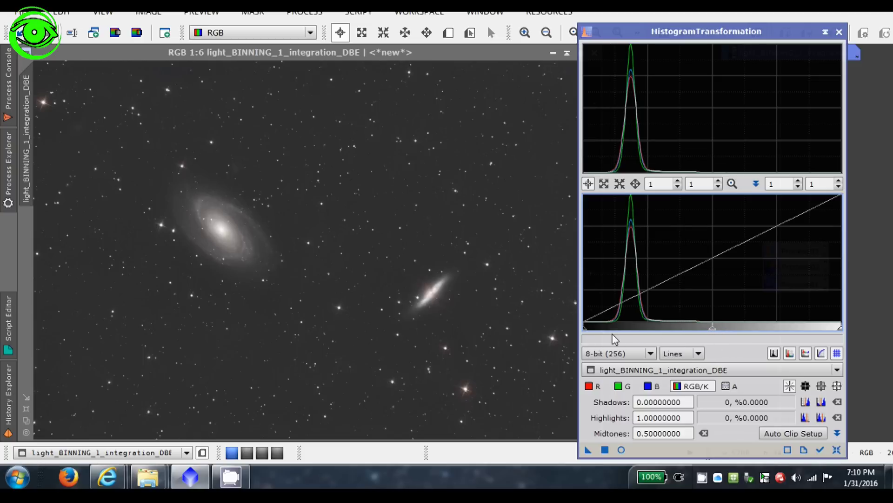
drag(719, 329, 701, 329)
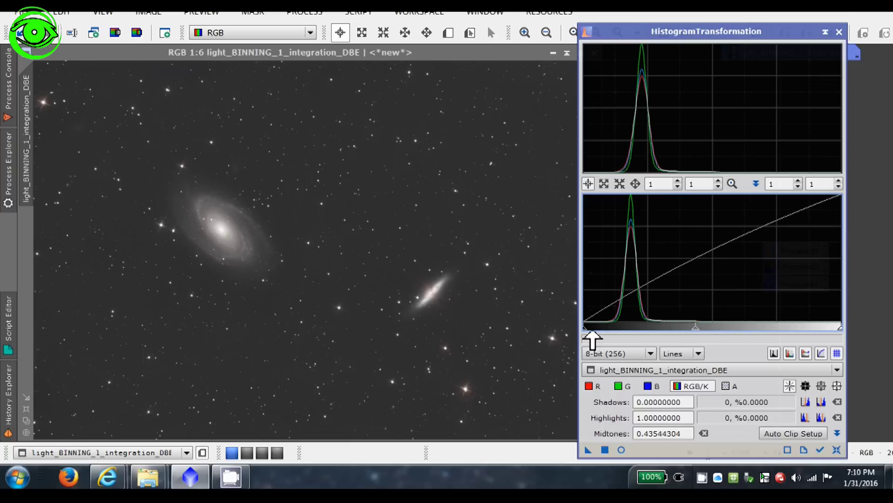
drag(586, 329, 598, 329)
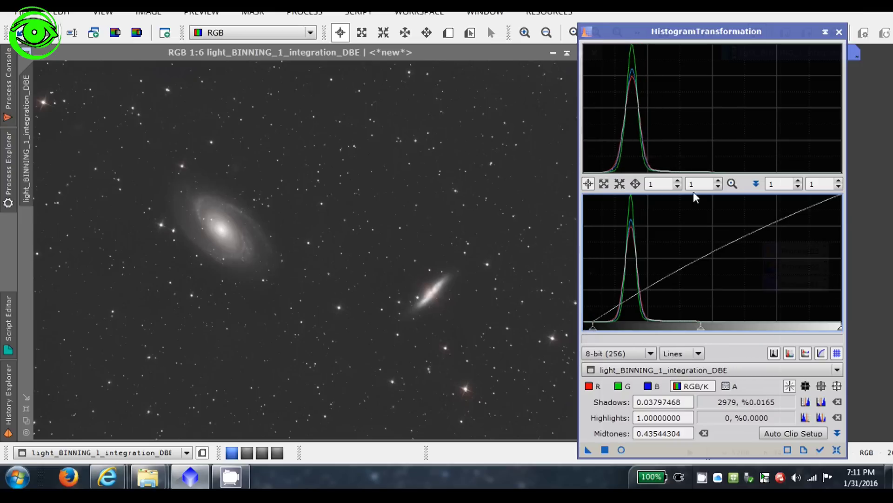
click(605, 450)
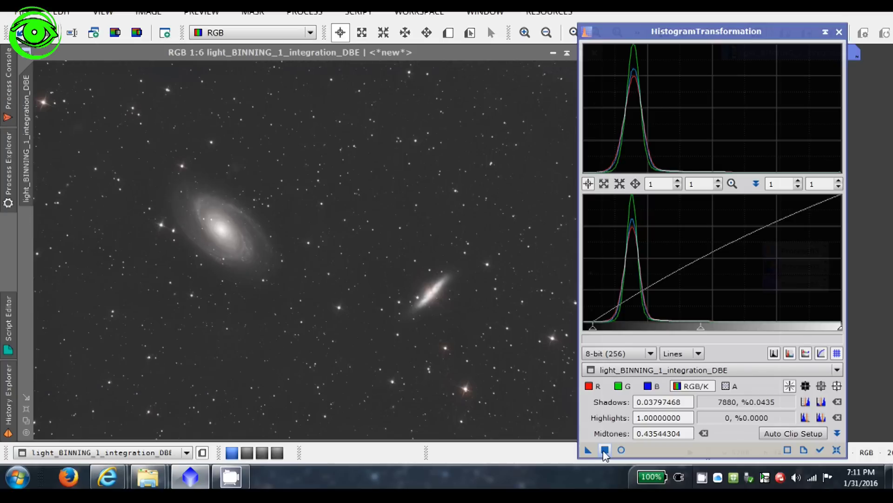
click(840, 32)
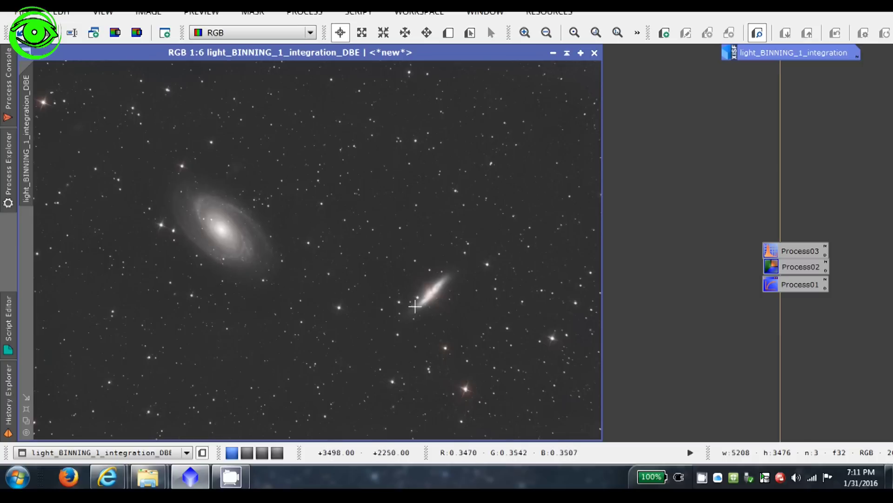
Step: Place an HDRMultiscaleTransform process icon on the workspace directly above the existing process icons
click(525, 32)
click(525, 32)
click(525, 32)
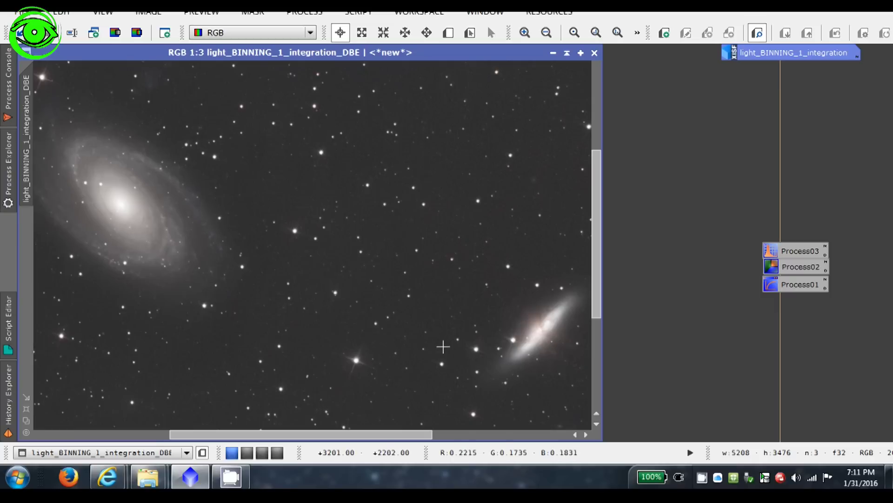
drag(323, 439, 258, 440)
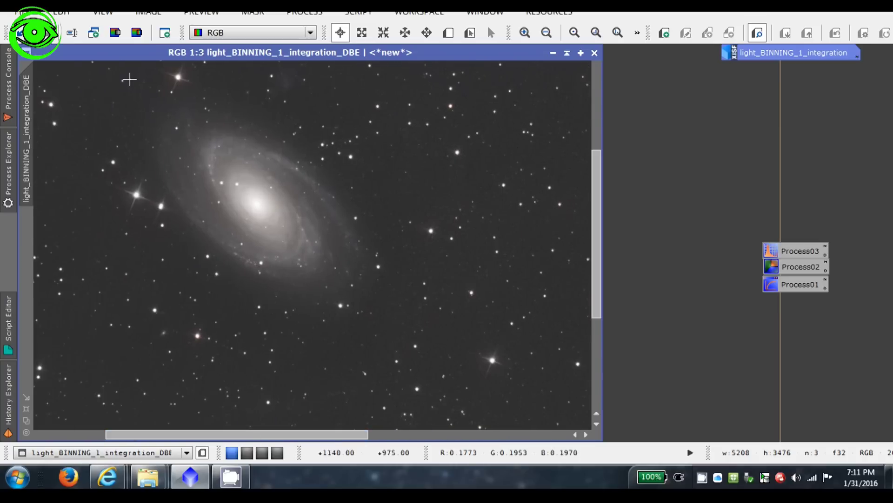
click(9, 168)
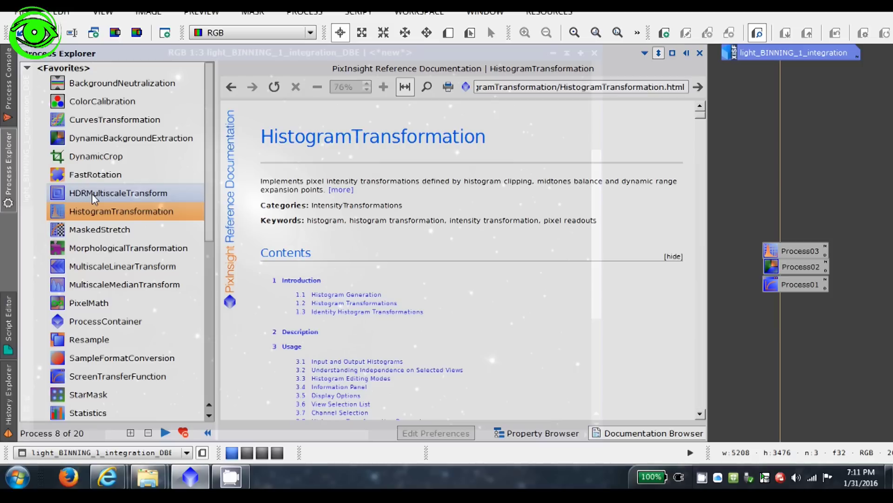
drag(92, 194, 771, 239)
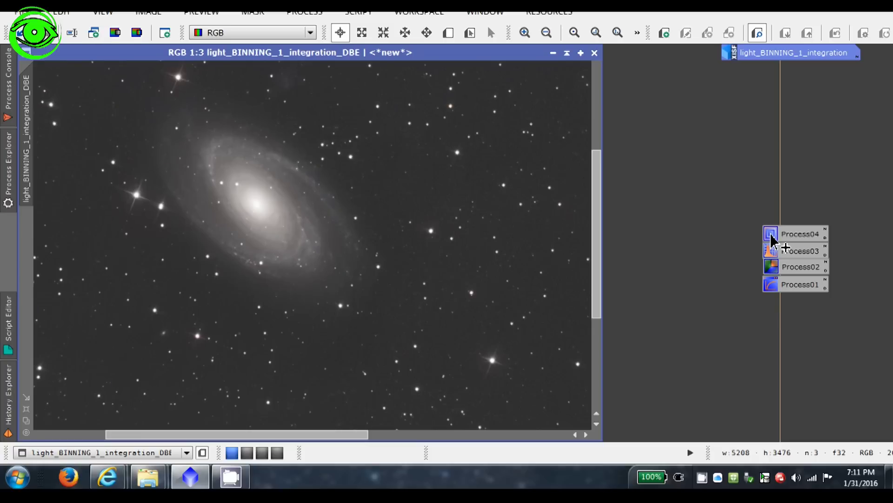
Step: Create a preview of about 1596 × 1448 pixels around M81, with the galaxy roughly centred
click(547, 32)
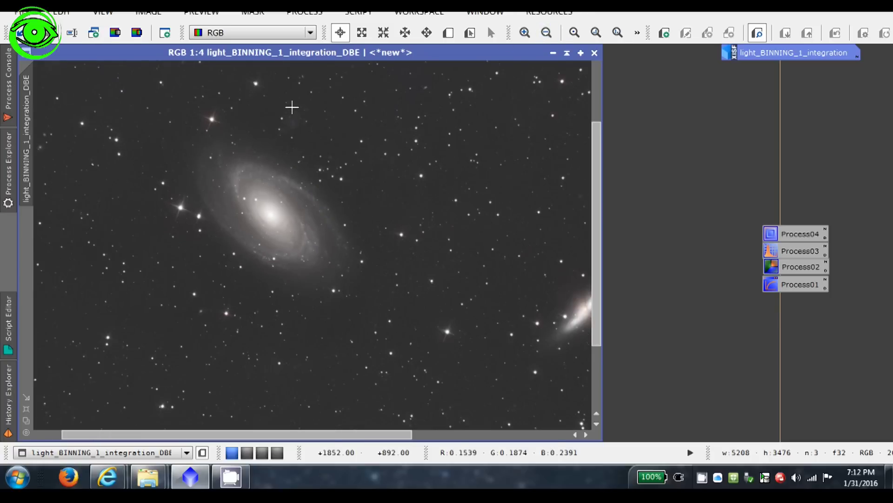
key(alt+n)
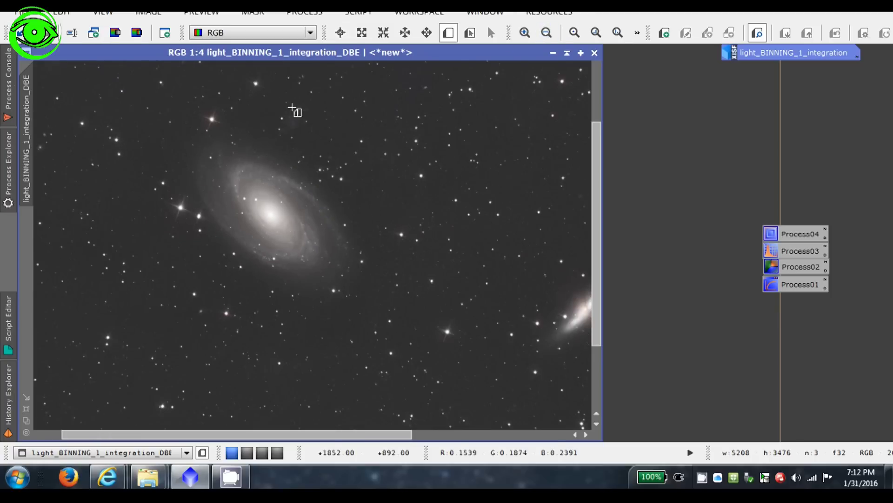
drag(165, 78, 432, 320)
drag(336, 191, 316, 205)
Step: Create a second preview of about 1276 × 1192 pixels around M82
drag(338, 434, 462, 445)
key(alt+n)
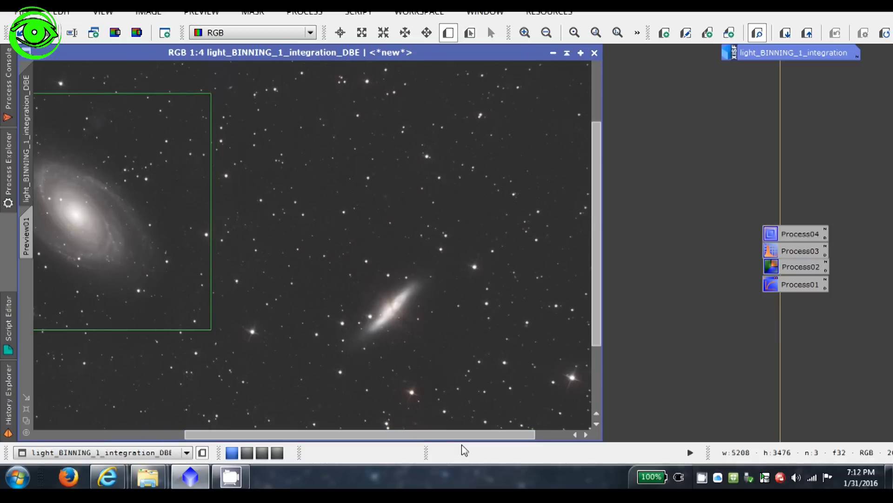
drag(290, 195, 498, 389)
drag(425, 266, 418, 280)
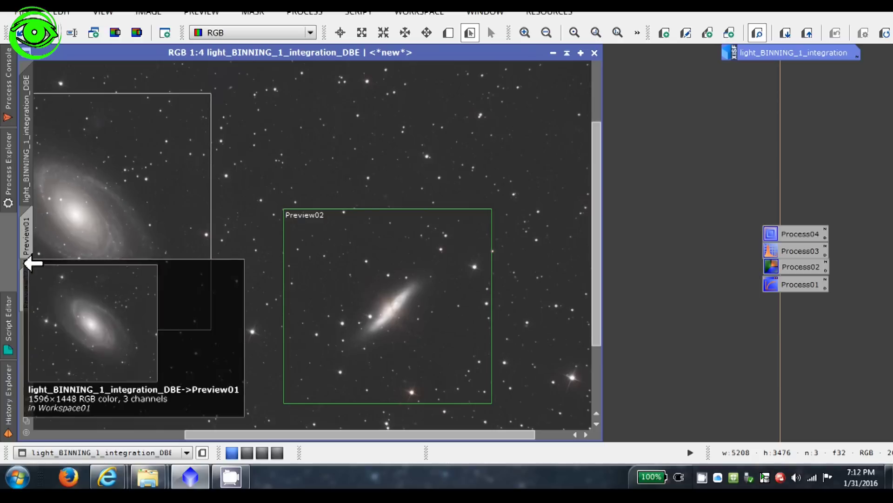
Step: Inspect the M81 and M82 previews at 1:2 zoom and return to the M81 preview
click(27, 242)
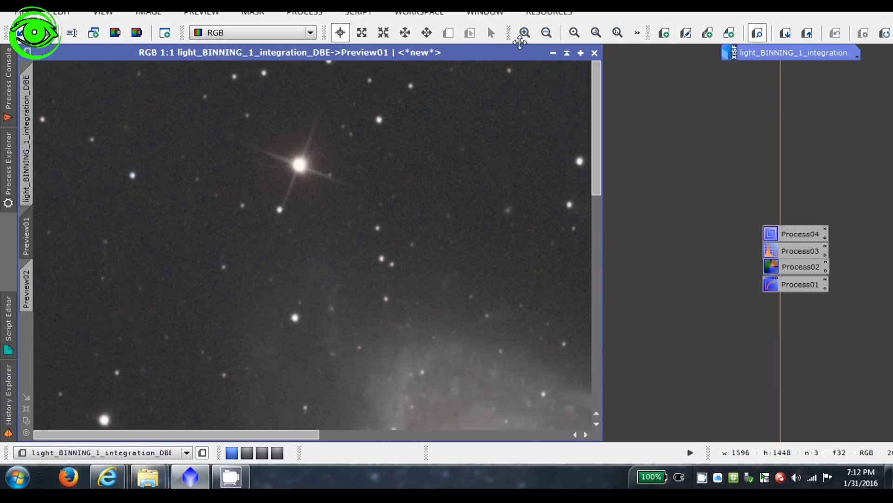
click(547, 32)
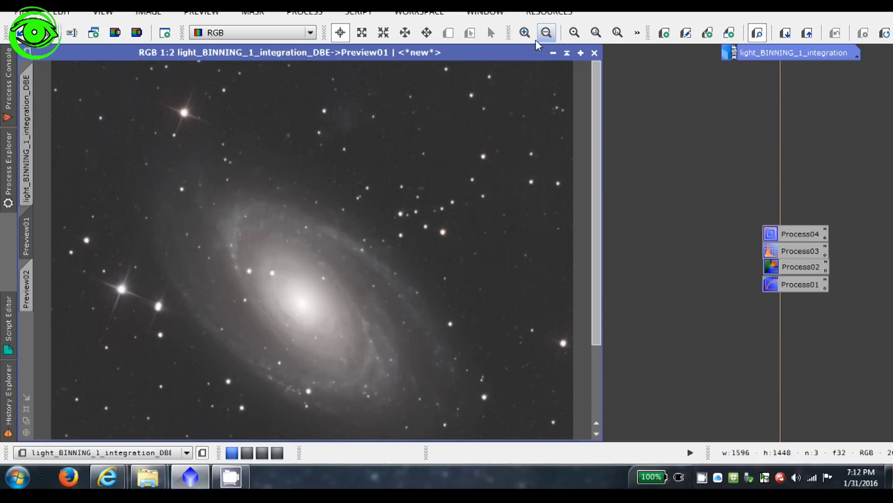
click(28, 292)
click(547, 33)
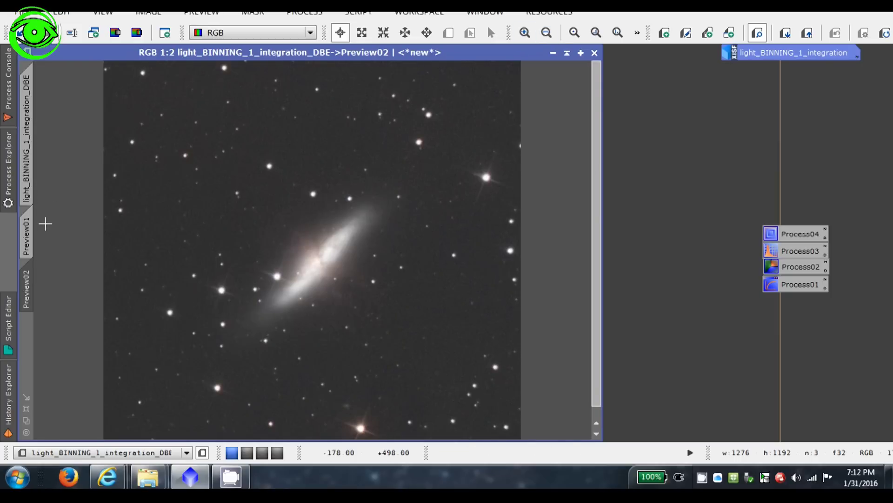
mouse_move(29, 238)
click(28, 238)
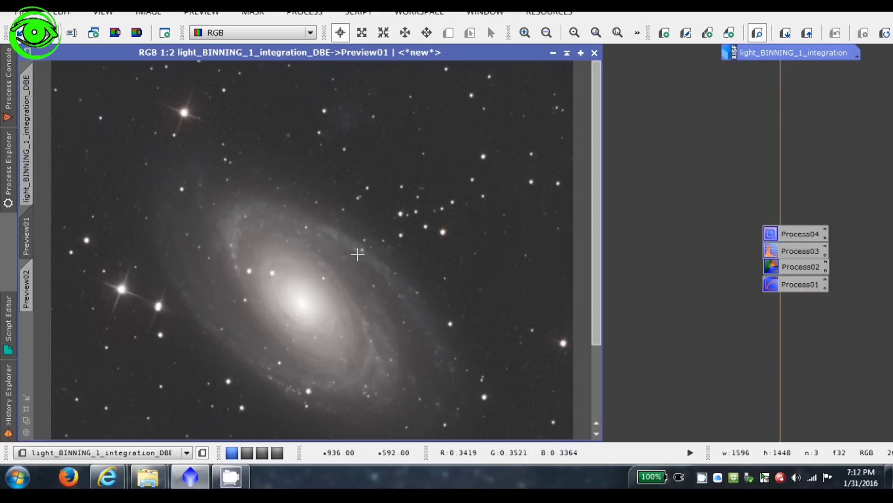
Step: Open HDRMultiscaleTransform from its process icon, enable Deringing, and review the deringing settings
double_click(785, 234)
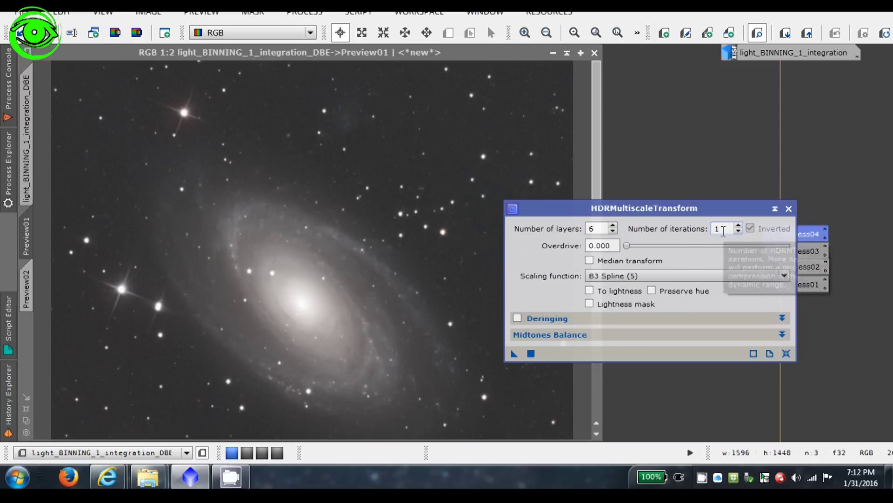
click(517, 318)
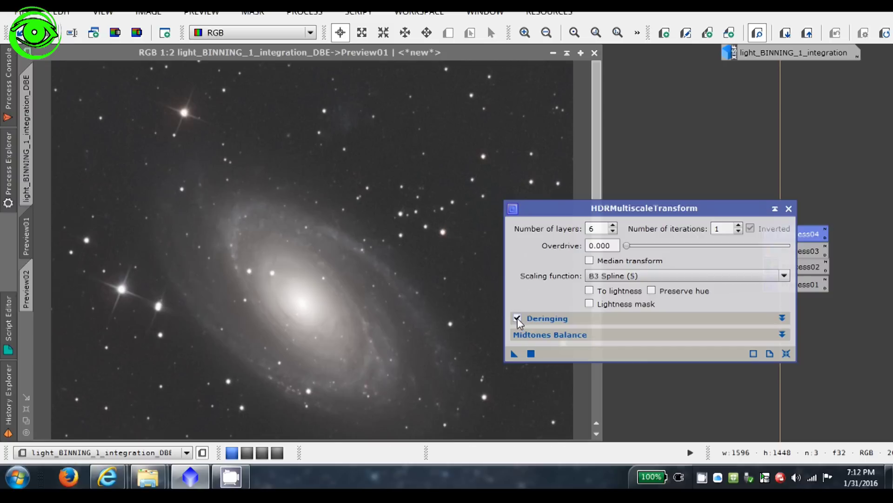
click(784, 318)
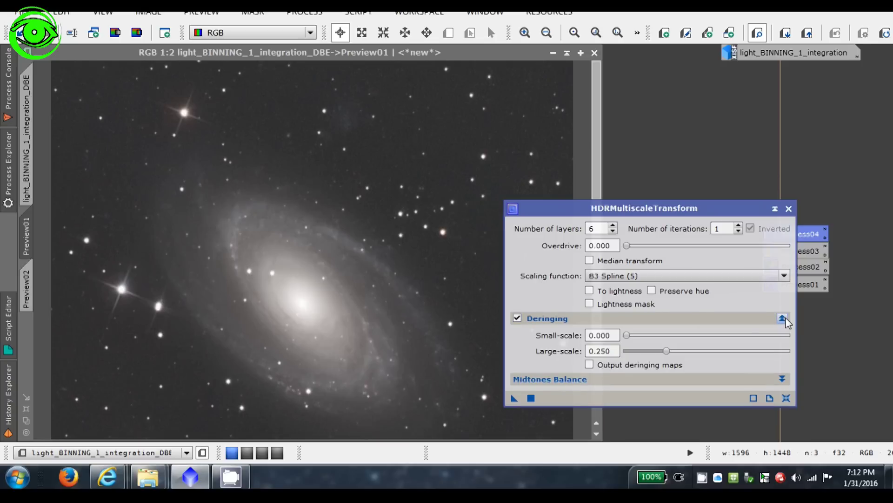
click(783, 319)
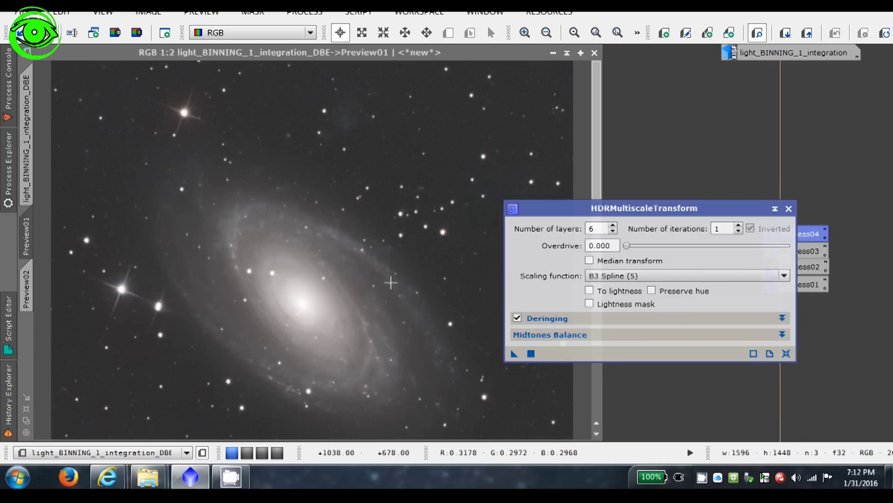
Step: Apply HDRMultiscaleTransform with 6 layers, 1 iteration and Deringing to the M81 preview
click(32, 148)
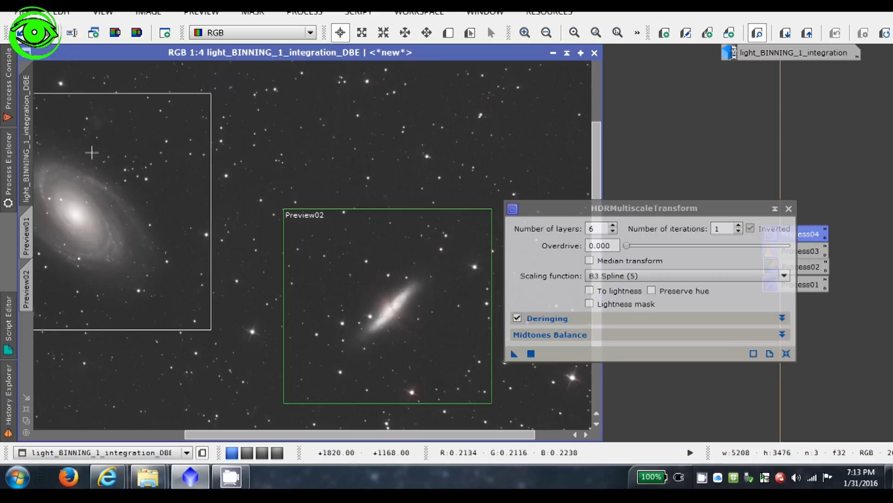
click(28, 236)
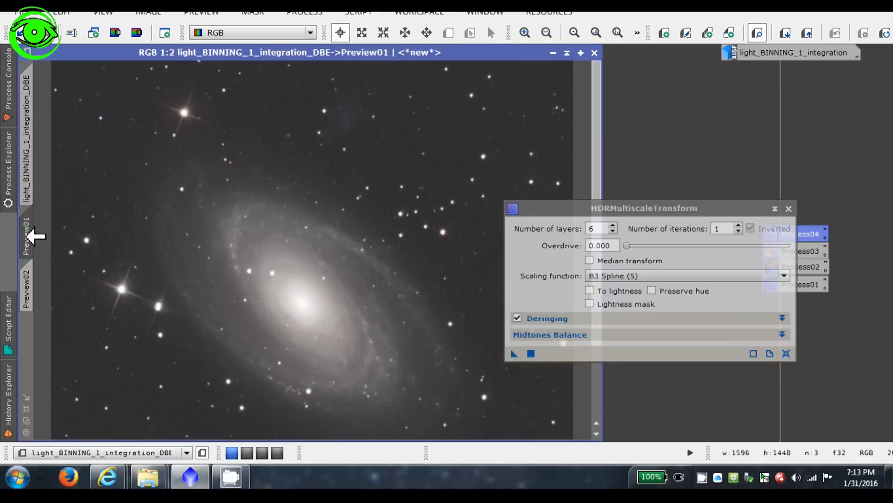
click(530, 353)
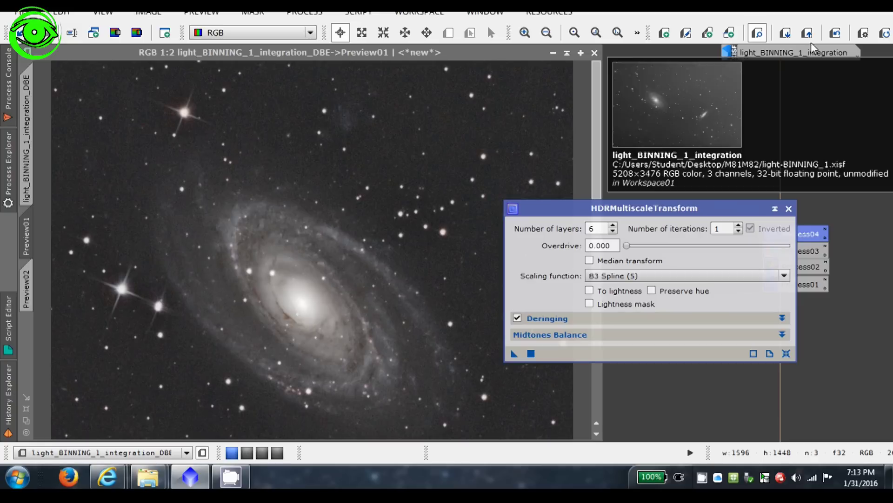
Step: Compare the M81 preview before and after HDRMultiscaleTransform by repeatedly undoing and redoing the process
click(836, 33)
click(836, 36)
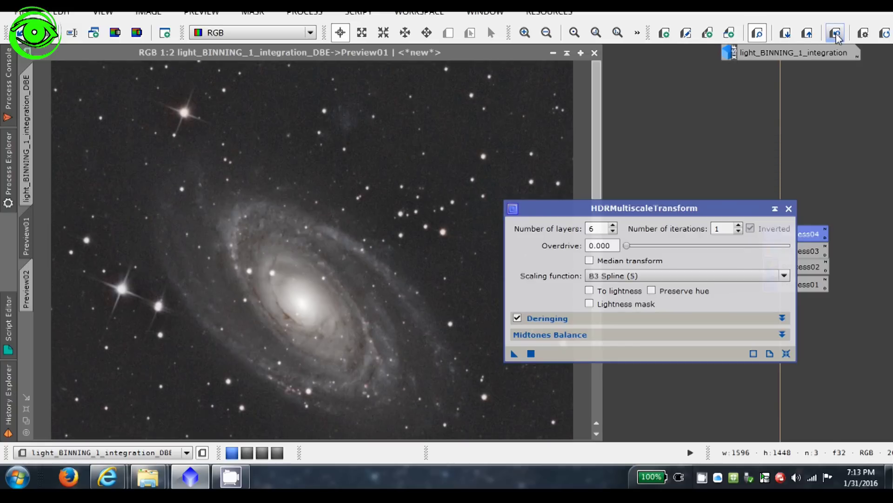
click(836, 34)
click(836, 34)
click(836, 34)
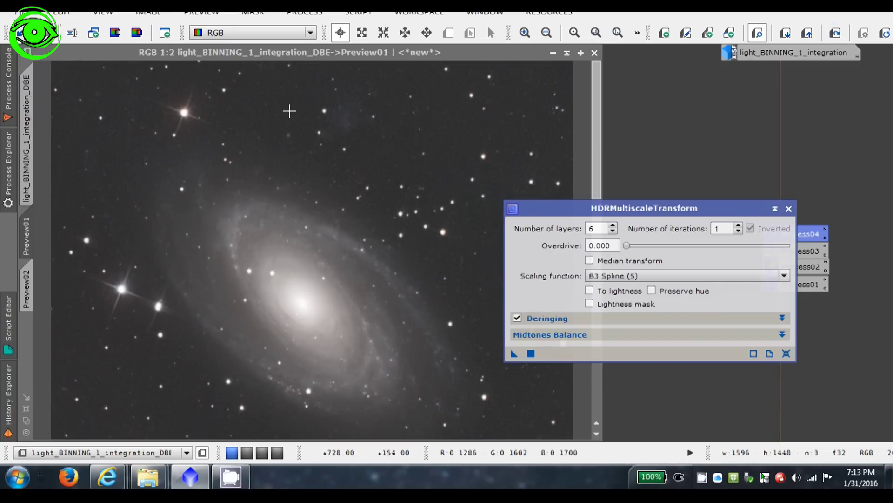
Step: Extract the lightness component from the full M81/M82 image and apply it to that image as a mask
click(38, 120)
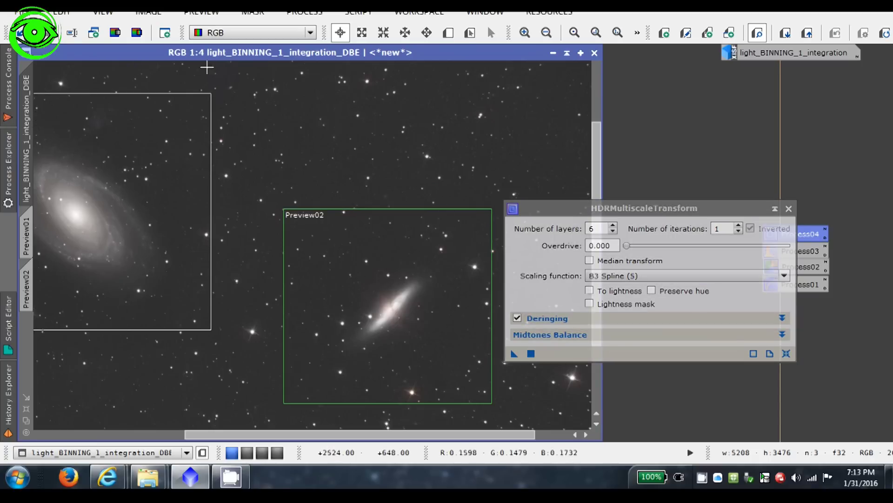
click(116, 35)
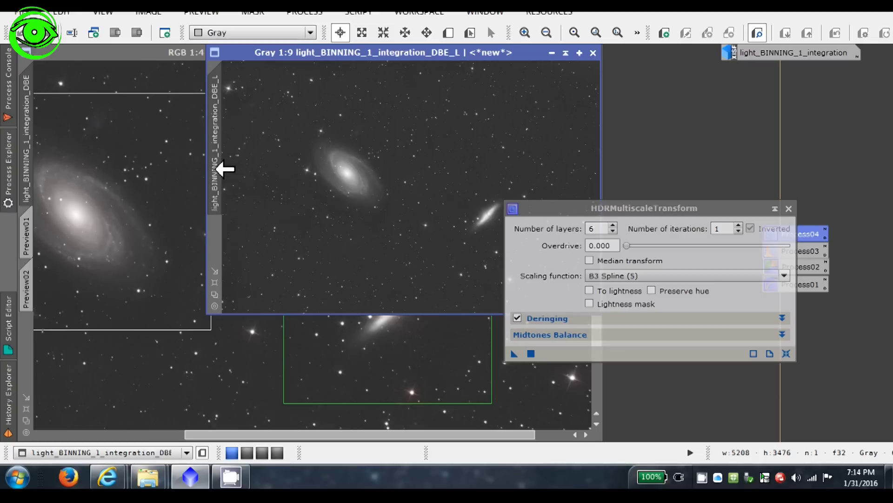
drag(219, 168, 28, 372)
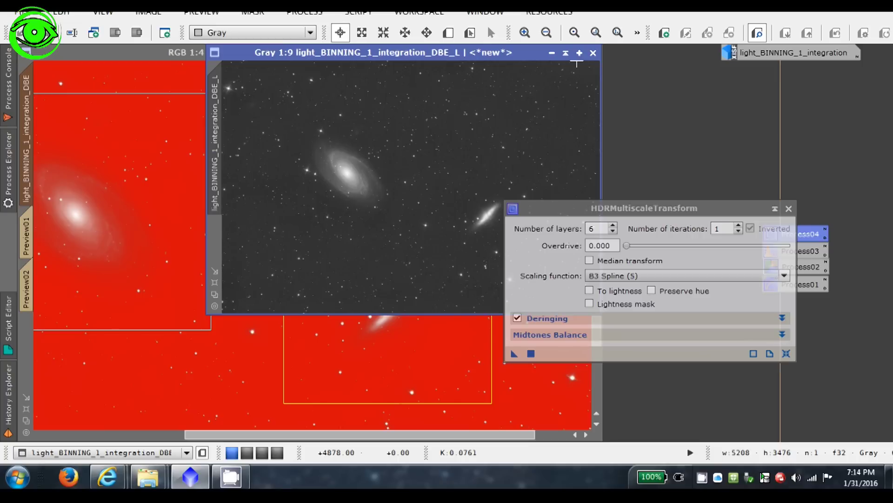
Step: Minimize the extracted lightness image and hide the mask overlay on the full M81/M82 image
click(550, 54)
drag(454, 195, 774, 82)
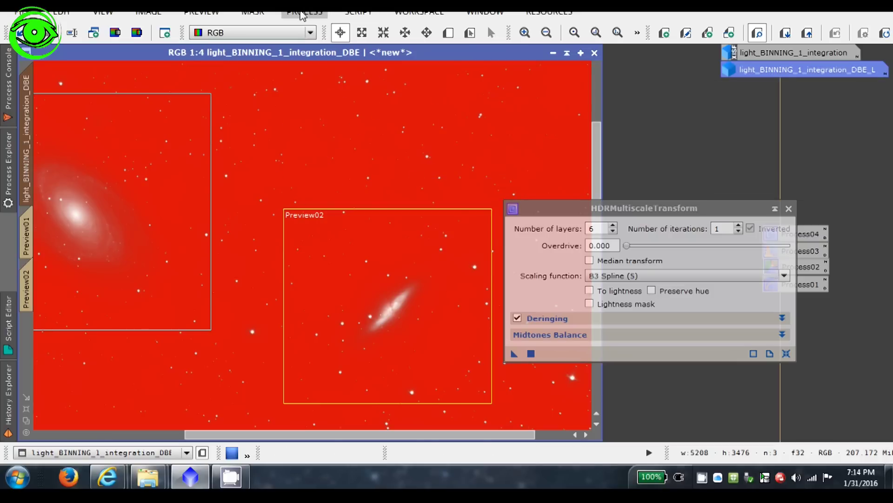
click(254, 13)
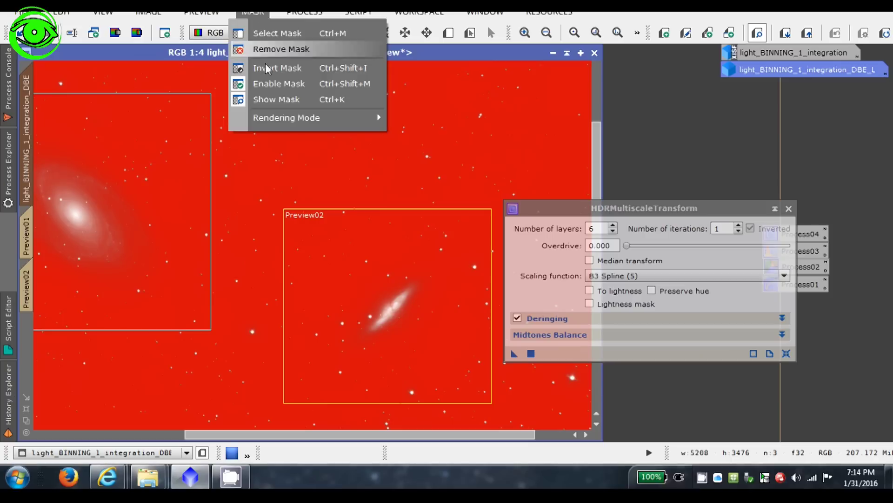
click(267, 99)
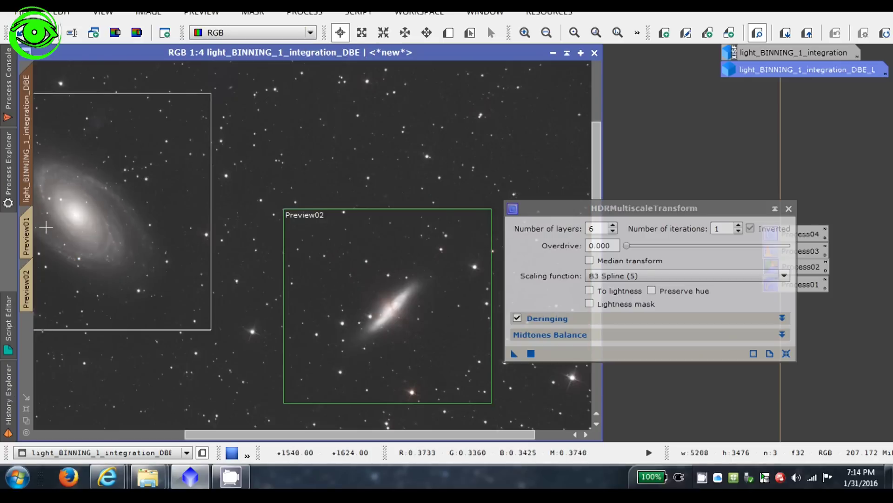
Step: Apply HDRMultiscaleTransform with 6 layers to the masked M81 preview and compare it before and after
click(29, 240)
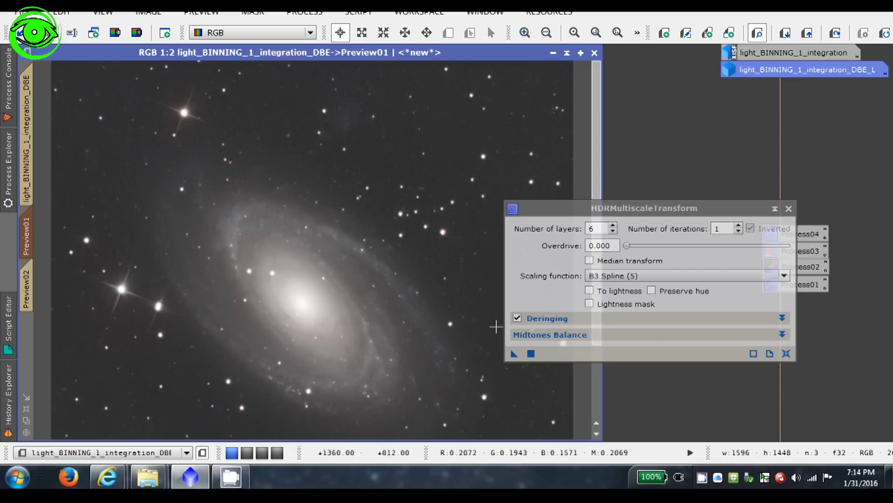
click(531, 353)
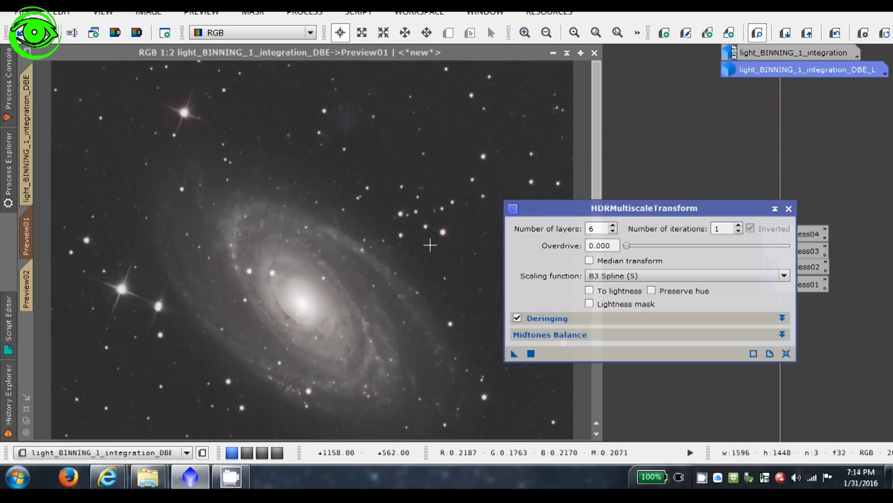
click(835, 33)
click(834, 33)
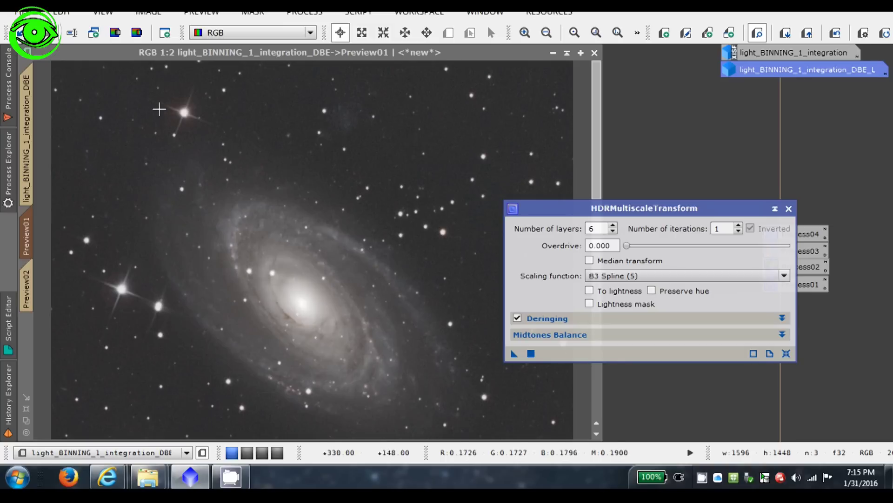
Step: Try HDRMultiscaleTransform with 4 layers on the masked M81 preview and compare it before and after
click(613, 231)
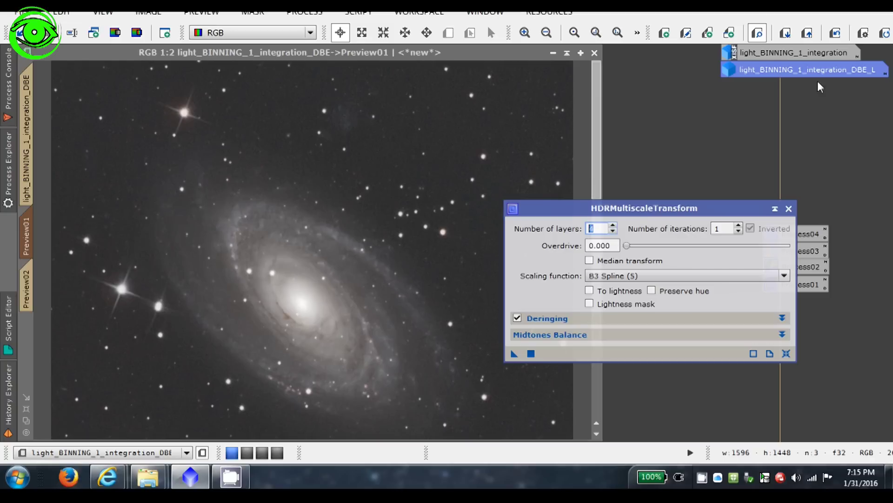
click(526, 356)
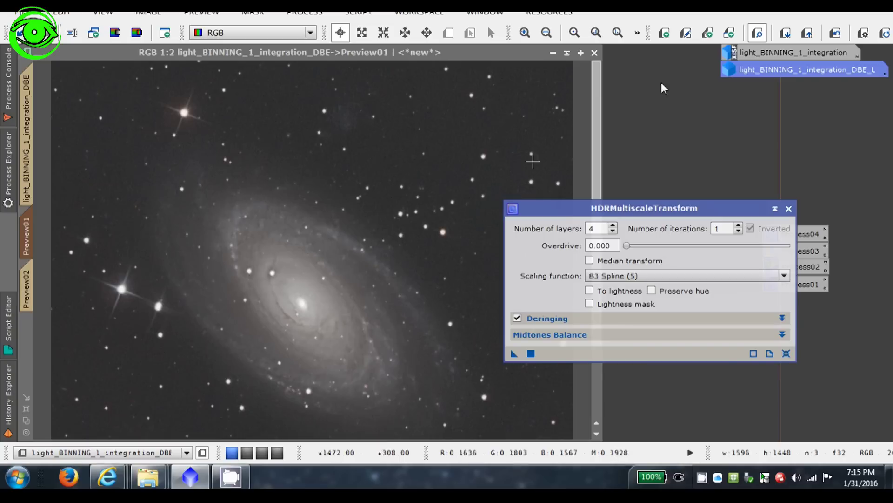
click(837, 37)
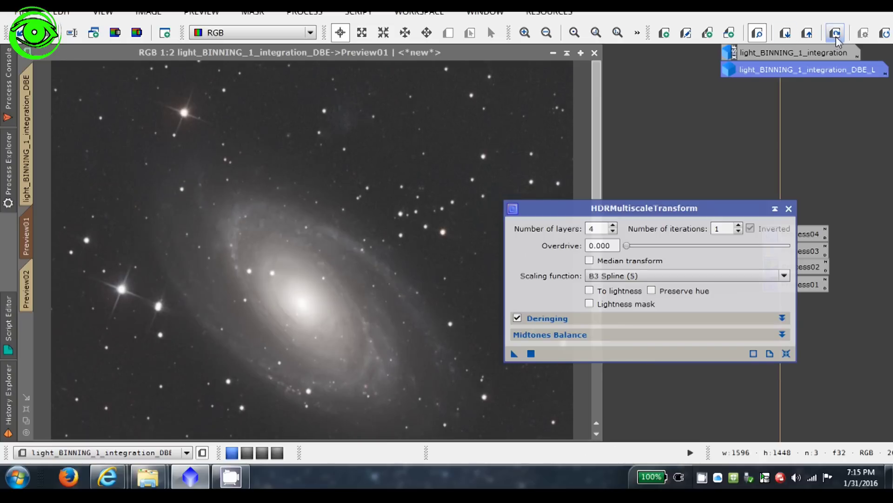
click(836, 36)
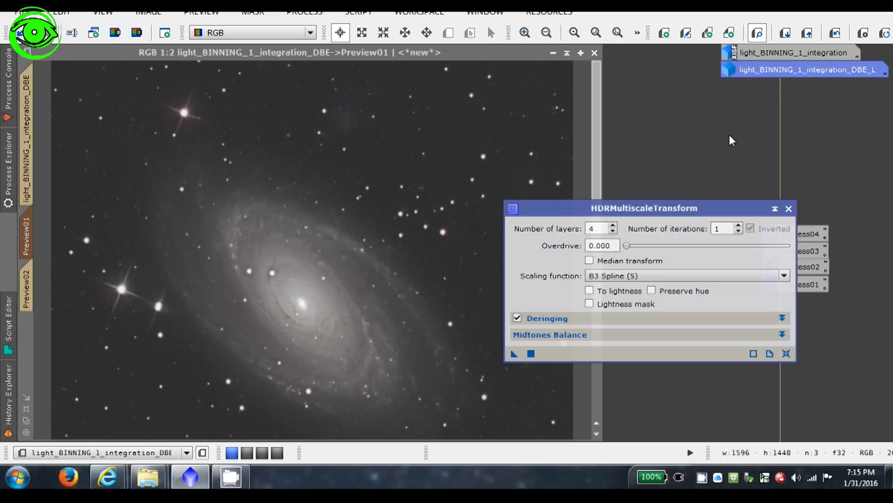
Step: Set the number of layers back to 6, reapply HDRMultiscaleTransform to the M81 preview, and compare before and after
click(613, 226)
click(530, 354)
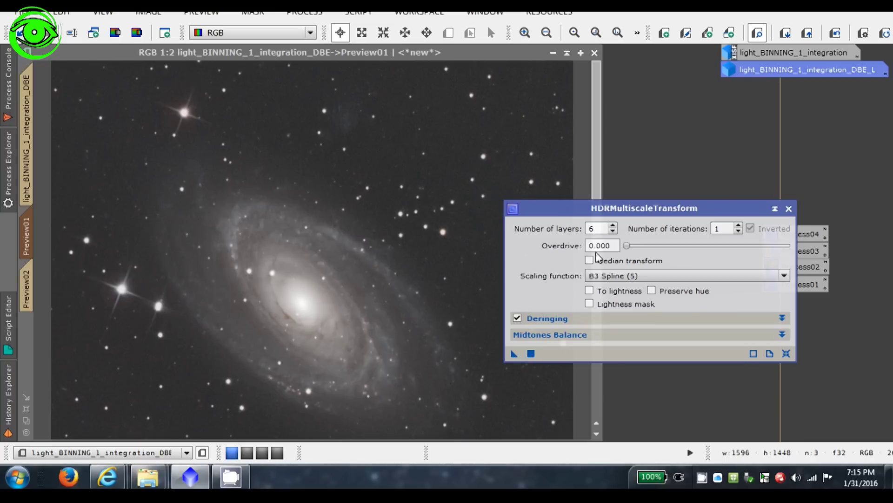
click(833, 36)
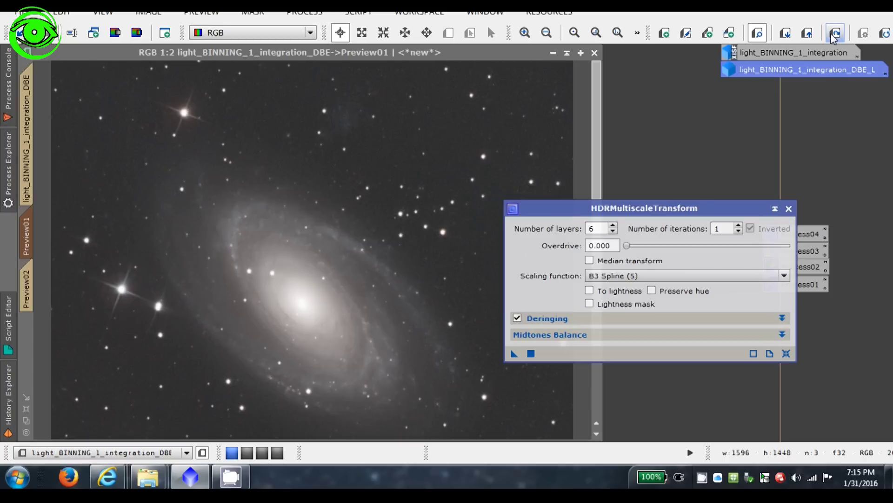
click(833, 36)
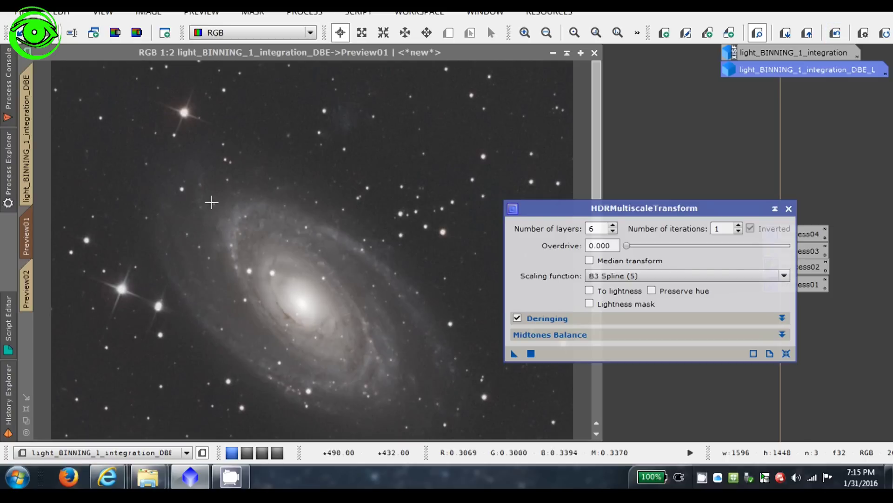
Step: Apply HDRMultiscaleTransform with 6 layers to the masked M82 preview and repeatedly compare it before and after
click(26, 294)
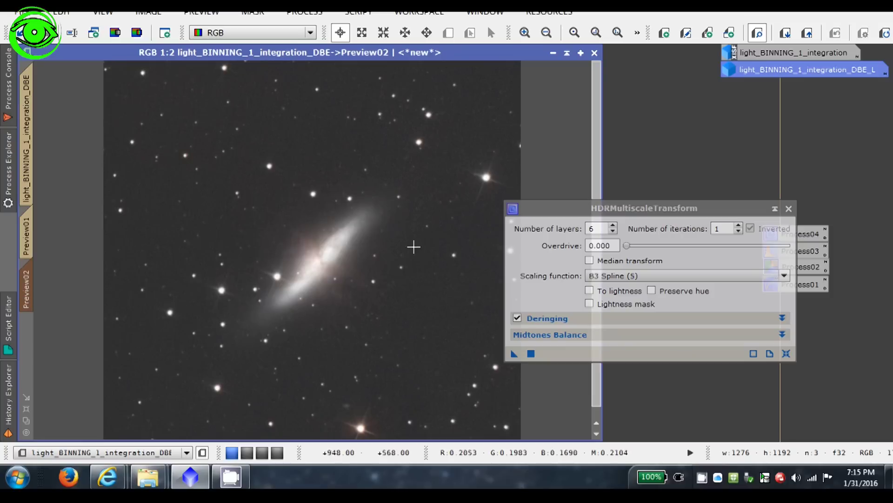
click(531, 354)
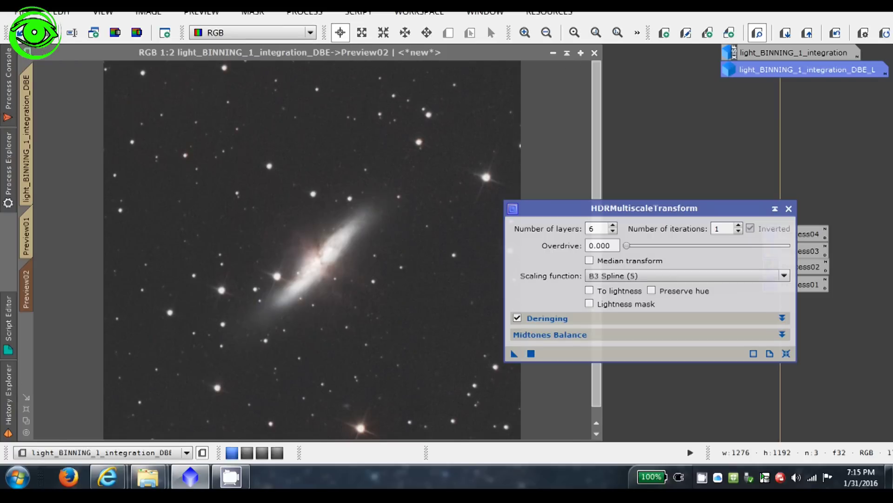
click(835, 35)
click(836, 35)
click(836, 35)
click(835, 35)
Step: Reduce HDRMultiscaleTransform to 4 layers, apply it to the M82 preview, and compare before and after
click(614, 231)
click(531, 353)
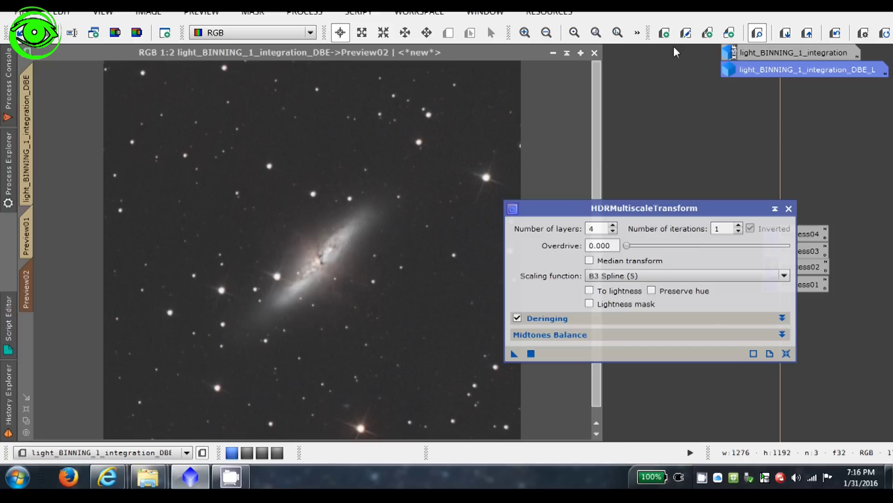
click(836, 34)
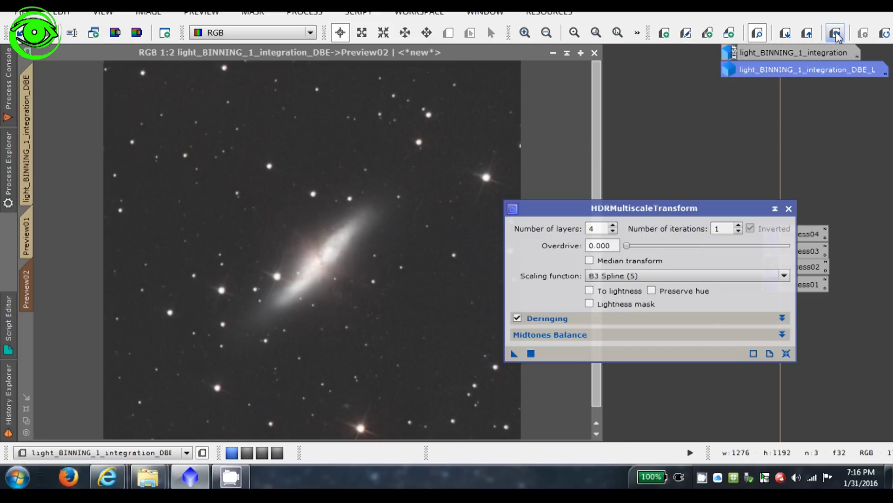
click(836, 34)
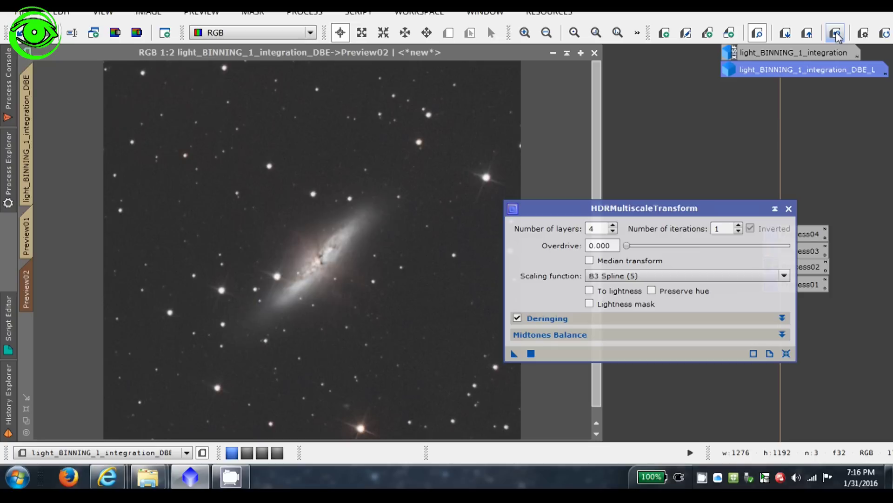
click(836, 35)
click(836, 34)
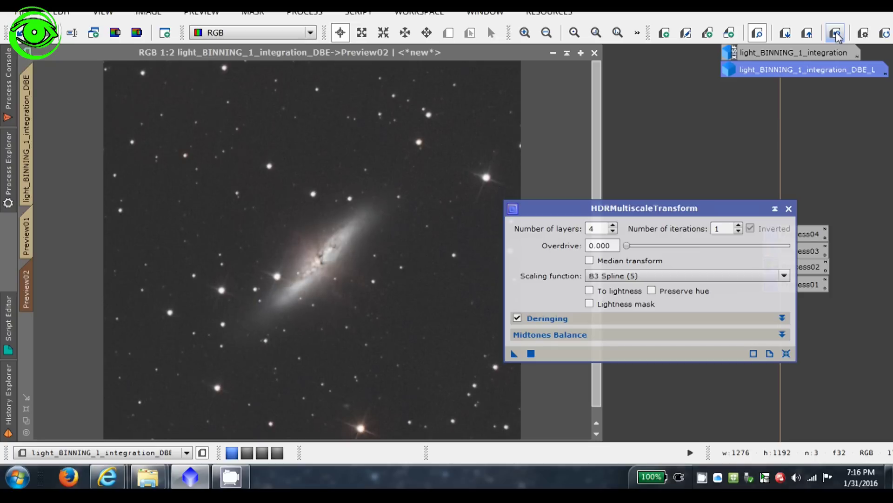
Step: Return to the full M81/M82 image and duplicate it as a clone
click(39, 134)
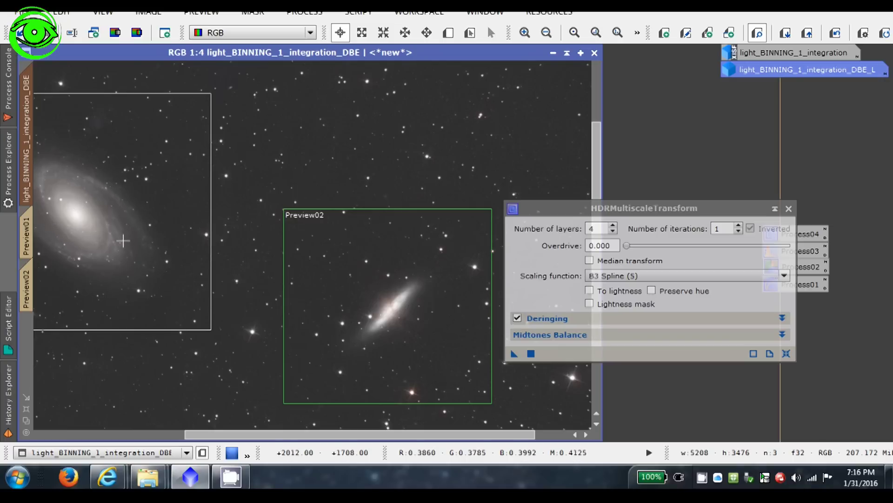
scroll(239, 237, right, 1)
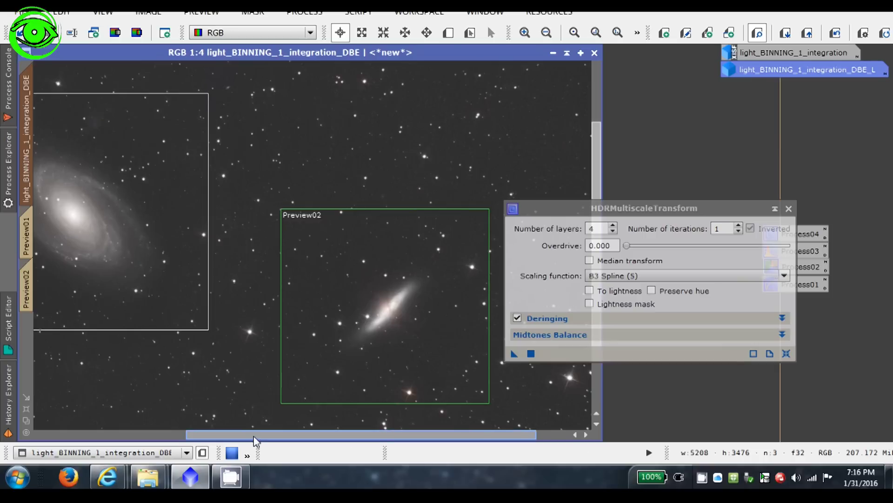
drag(255, 435, 191, 435)
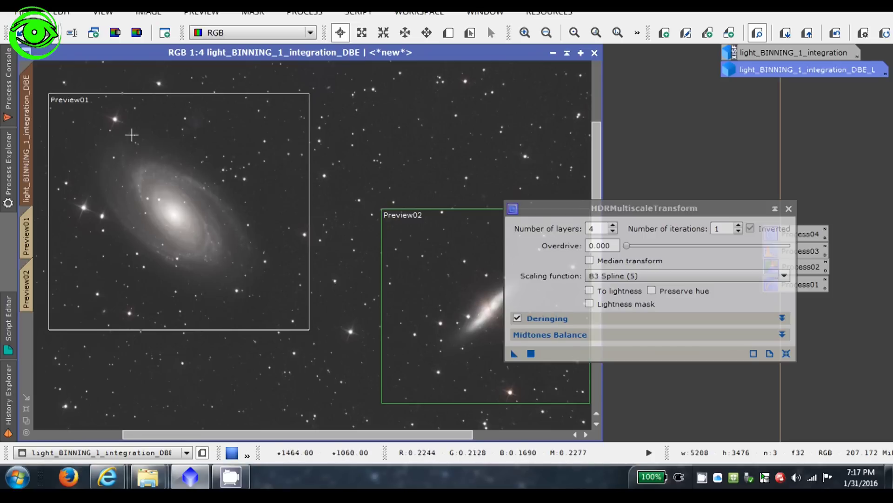
mouse_move(29, 124)
drag(36, 124, 68, 127)
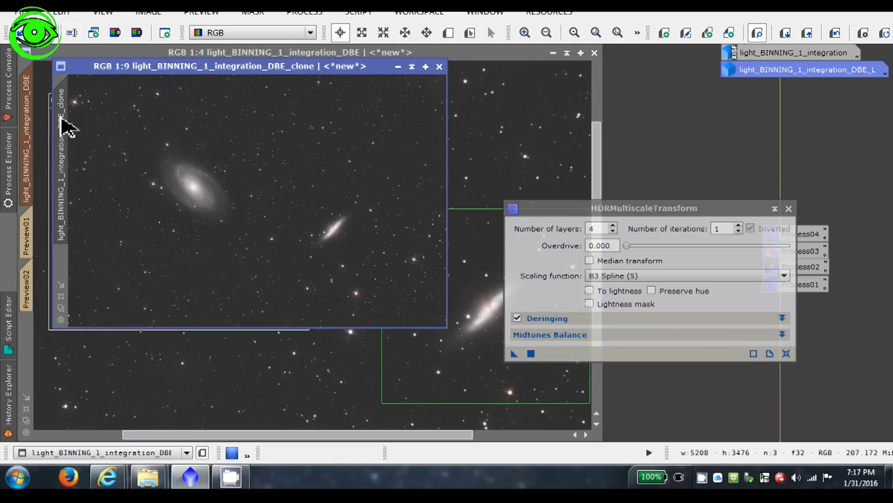
mouse_move(68, 127)
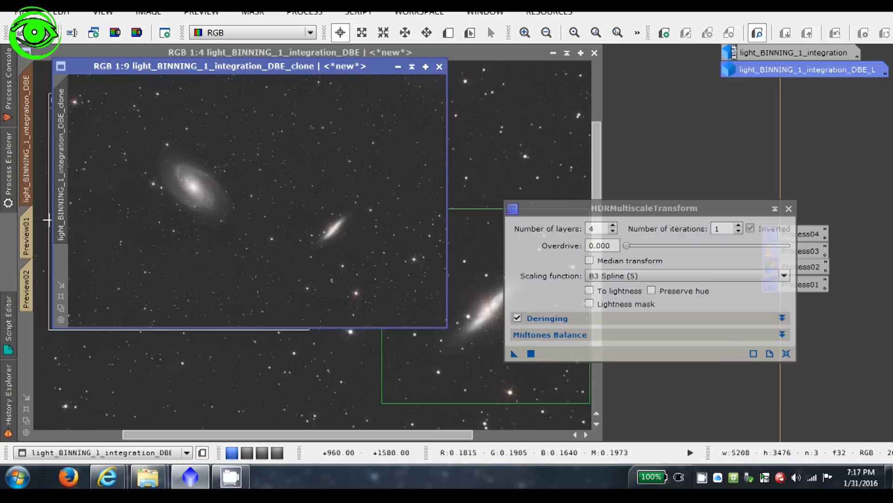
Step: Apply the lightness image as a mask to the clone, minimize the lightness image, and hide the mask overlay
double_click(755, 65)
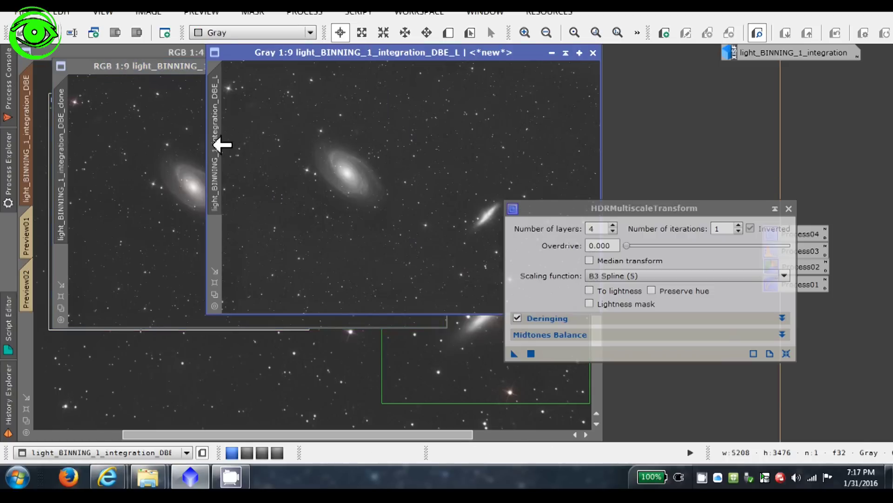
drag(223, 142, 64, 269)
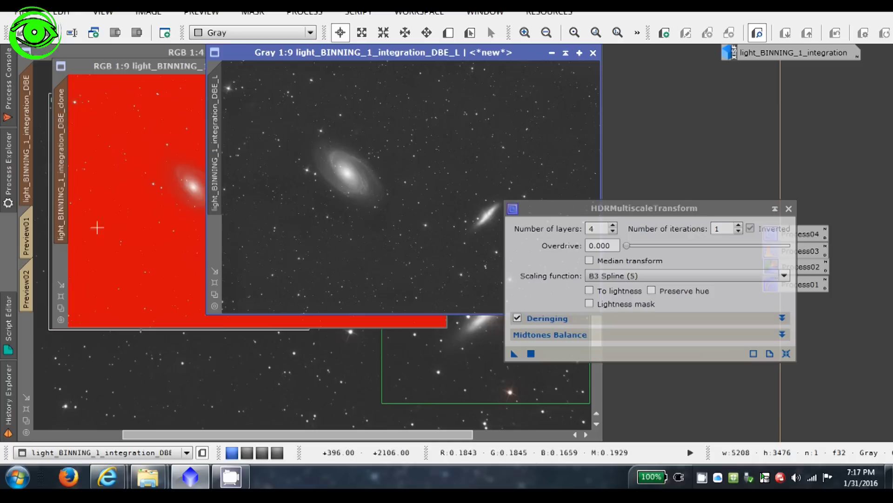
click(552, 53)
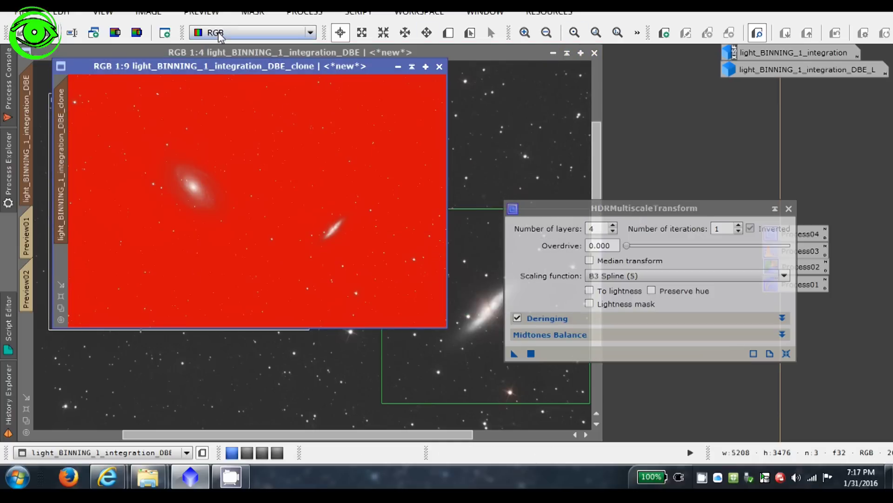
click(253, 12)
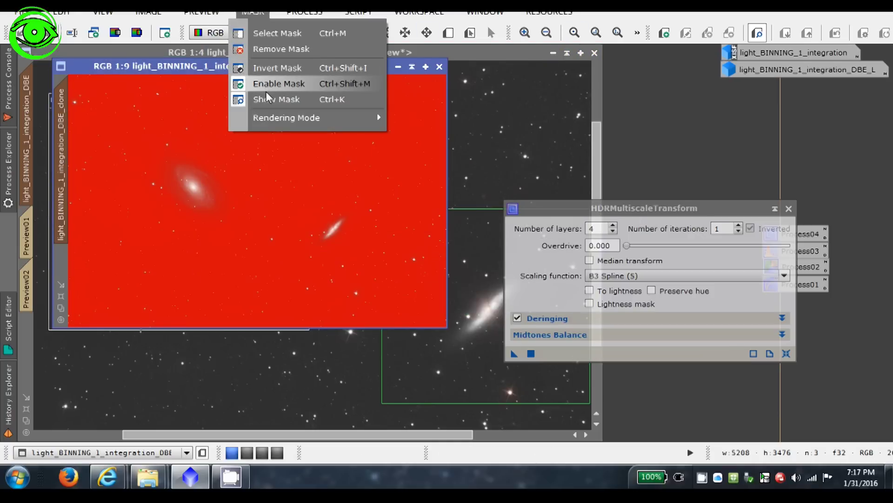
click(266, 97)
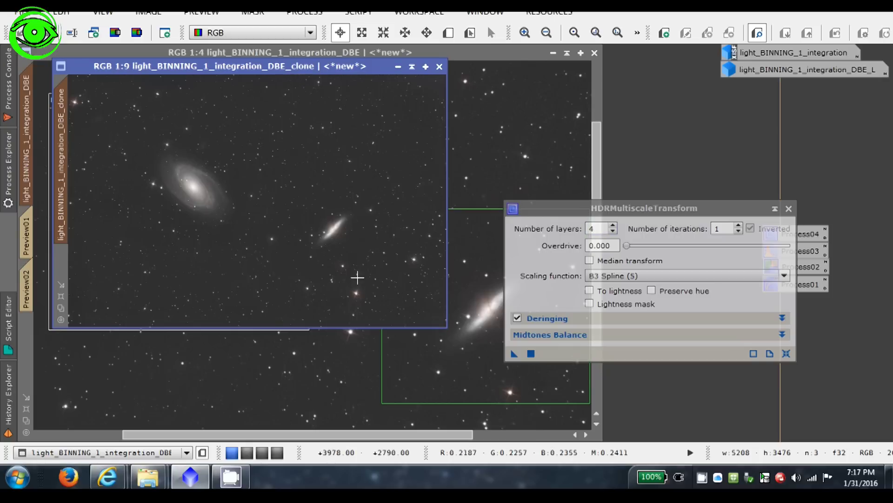
Step: Apply HDRMultiscaleTransform with 4 layers, 1 iteration and Deringing to the masked clone
click(531, 354)
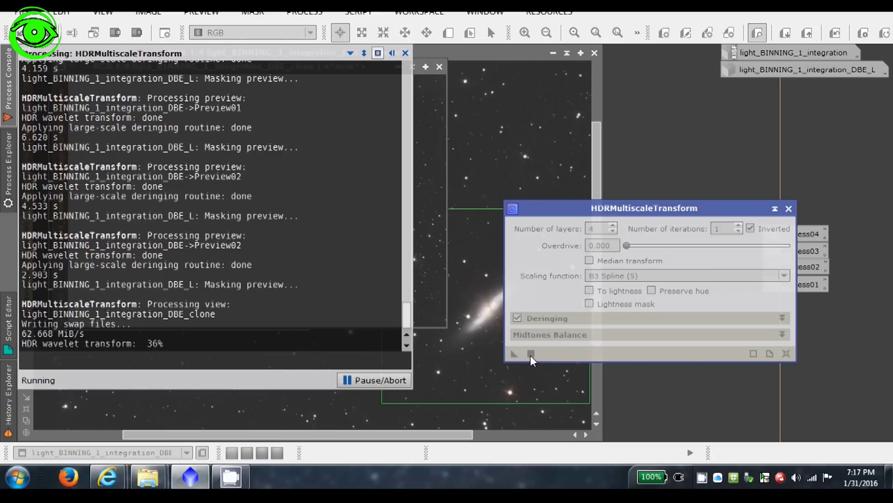
click(703, 480)
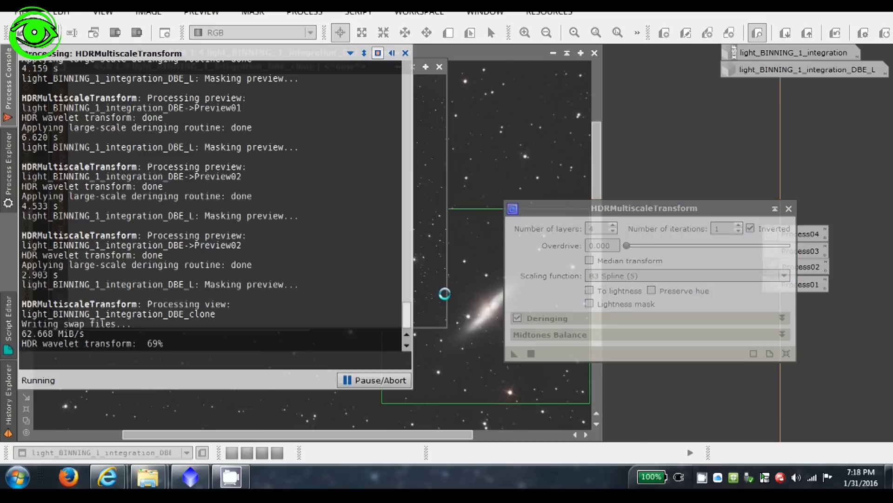
click(704, 480)
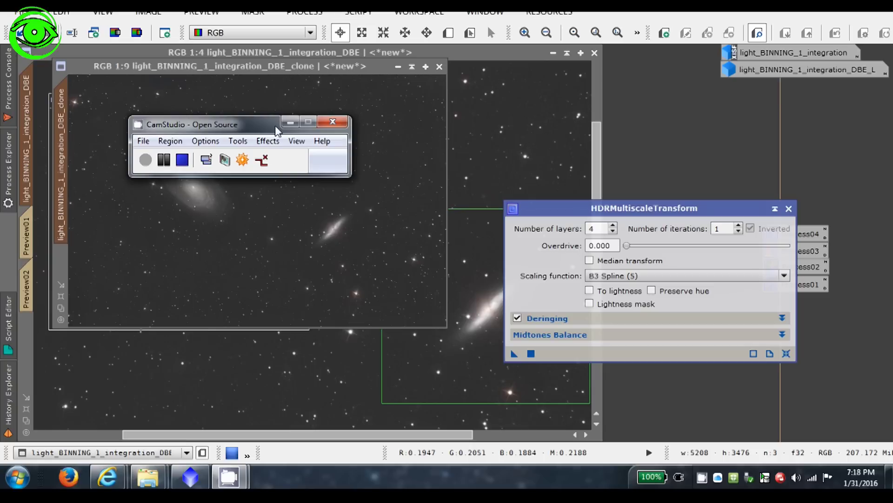
Step: Examine the M81 core and M82 at 1:2 scale in the processed clone
click(291, 122)
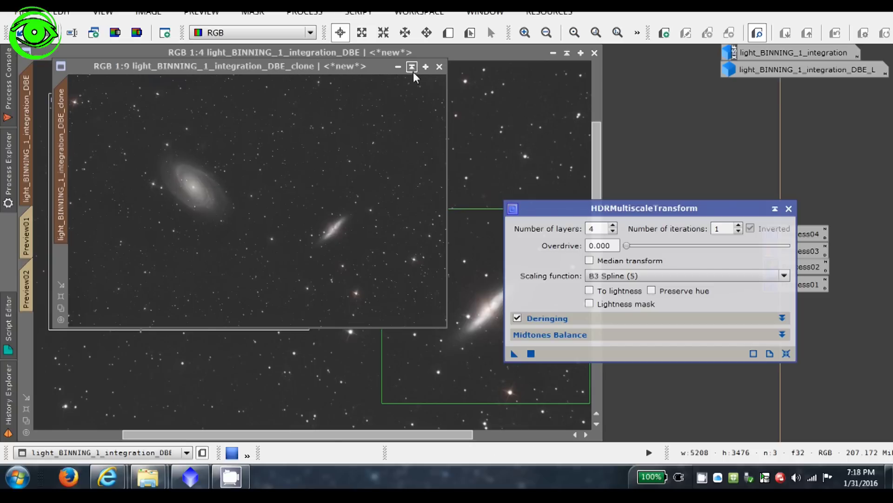
click(61, 296)
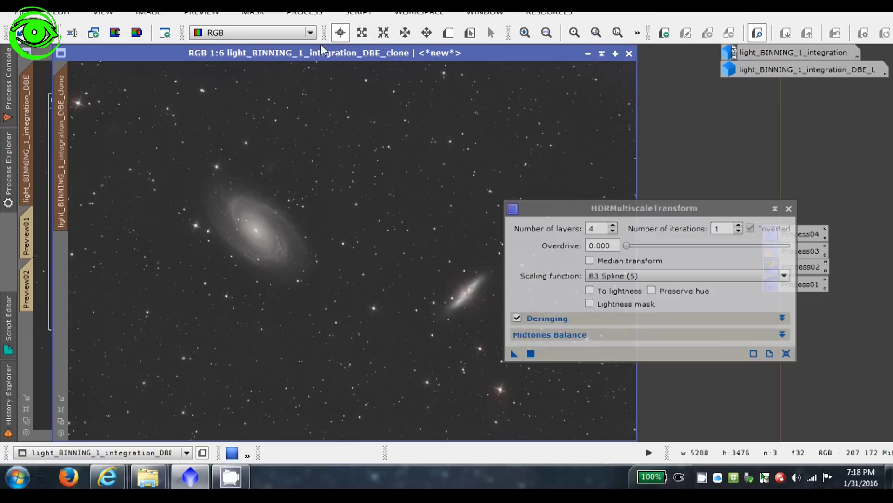
click(524, 34)
click(524, 34)
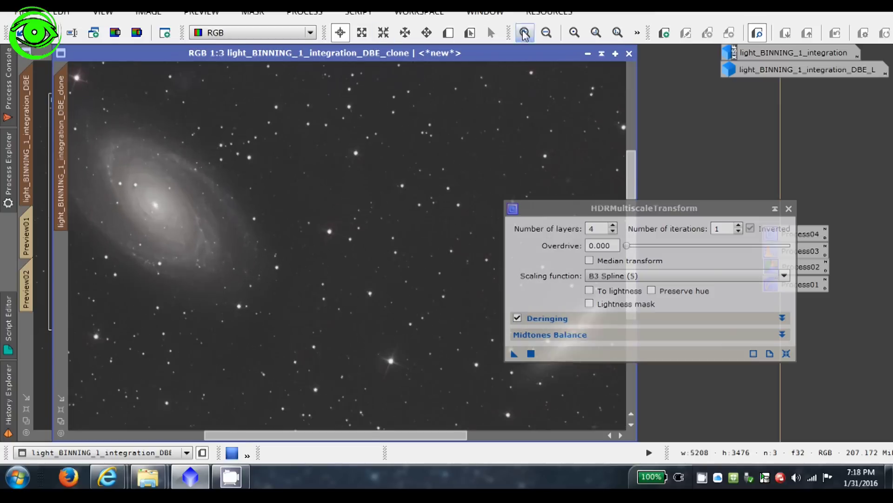
click(525, 34)
click(524, 34)
drag(344, 436, 289, 437)
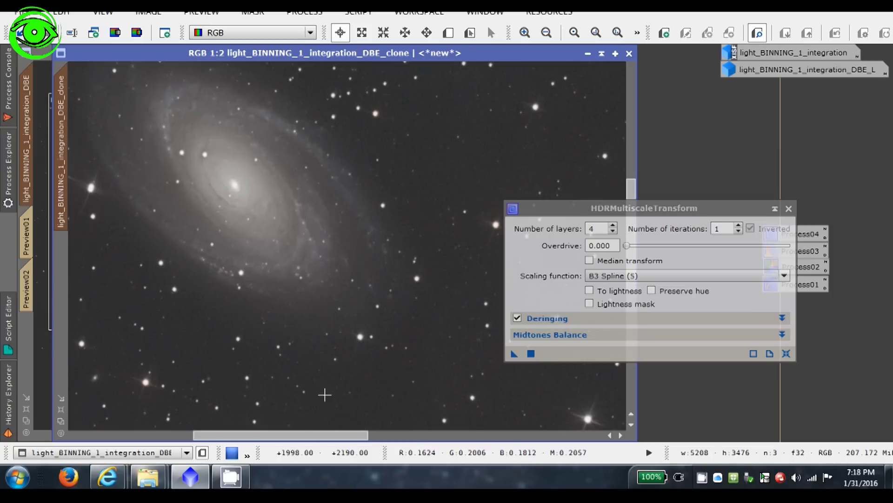
drag(310, 436, 477, 450)
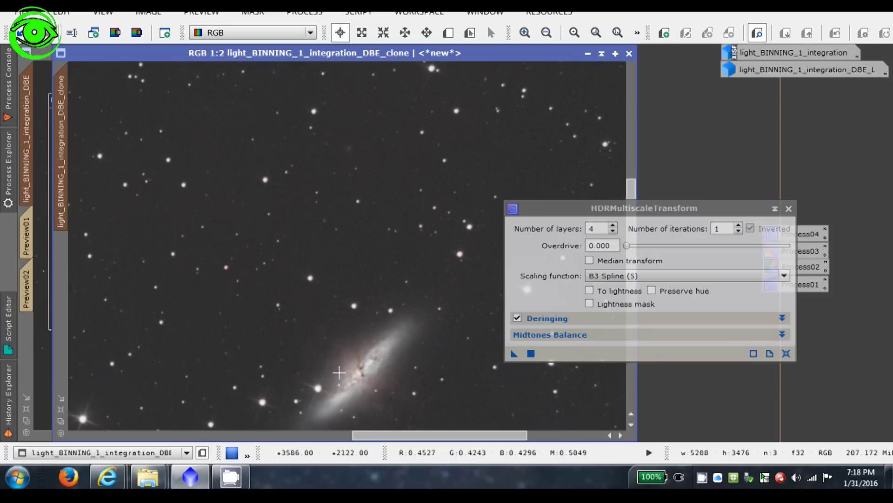
Step: Set HDRMultiscaleTransform to 6 layers and apply it to the original light_BINNING_1_integration_DBE image
click(28, 94)
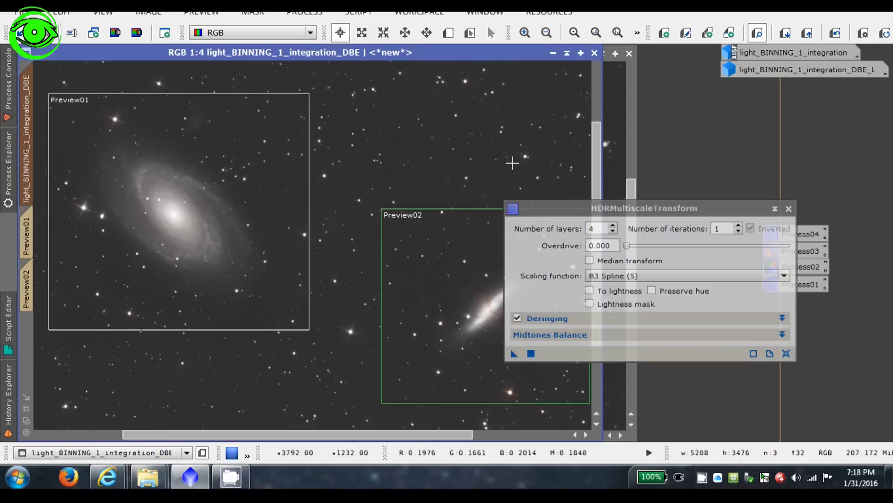
click(613, 226)
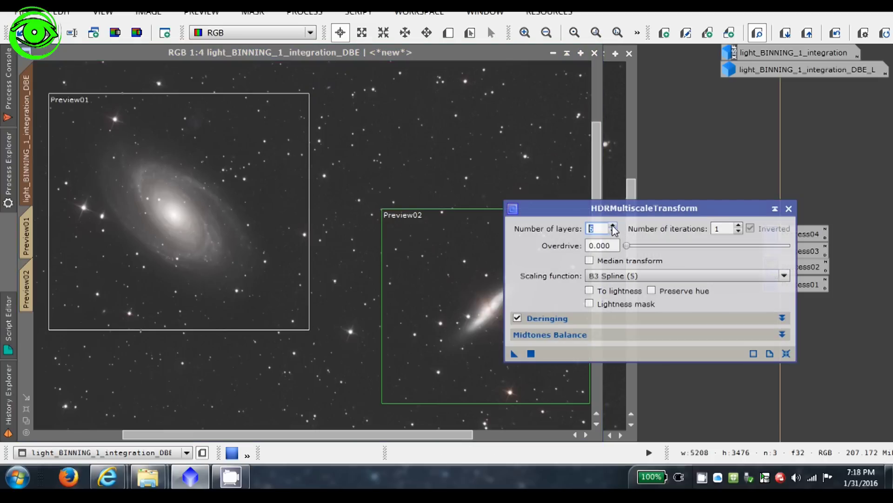
click(531, 354)
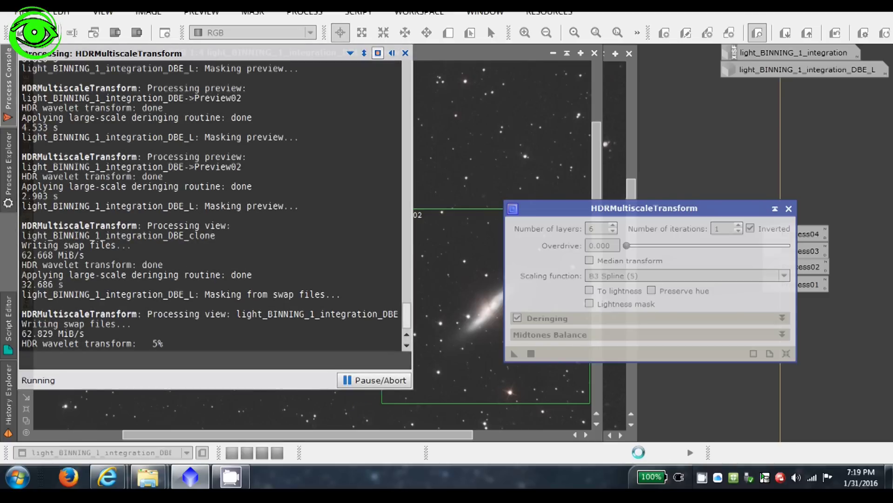
click(702, 480)
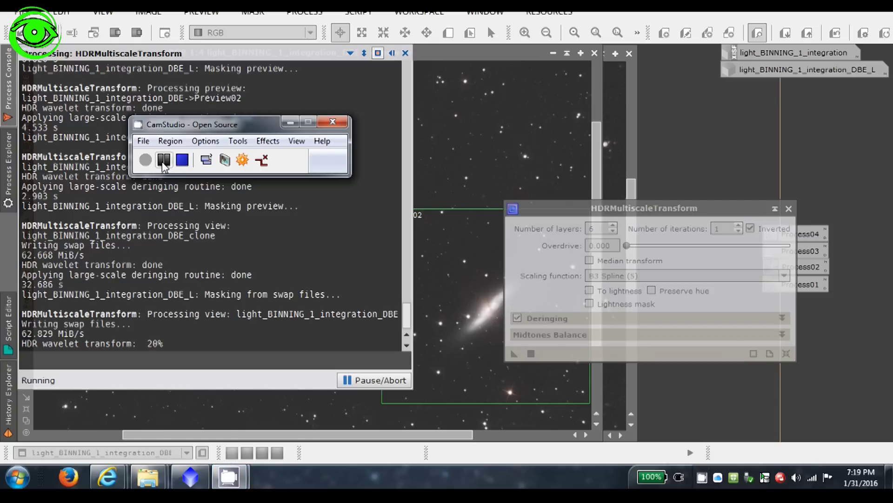
click(163, 160)
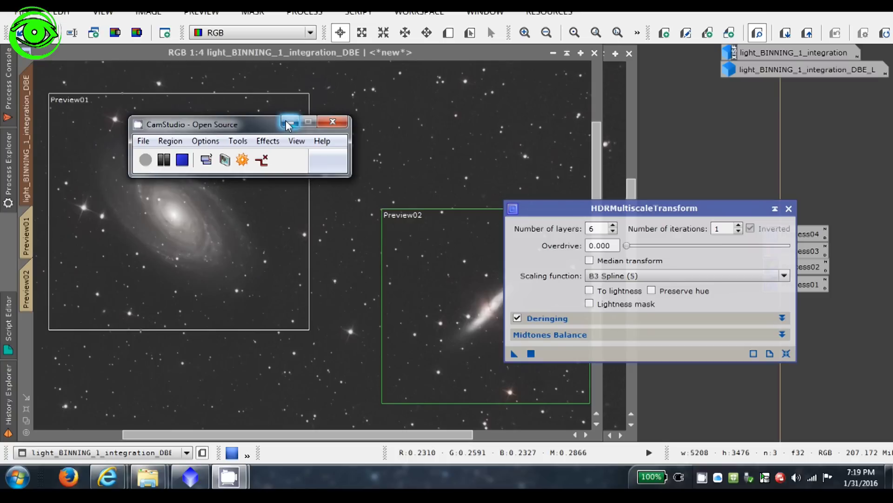
click(288, 123)
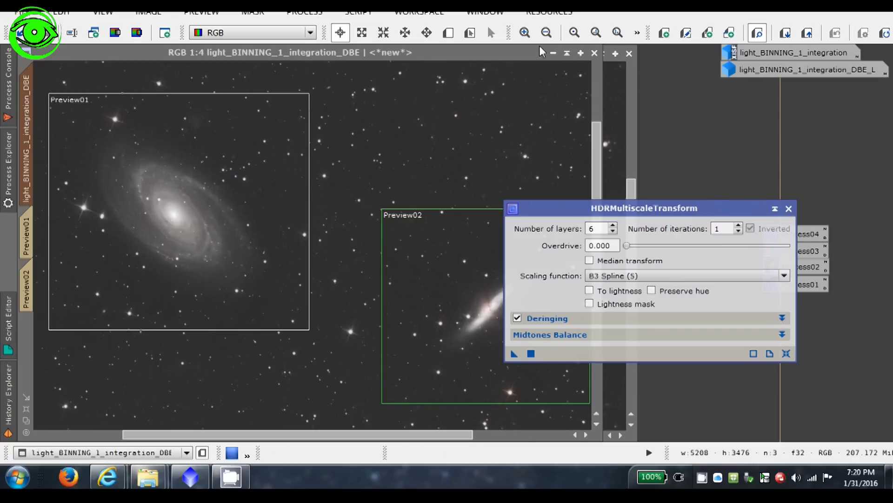
Step: Examine M81 and M82 at 1:2 scale in the original image and compare M82 with the clone
click(525, 33)
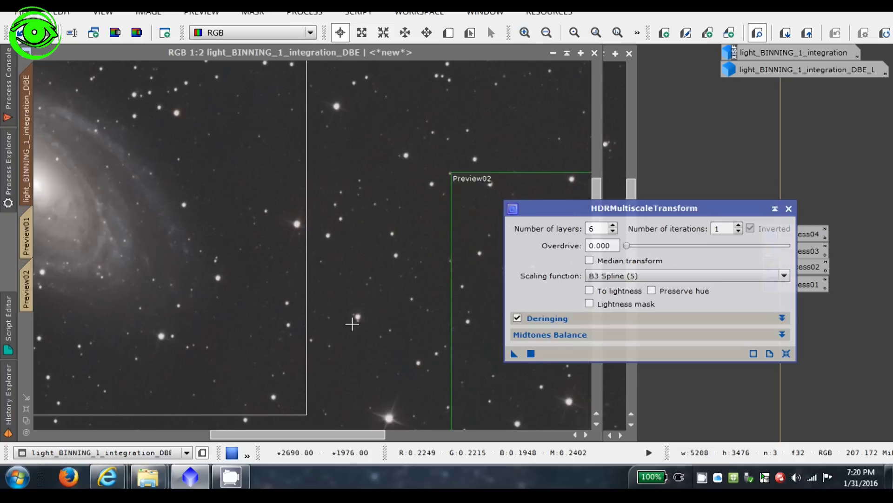
drag(306, 437, 253, 436)
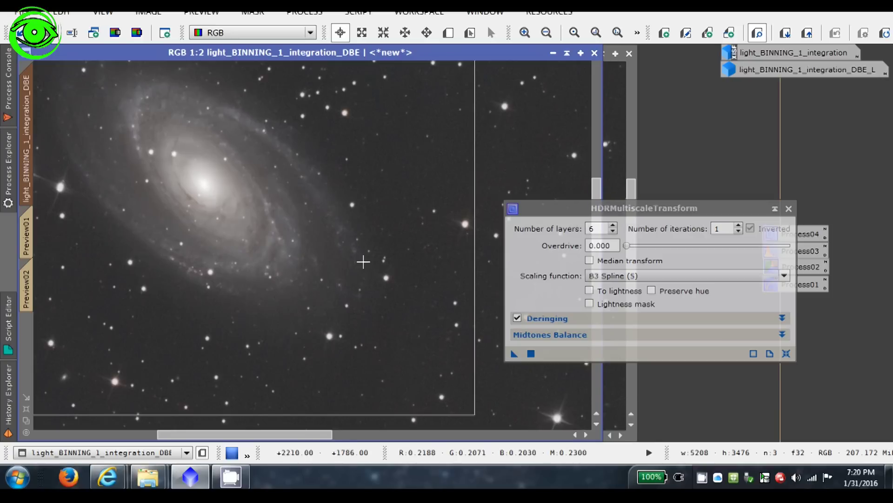
drag(312, 439, 465, 455)
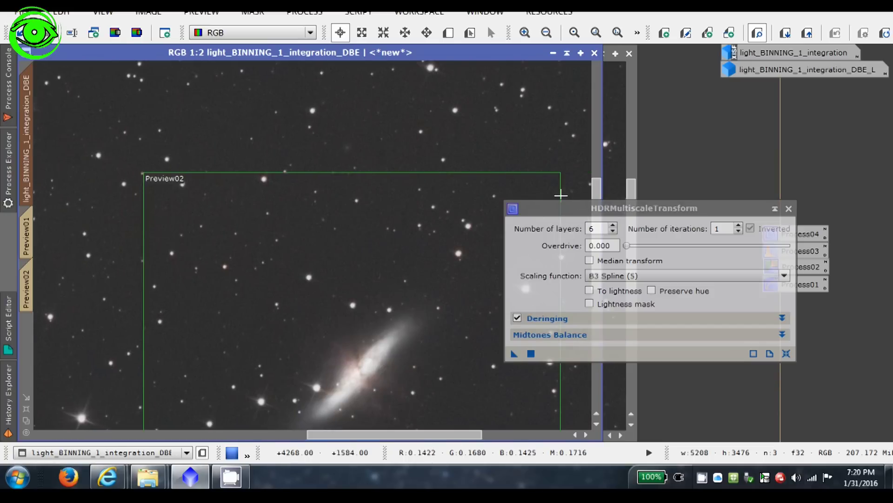
click(634, 188)
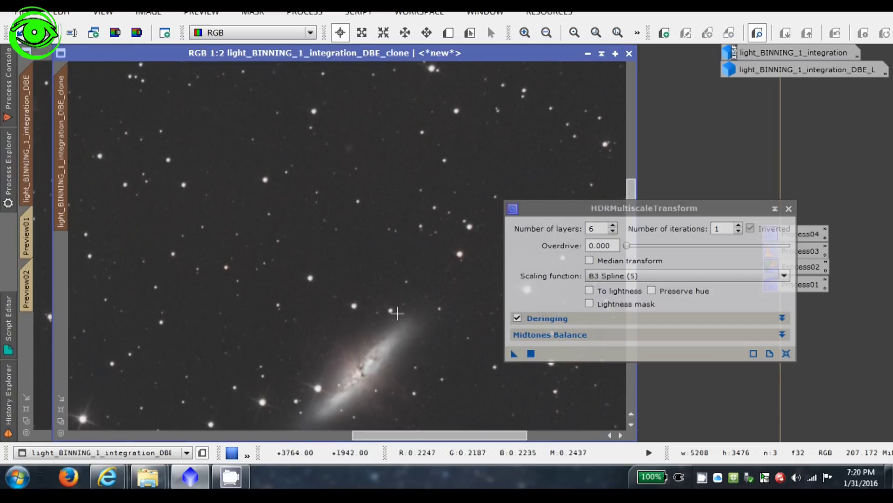
Step: Close HDRMultiscaleTransform, move the clone window aside, and return to M81 in the original image
click(790, 210)
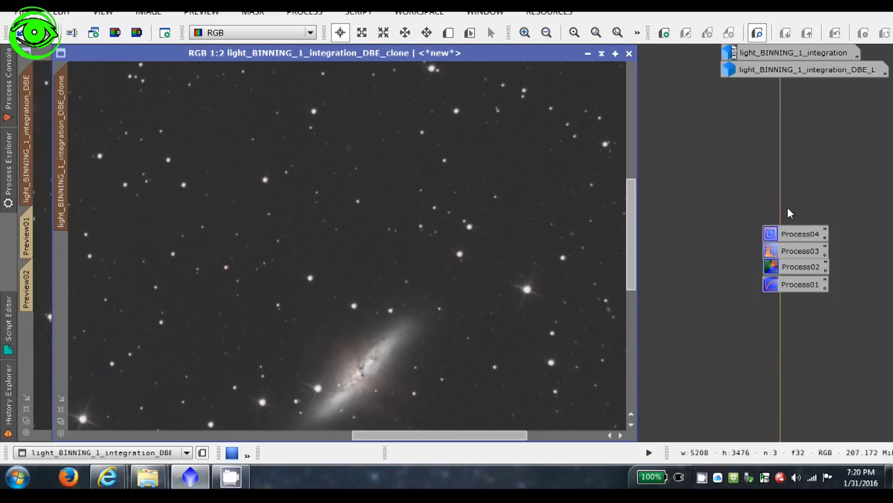
drag(351, 57, 429, 58)
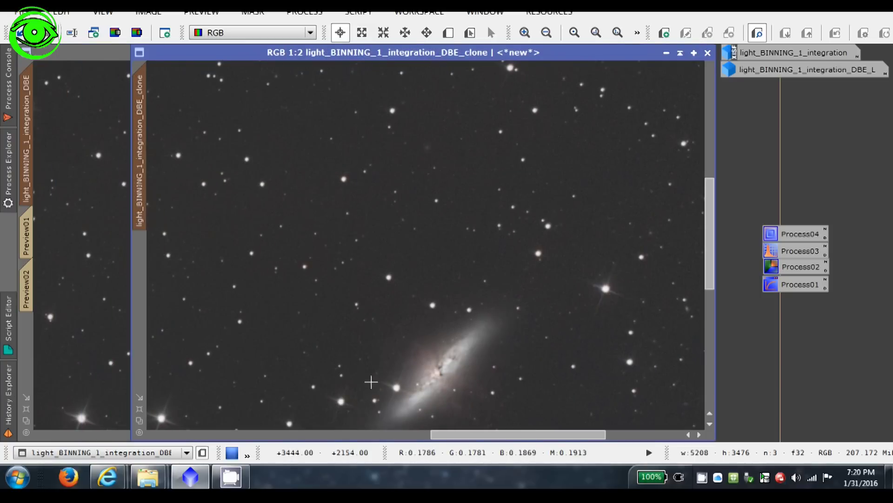
click(78, 179)
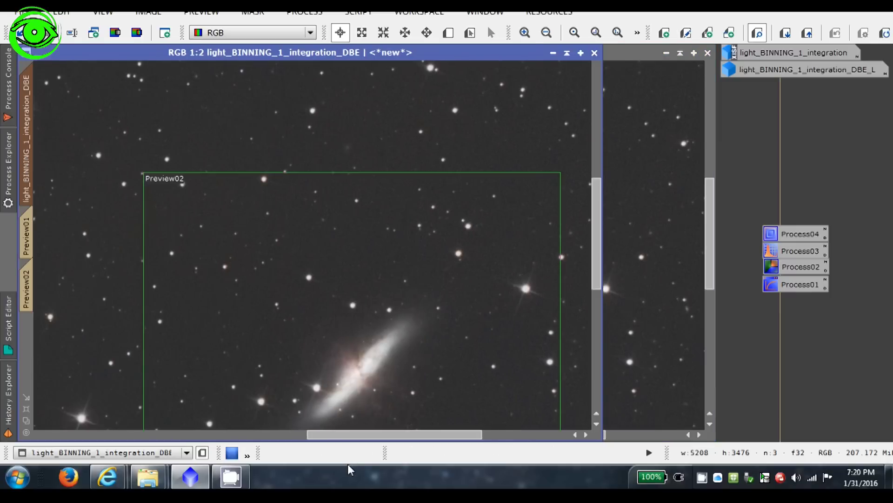
drag(351, 435, 184, 409)
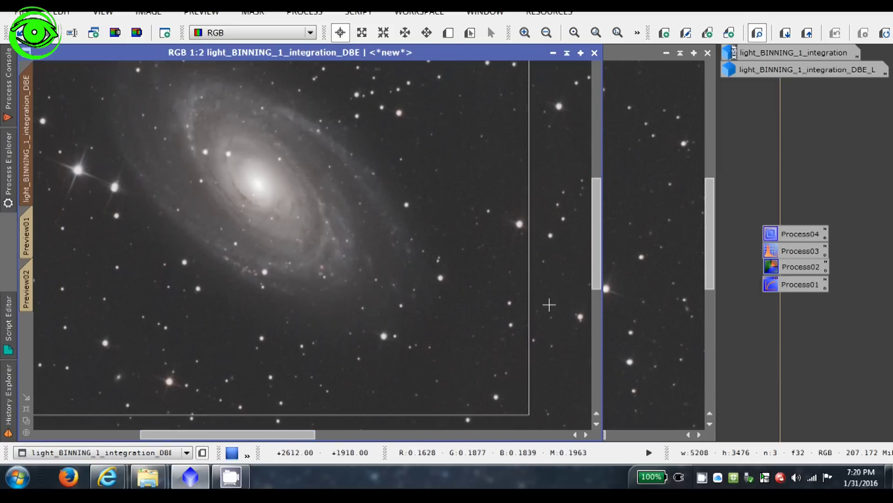
drag(598, 284, 597, 263)
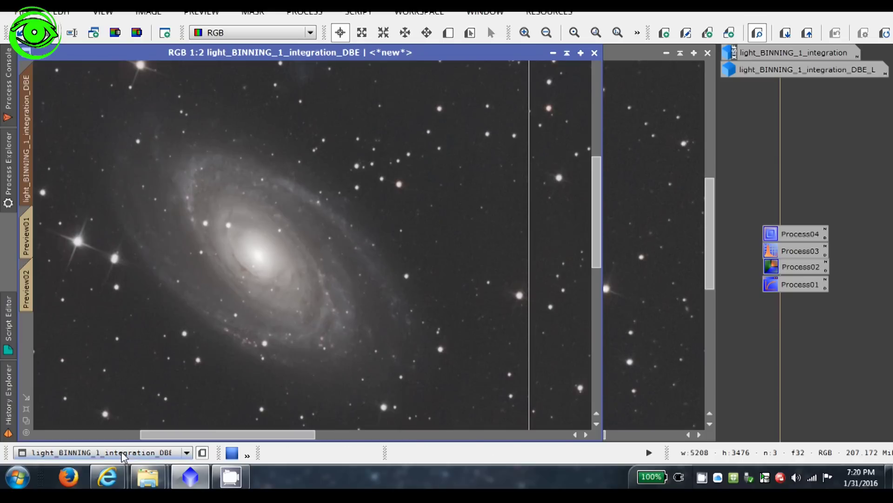
Step: Switch to Internet Explorer to view the PixInsight Deconvolution video page, and return to PixInsight
mouse_move(107, 476)
click(211, 370)
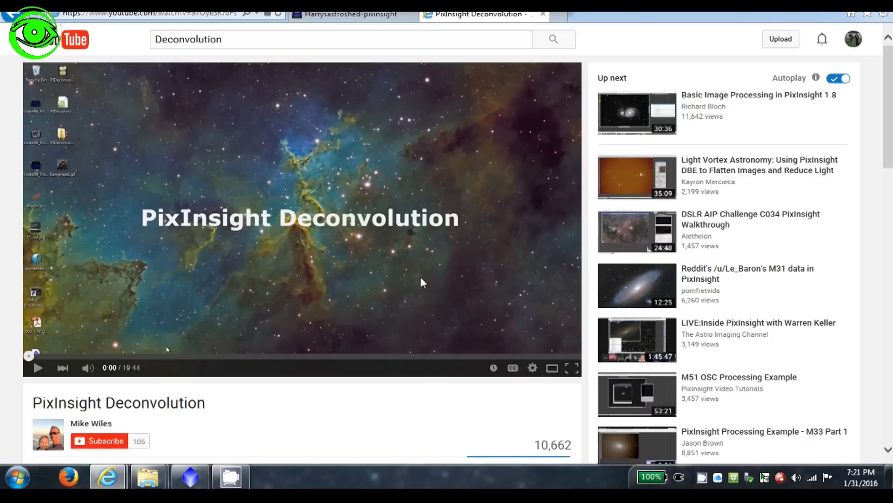
click(187, 484)
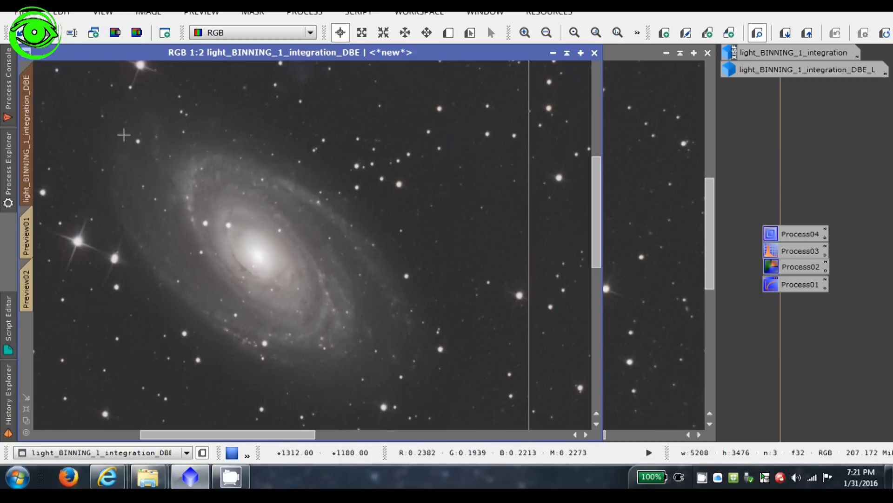
Step: Show the full original image at 1:7 scale and open the Deconvolution process
click(546, 34)
click(546, 34)
click(546, 34)
click(546, 33)
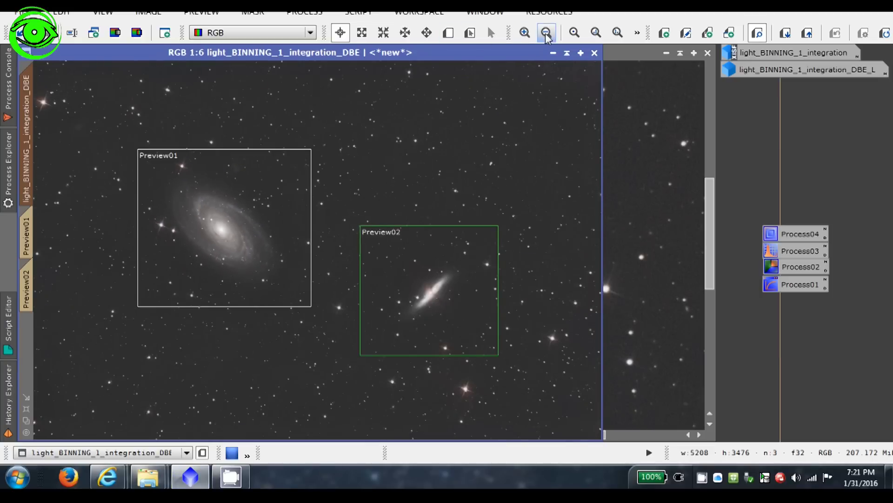
click(547, 34)
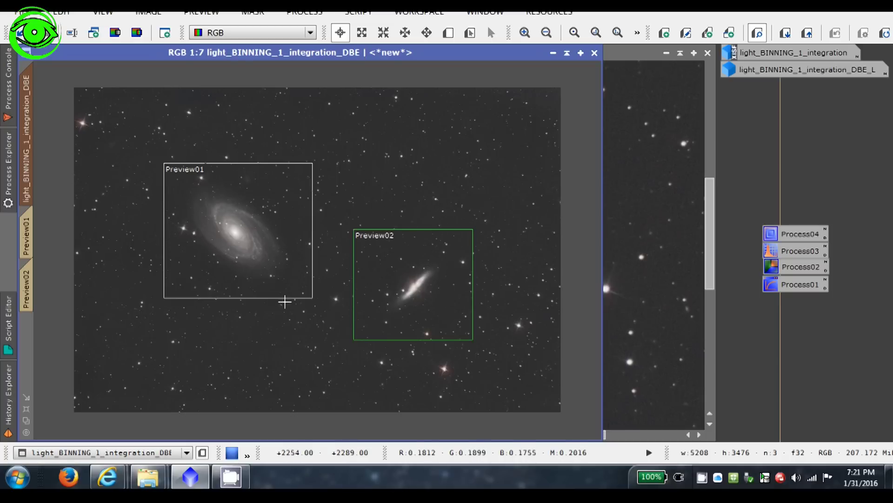
click(303, 13)
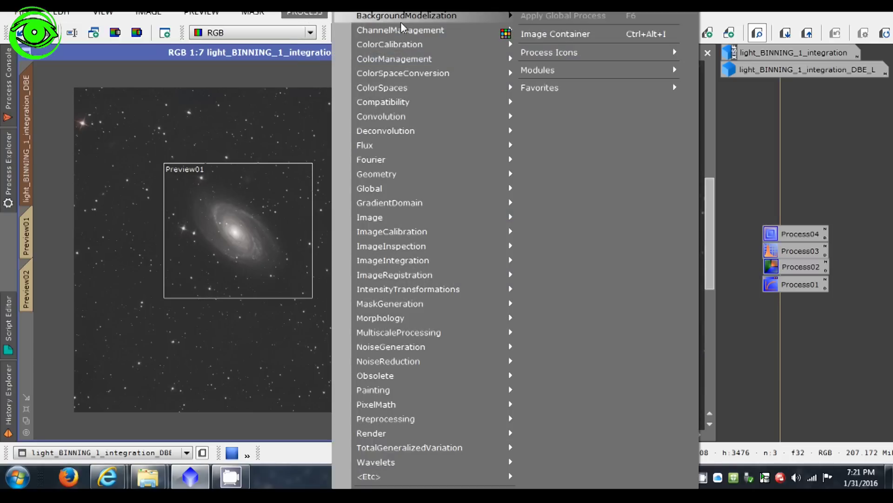
mouse_move(414, 123)
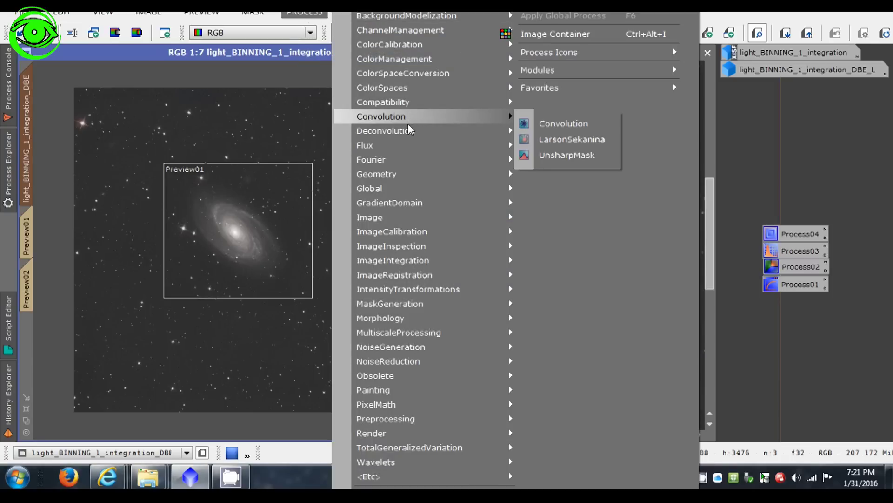
click(552, 140)
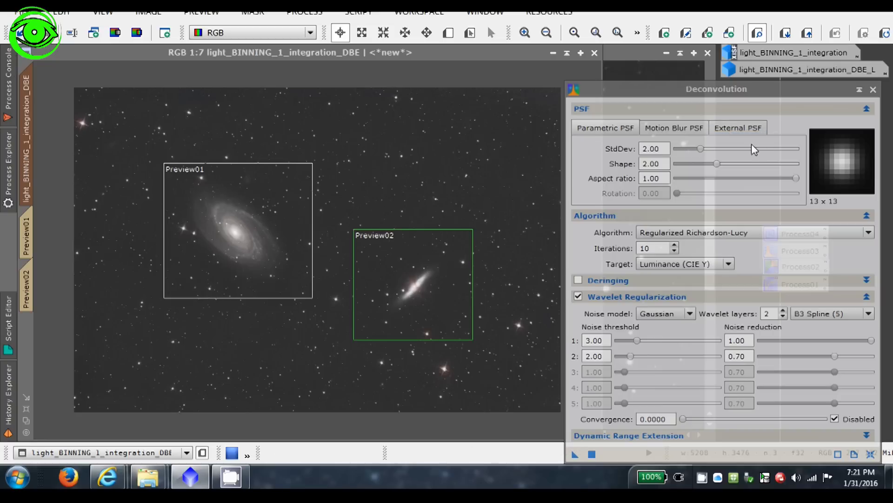
Step: Check the views available as an external PSF for Deconvolution, and cancel the selection
click(754, 131)
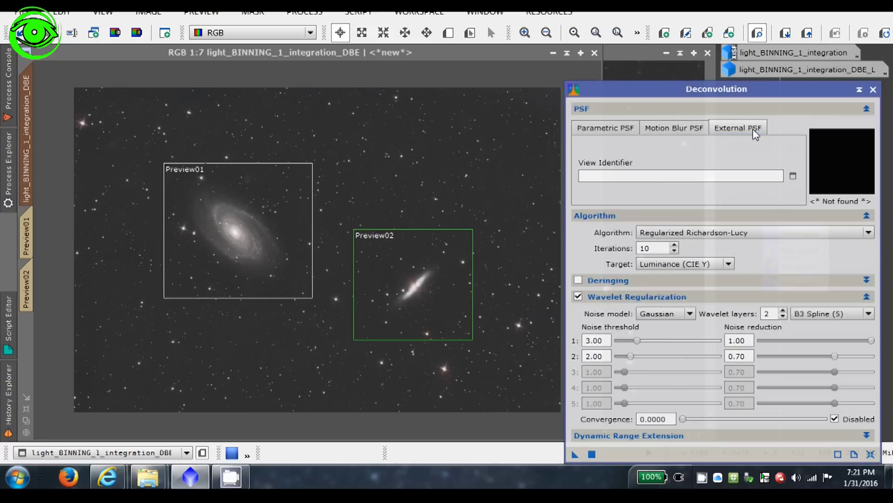
click(794, 178)
click(599, 209)
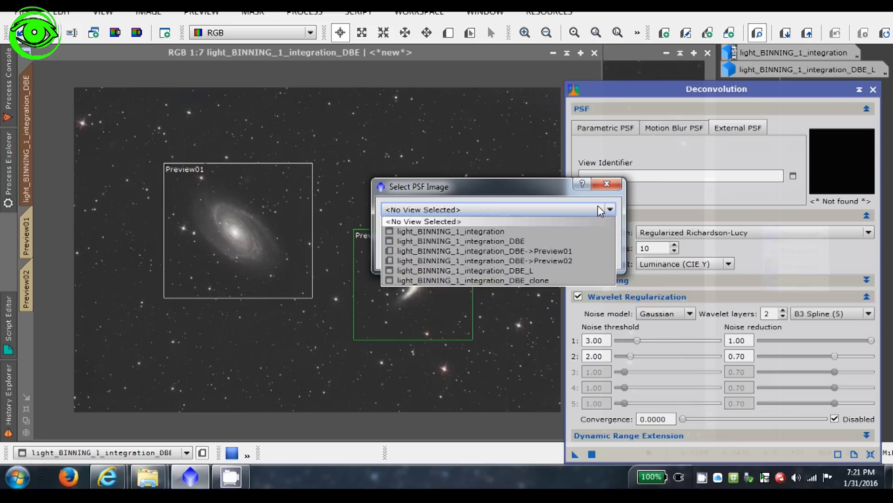
click(613, 183)
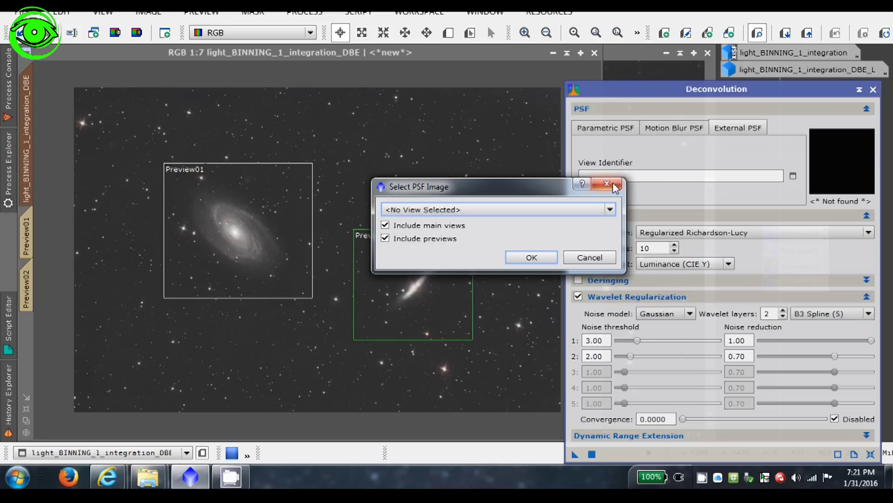
click(592, 258)
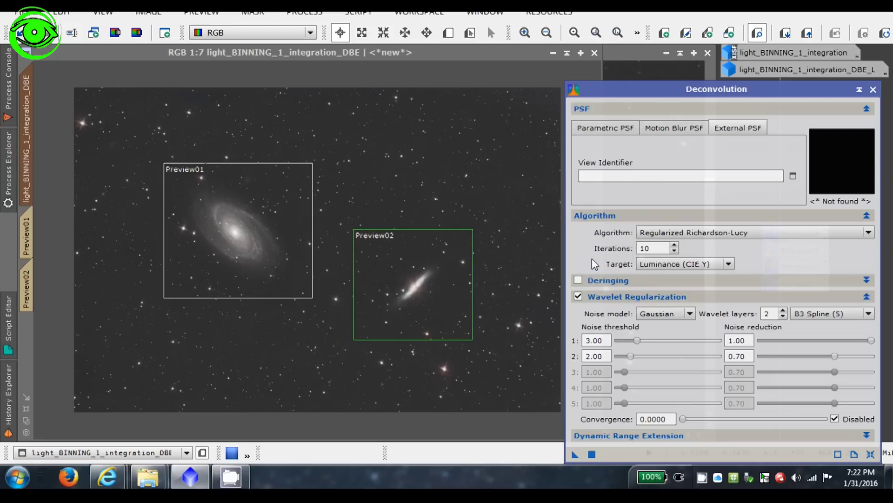
Step: Set Deconvolution to a parametric PSF with 25 iterations and Deringing enabled, and apply it to Preview01 of M81
click(597, 122)
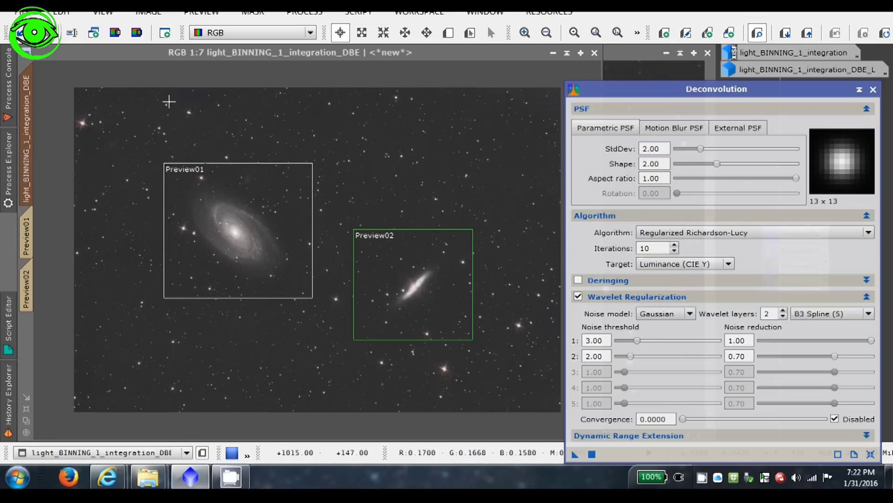
click(674, 246)
click(674, 246)
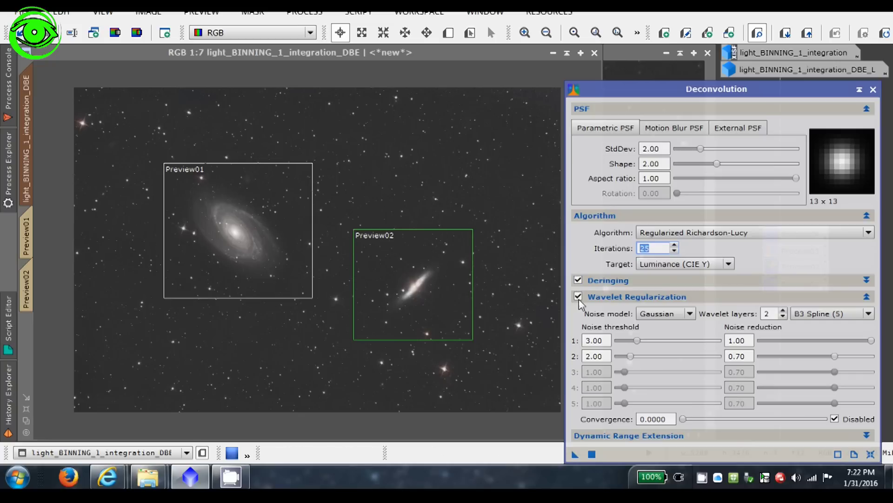
click(27, 240)
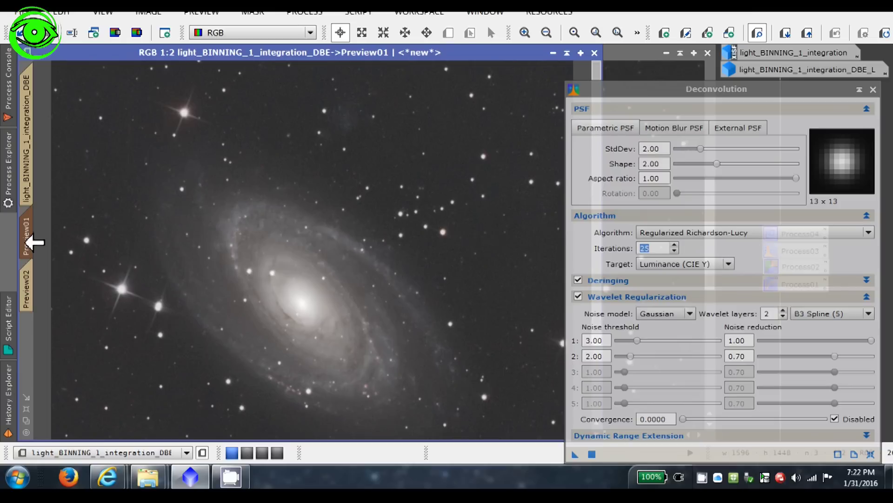
click(592, 454)
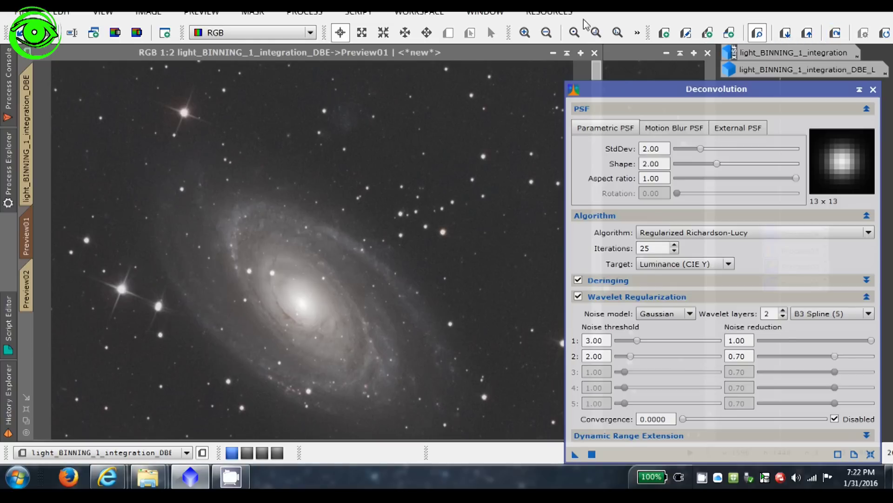
Step: Compare Preview01 of M81 with and without the Deconvolution at 1:1 scale, and return it to 1:3 scale
click(525, 33)
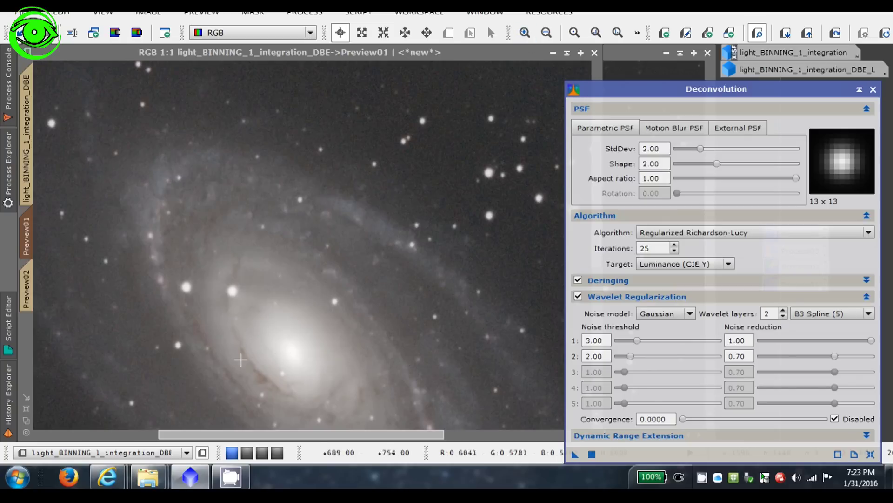
click(835, 35)
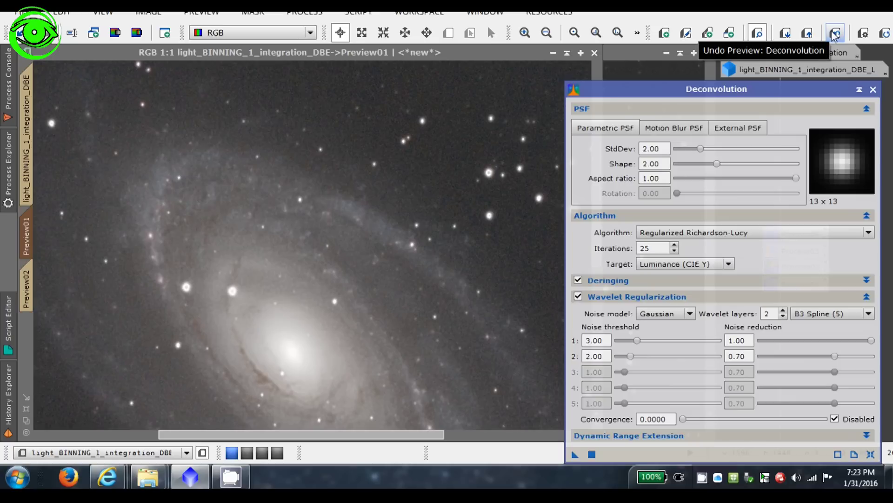
click(835, 35)
click(835, 35)
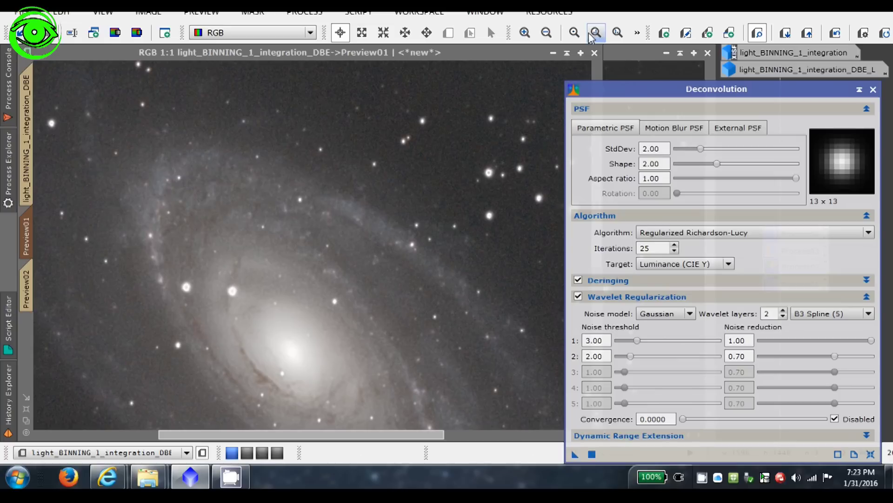
click(548, 34)
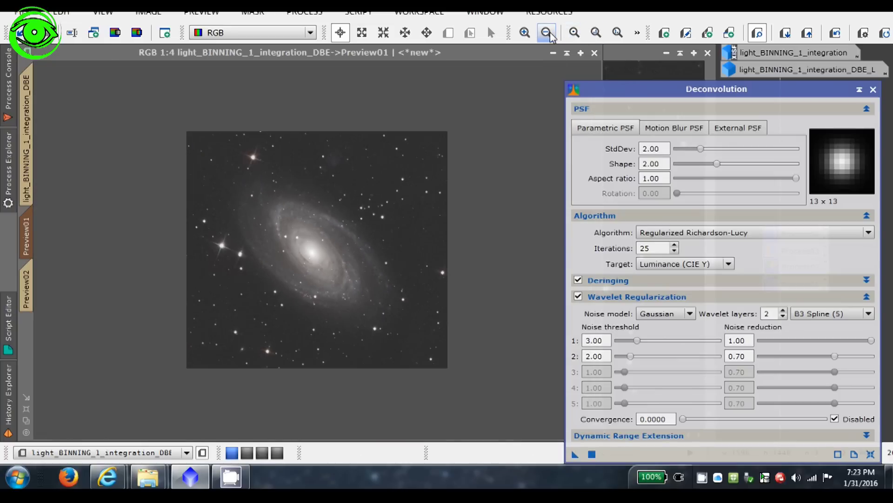
click(525, 32)
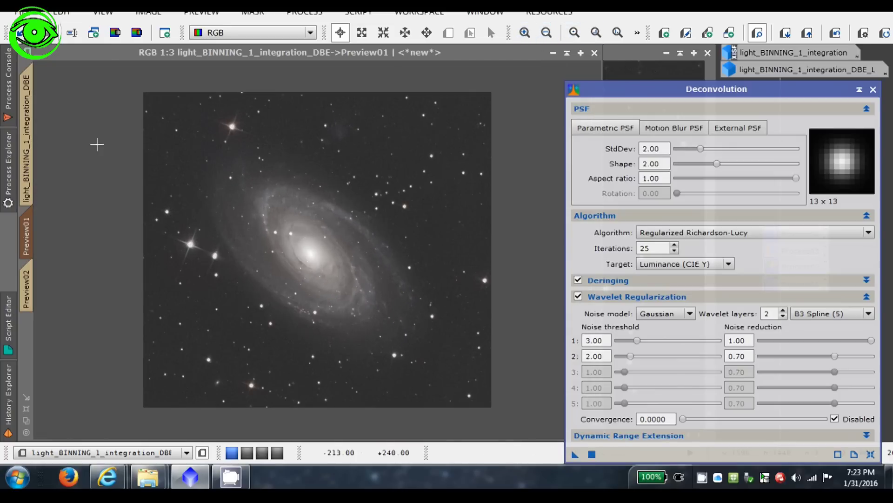
Step: Show the clone at 1:6 scale, and apply the 25-iteration Deconvolution to the full original image
click(34, 145)
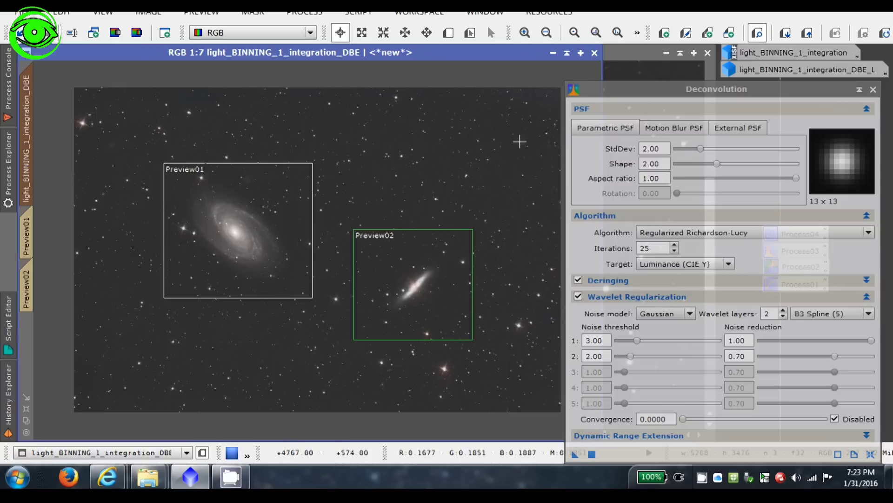
click(626, 55)
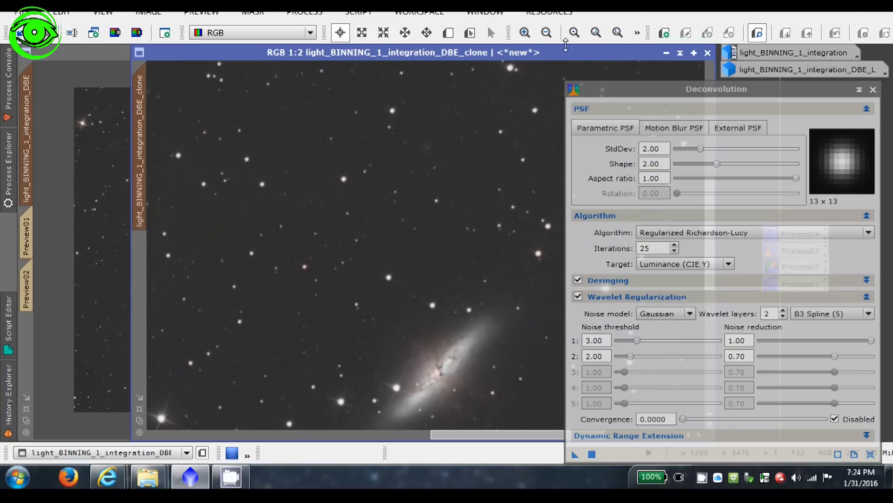
click(543, 38)
click(542, 38)
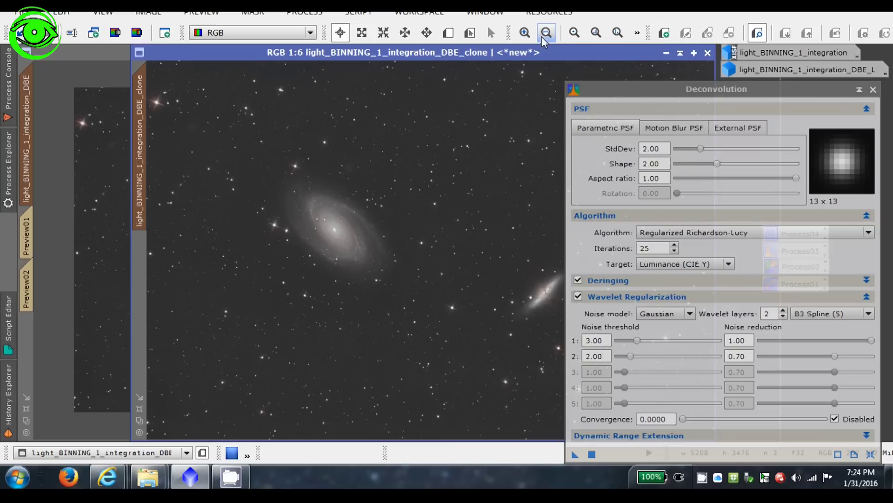
click(125, 52)
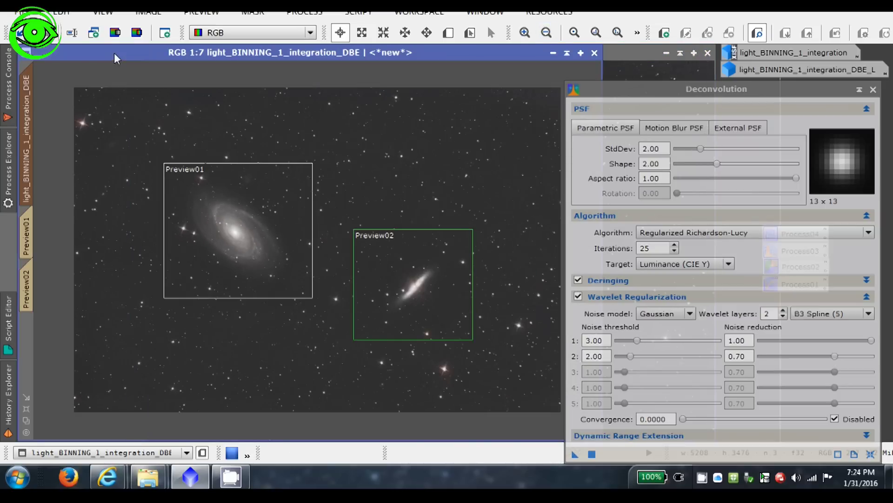
click(592, 453)
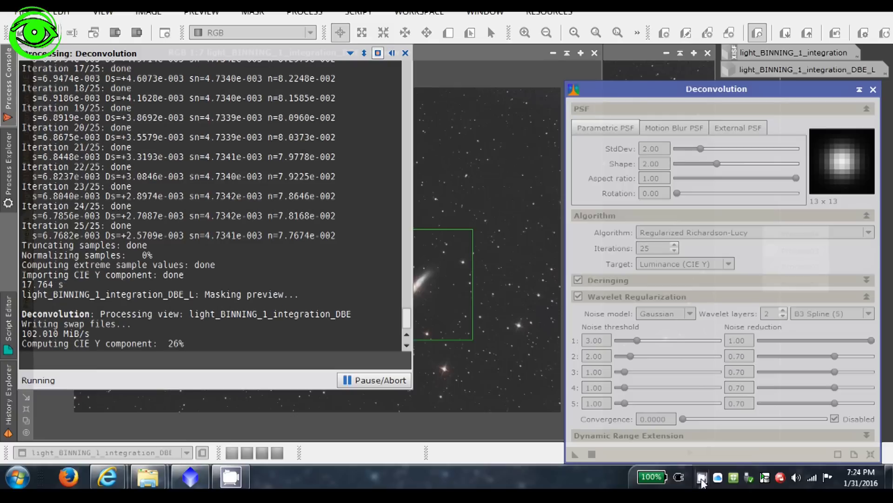
click(702, 478)
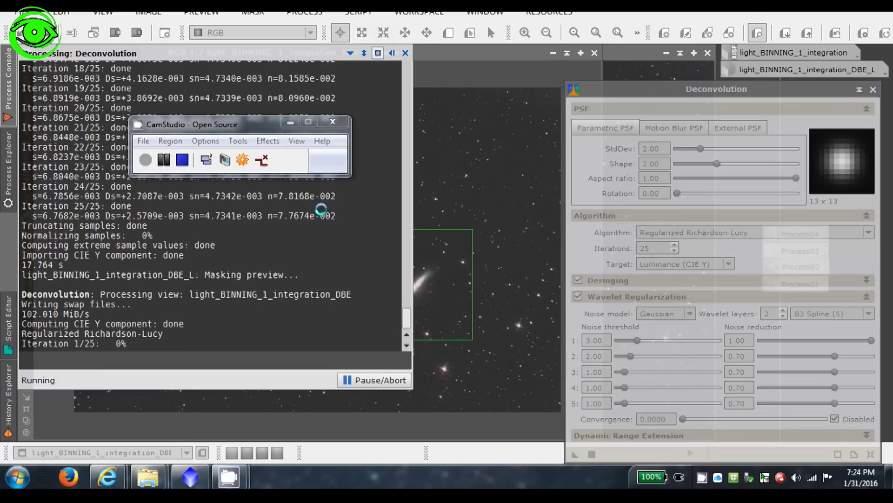
click(163, 160)
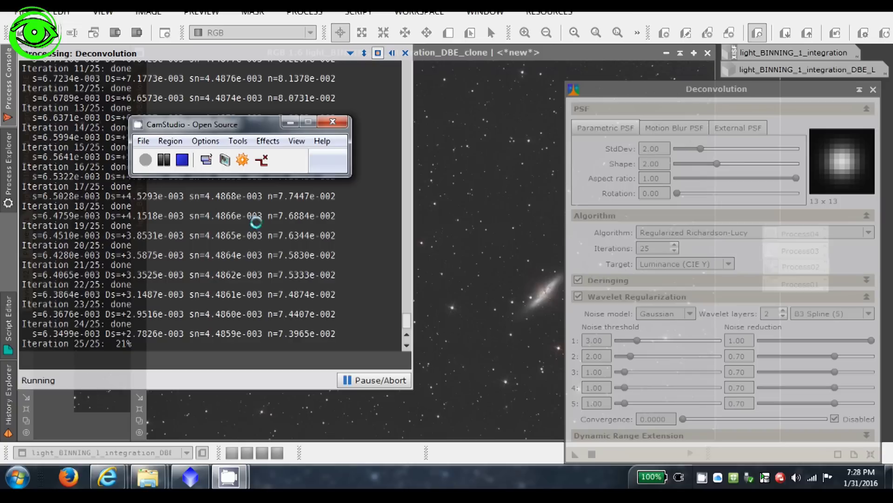
click(289, 121)
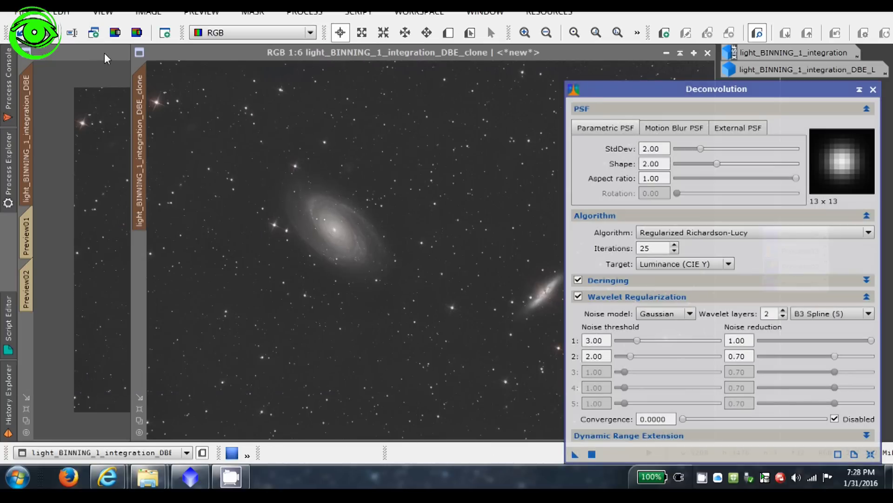
Step: Close Deconvolution and save the original image as the TIFF file "M81 PI HDR Dec" in the M81M82 folder
click(874, 90)
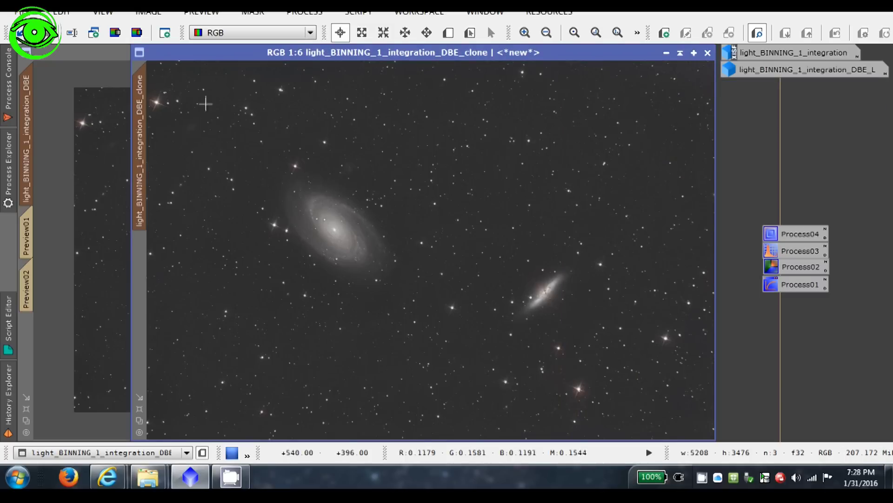
click(95, 59)
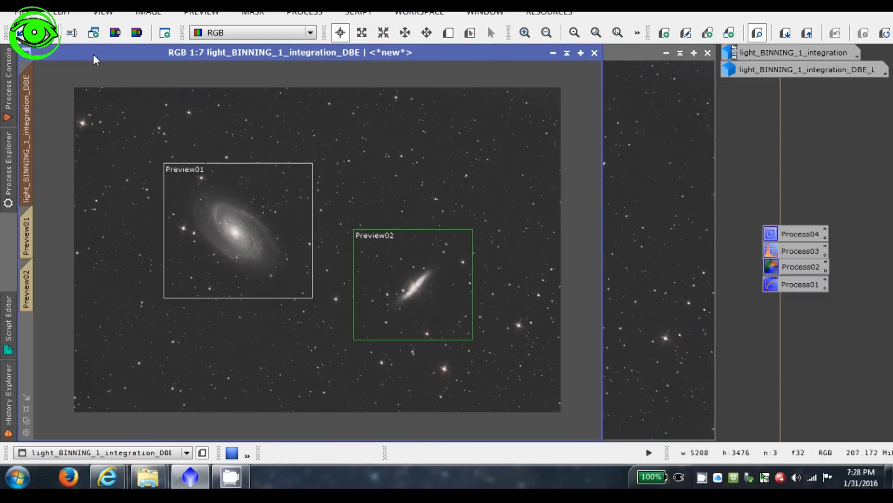
click(21, 11)
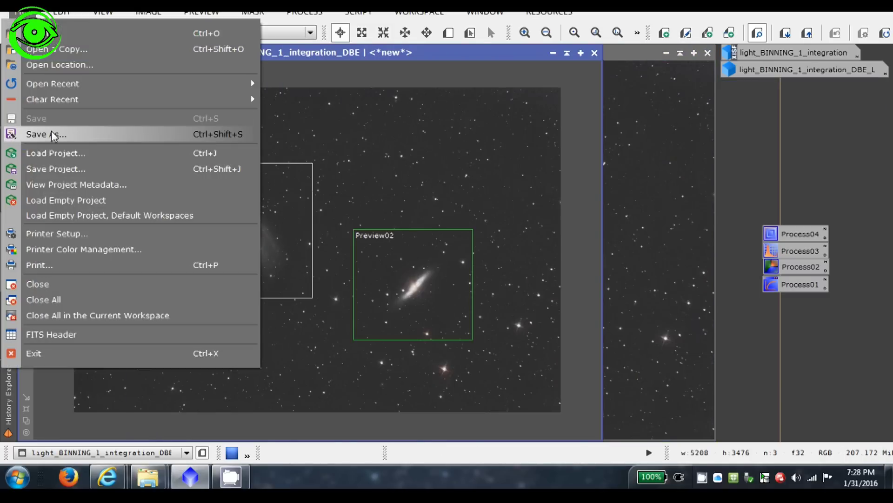
click(54, 135)
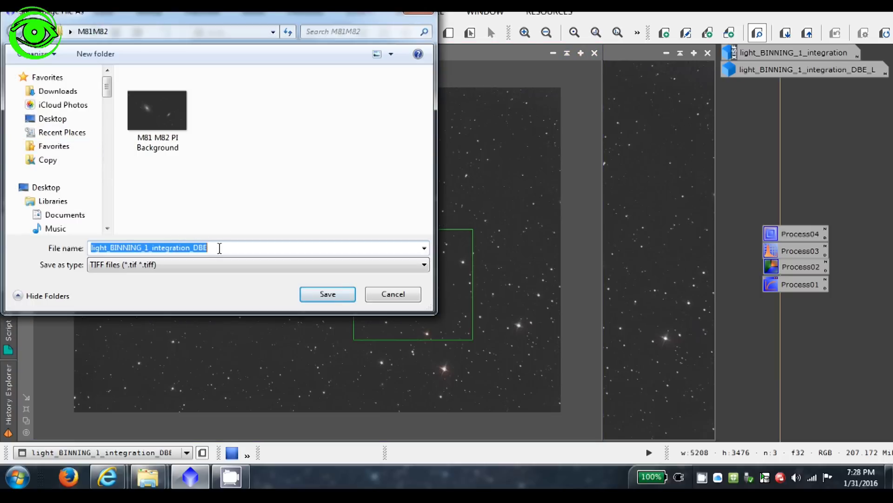
text(M81)
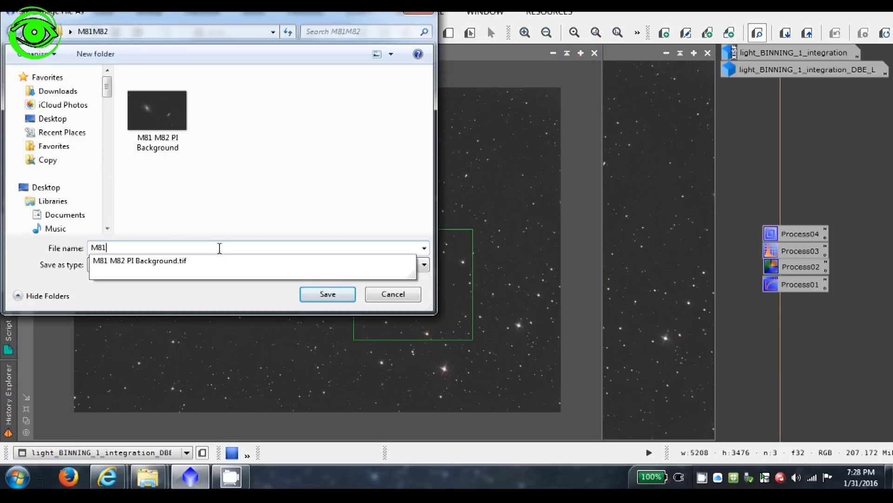
text( PI HDR)
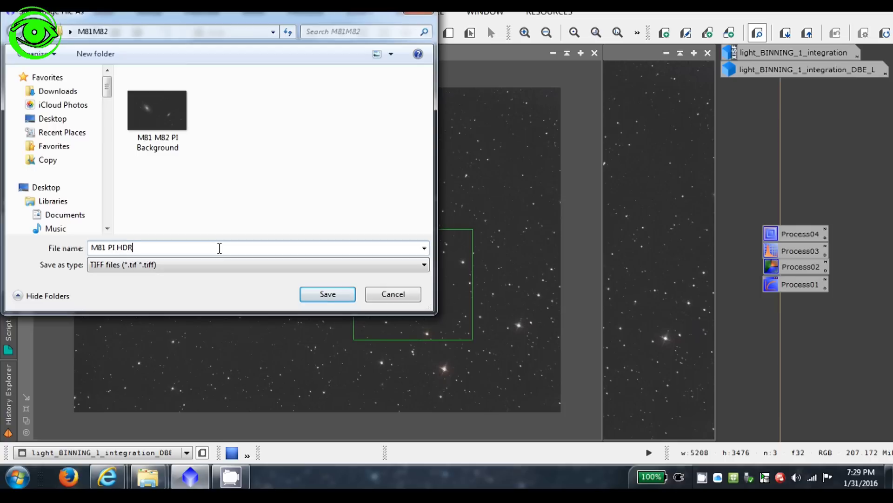
text( Dec)
click(326, 295)
click(592, 266)
click(370, 165)
click(369, 270)
click(370, 310)
click(590, 322)
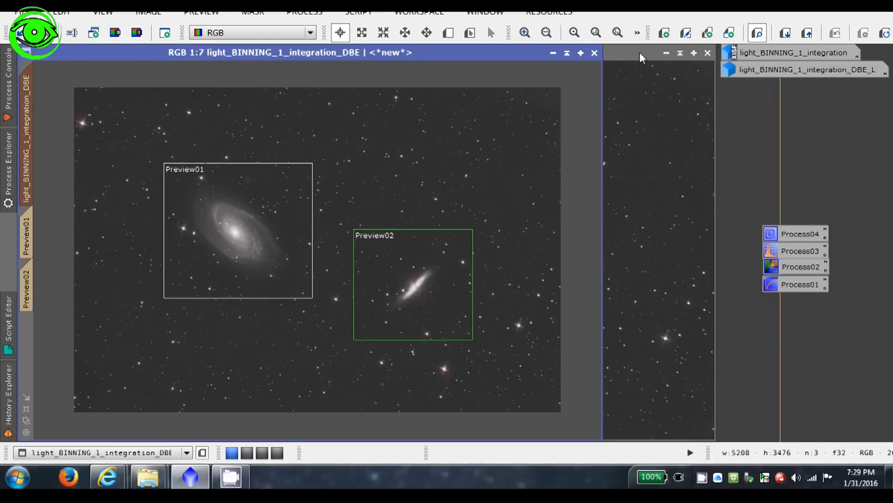
Step: Start saving the clone image as a new file
click(640, 52)
click(19, 13)
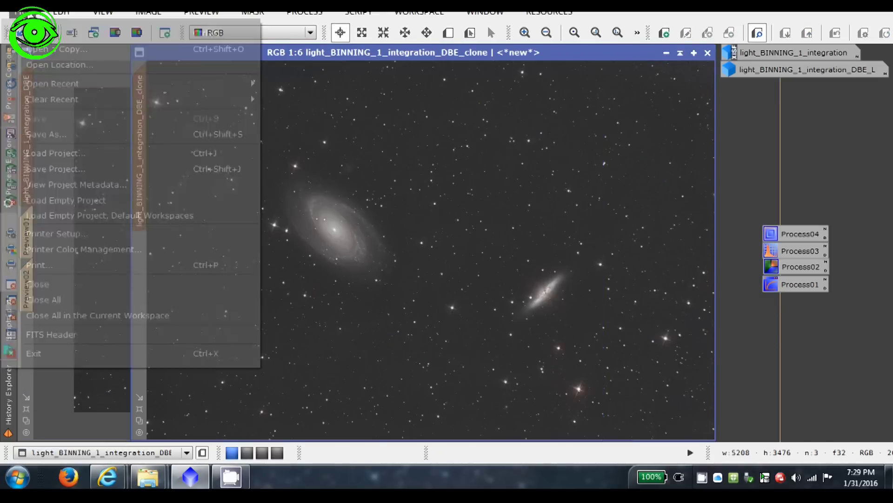
click(33, 132)
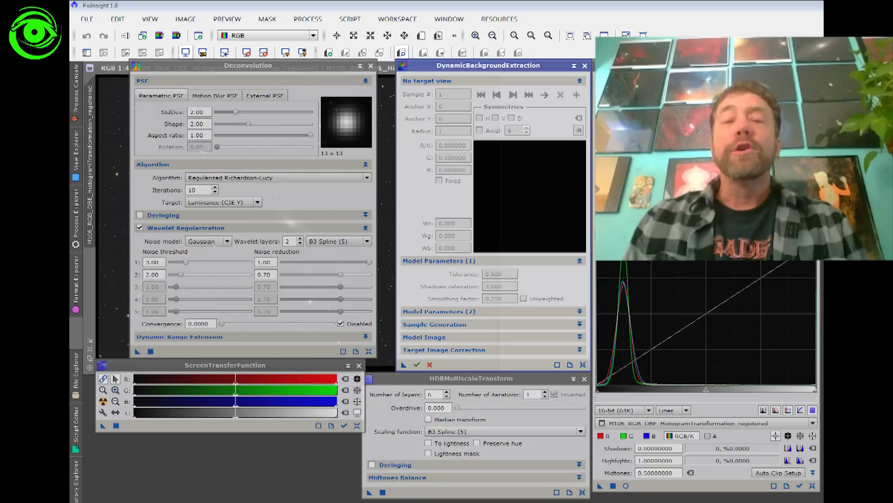